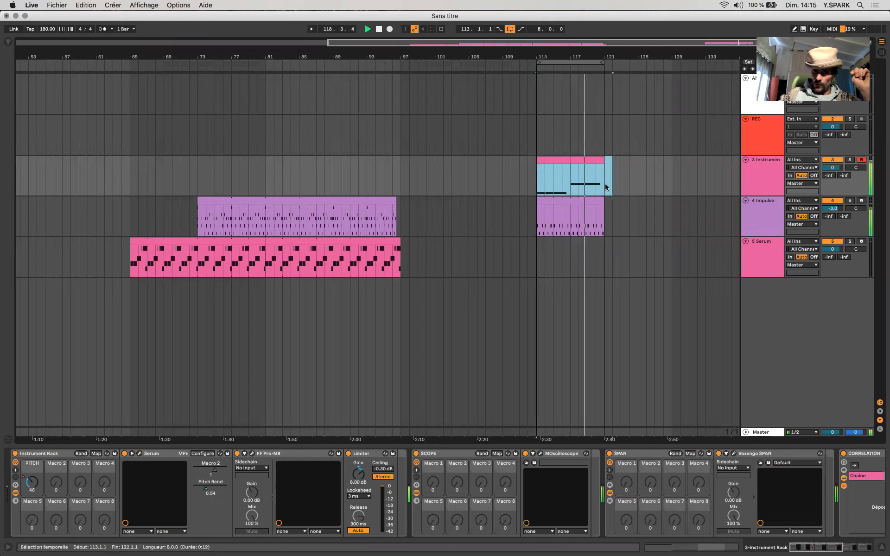
Step: Show the PITCH macro automation on the third track and lower the breakpoint just before bar 113 to 0
{"action": "left_click", "coordinate": [30, 485]}
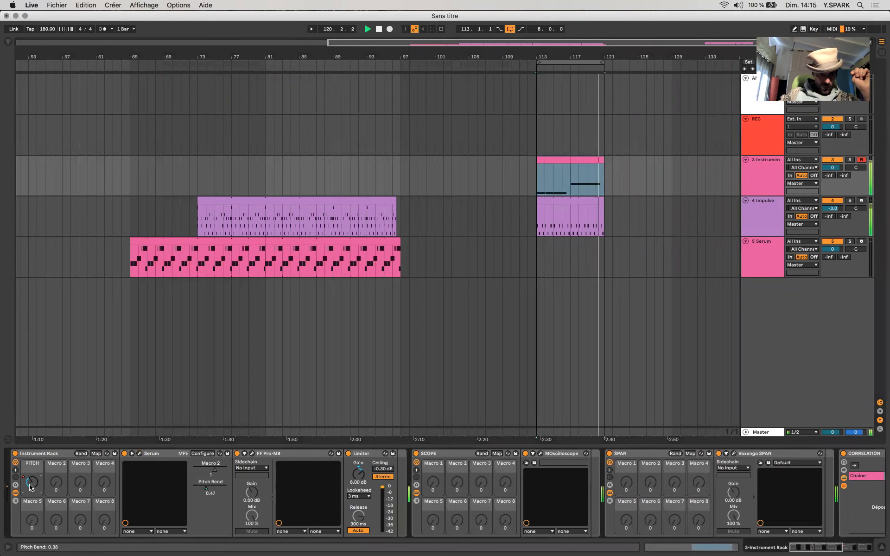
{"action": "key", "text": "a"}
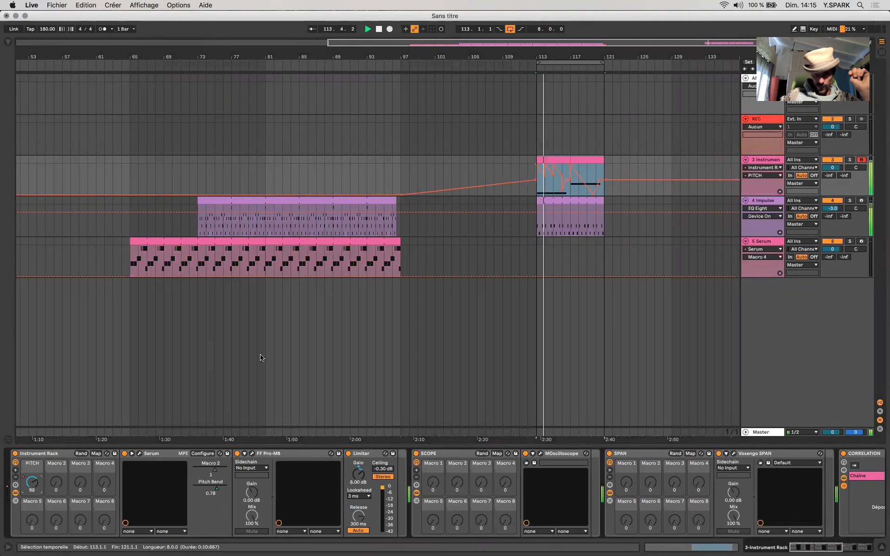
{"action": "left_click", "coordinate": [511, 171]}
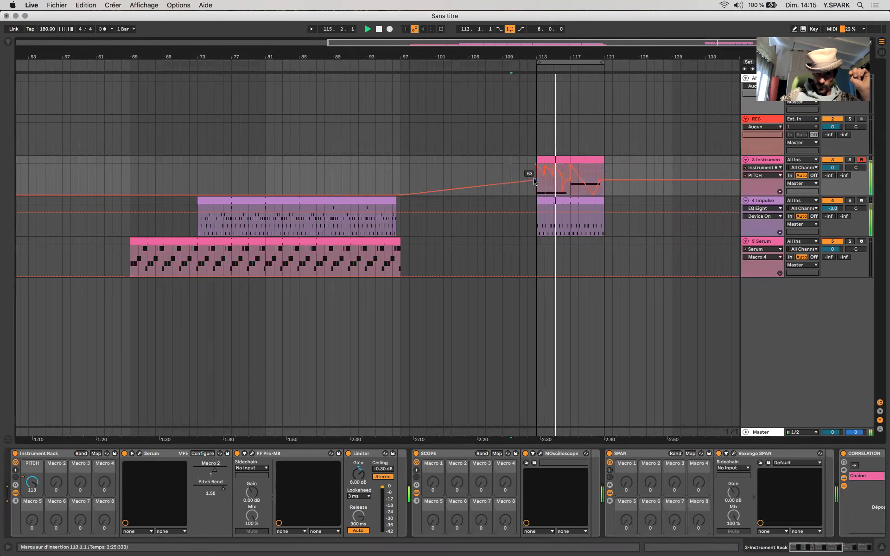
{"action": "left_click_drag", "start_coordinate": [531, 178], "coordinate": [543, 196]}
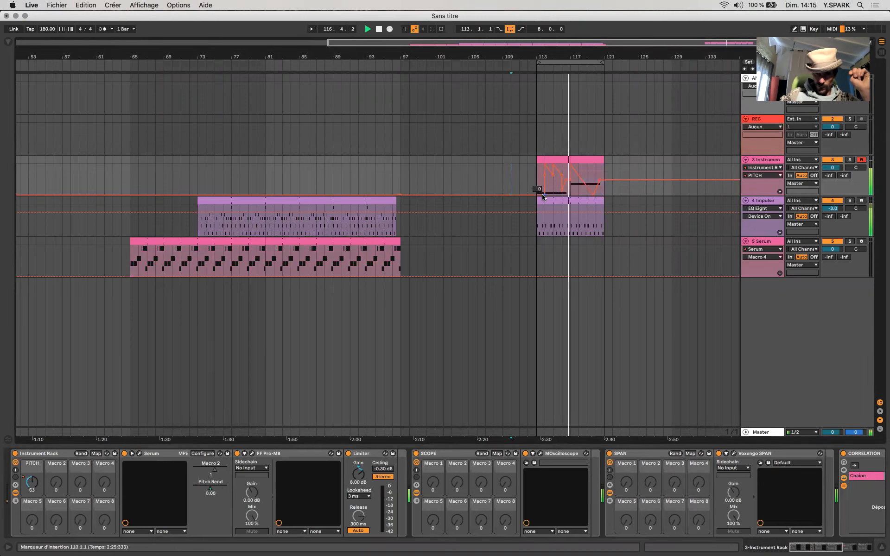
{"action": "key", "text": "super+z"}
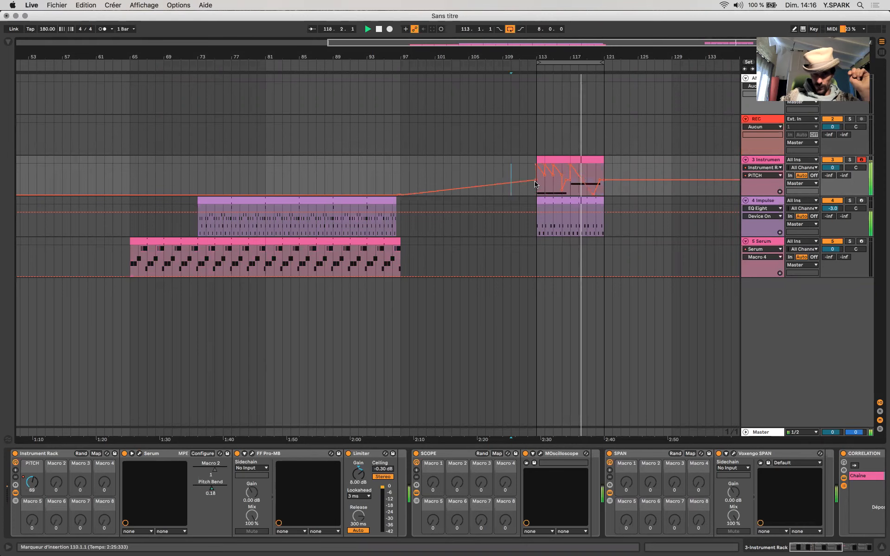
{"action": "left_click_drag", "start_coordinate": [535, 180], "coordinate": [537, 197]}
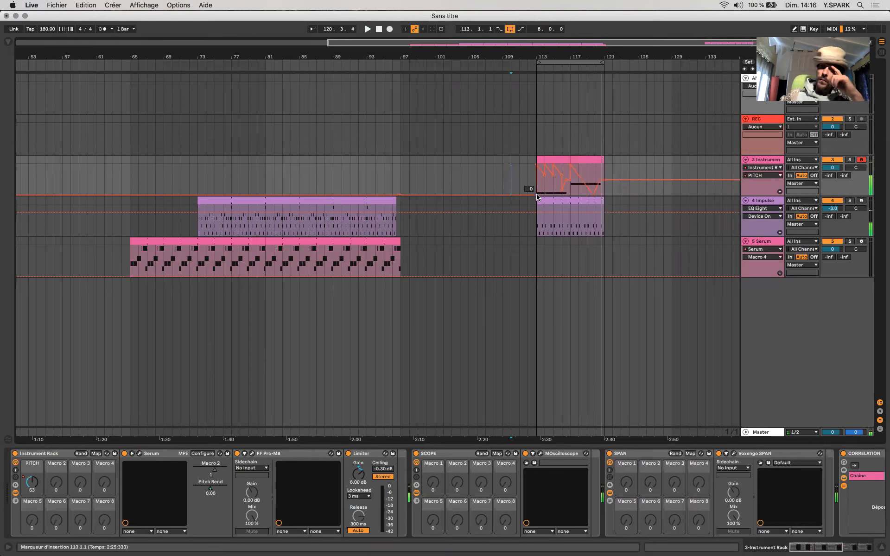
Step: Open the third track's MIDI clip at bar 113 and examine its notes, selecting the D#3 notes
{"action": "left_click", "coordinate": [540, 160]}
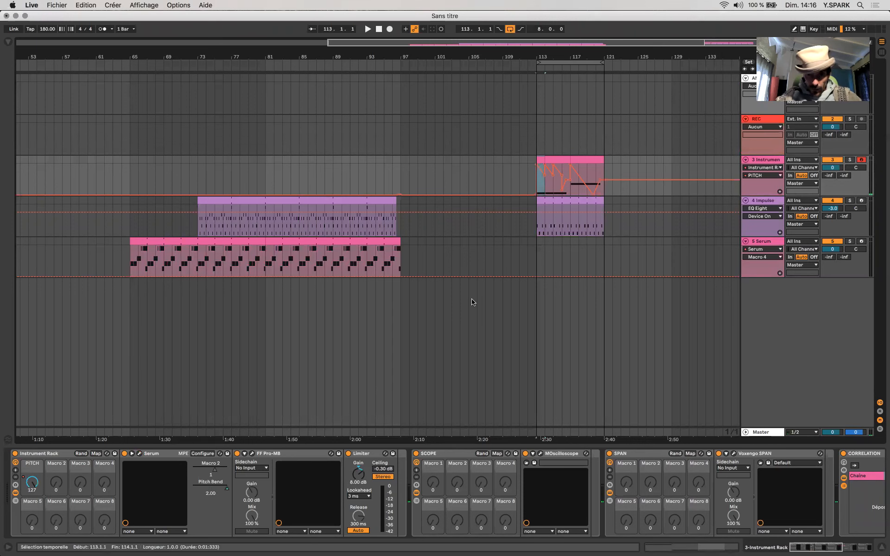
{"action": "key", "text": "z"}
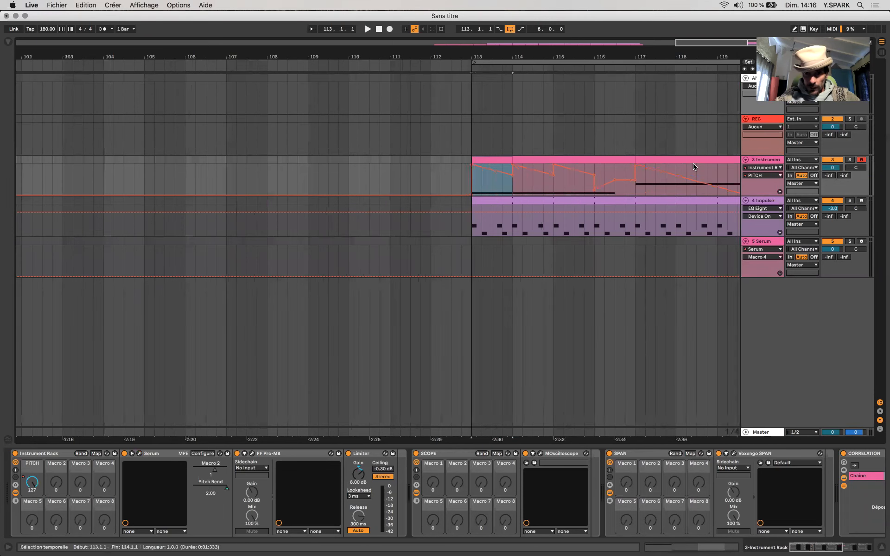
{"action": "scroll", "coordinate": [690, 165], "scroll_direction": "right", "scroll_amount": 5}
{"action": "left_click", "coordinate": [632, 159]}
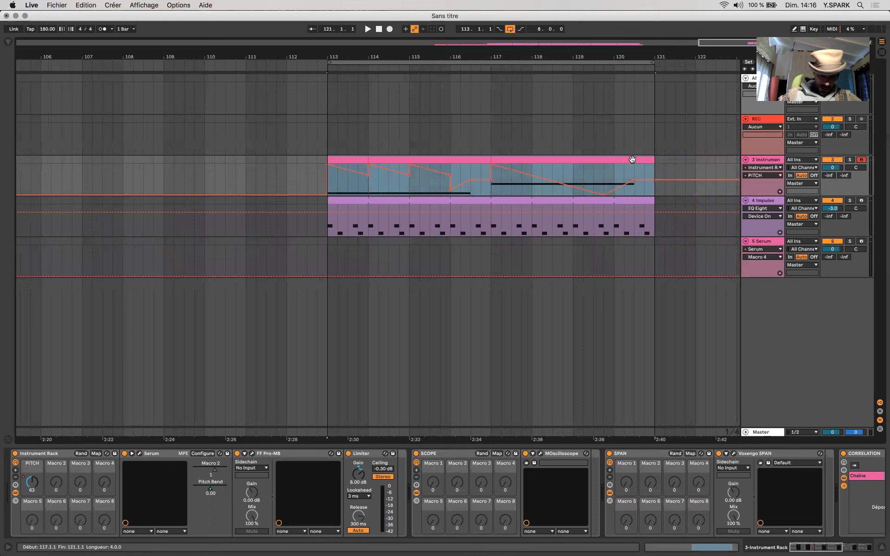
{"action": "double_click", "coordinate": [632, 159]}
{"action": "left_click", "coordinate": [267, 341]}
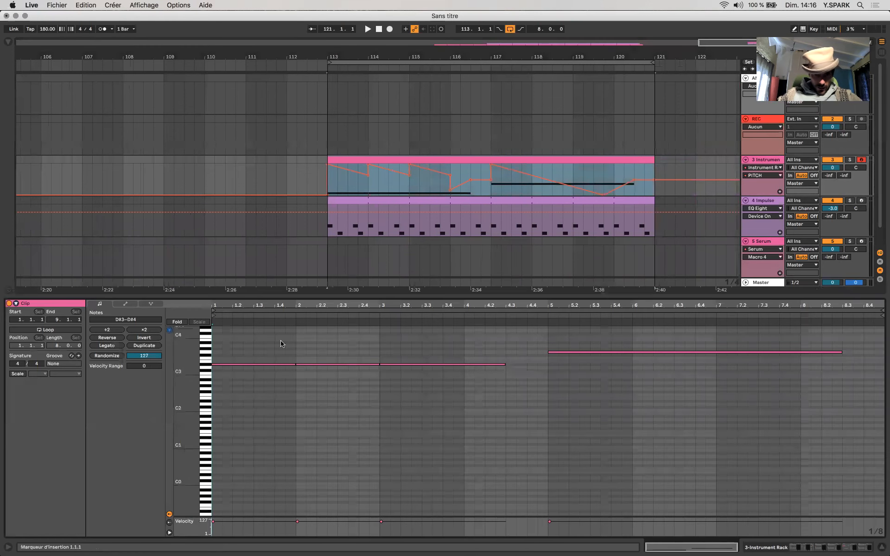
{"action": "left_click_drag", "start_coordinate": [260, 354], "coordinate": [479, 417]}
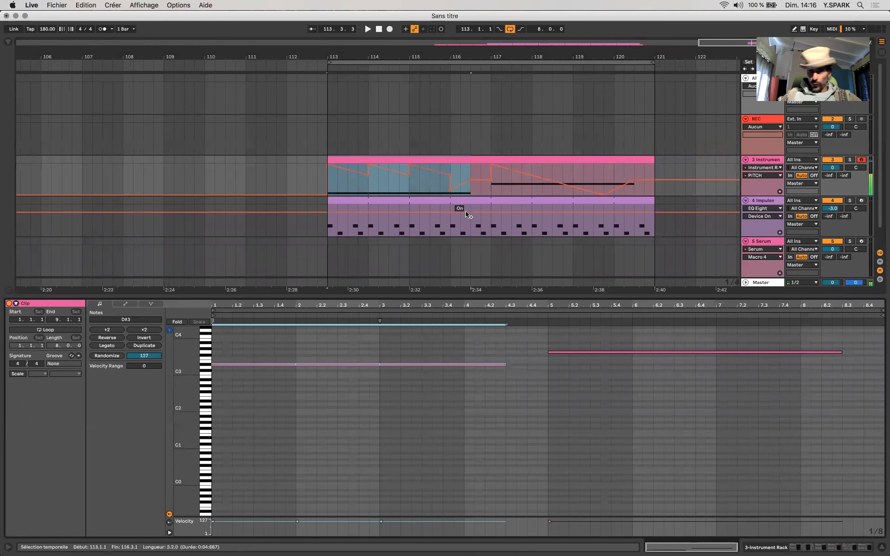
Step: Examine the clip's PITCH automation across bar 113 and check the selected notes' pitch against the piano roll keys
{"action": "left_click", "coordinate": [348, 183]}
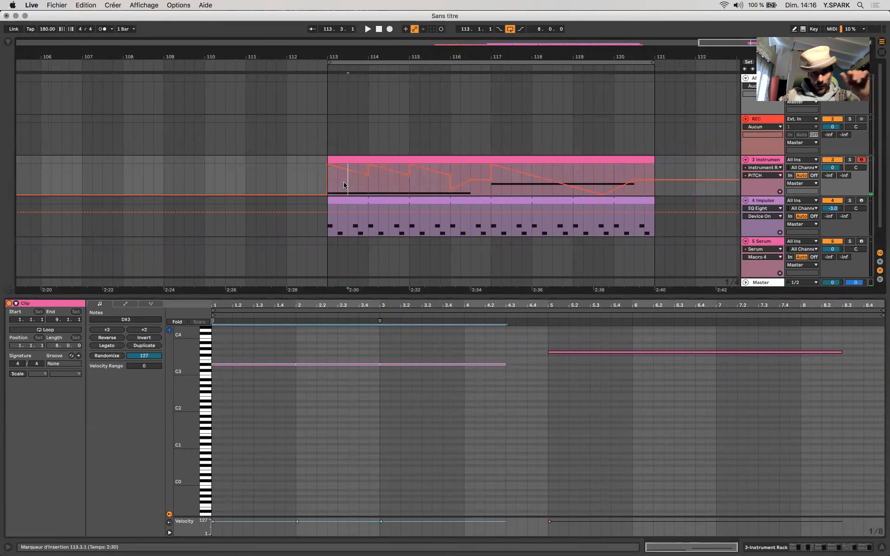
{"action": "left_click_drag", "start_coordinate": [370, 187], "coordinate": [325, 181]}
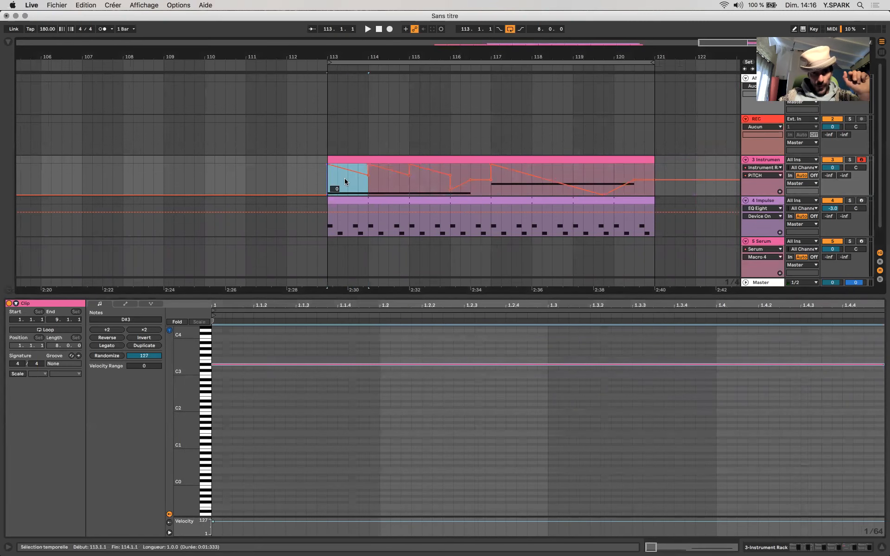
{"action": "left_click", "coordinate": [819, 546]}
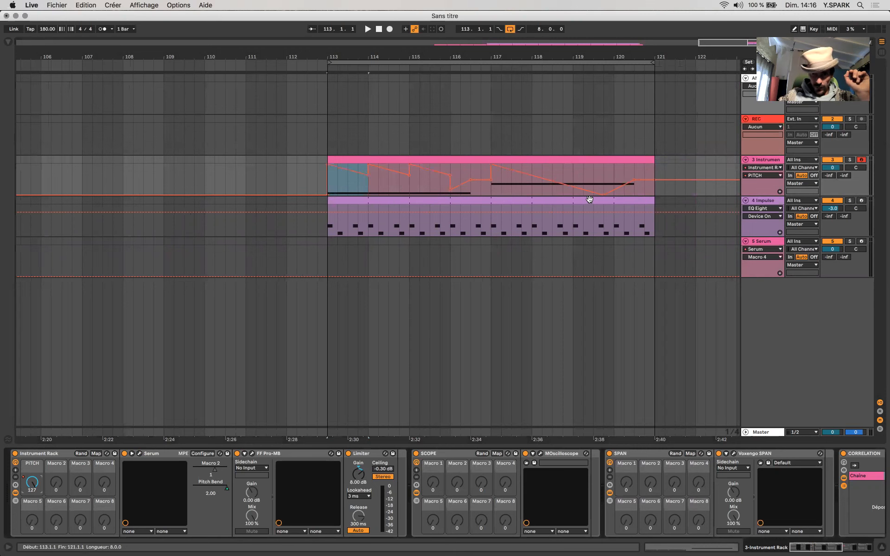
{"action": "double_click", "coordinate": [635, 160]}
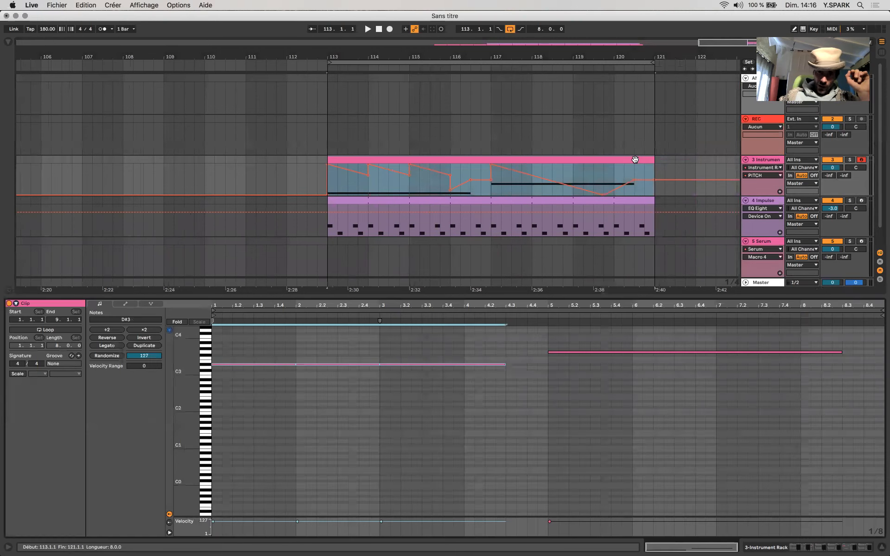
{"action": "left_click", "coordinate": [199, 366]}
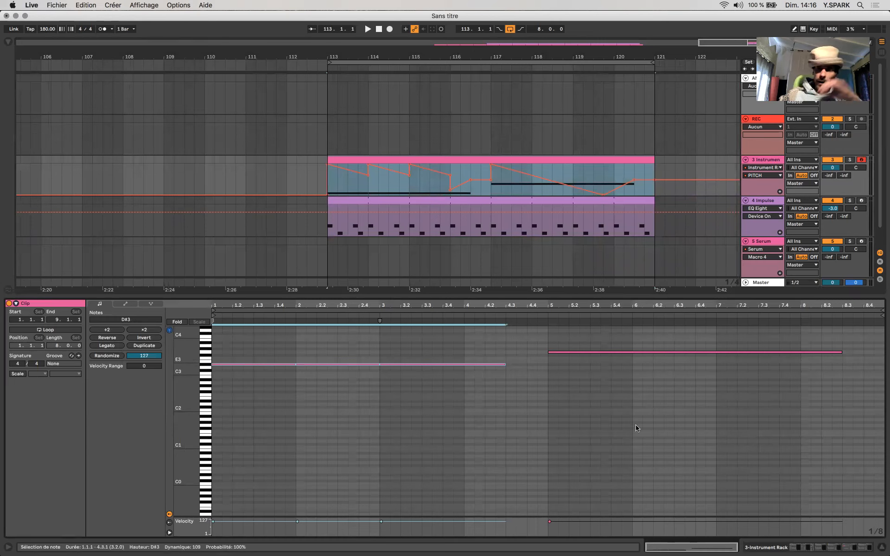
{"action": "key", "text": "shift+Tab"}
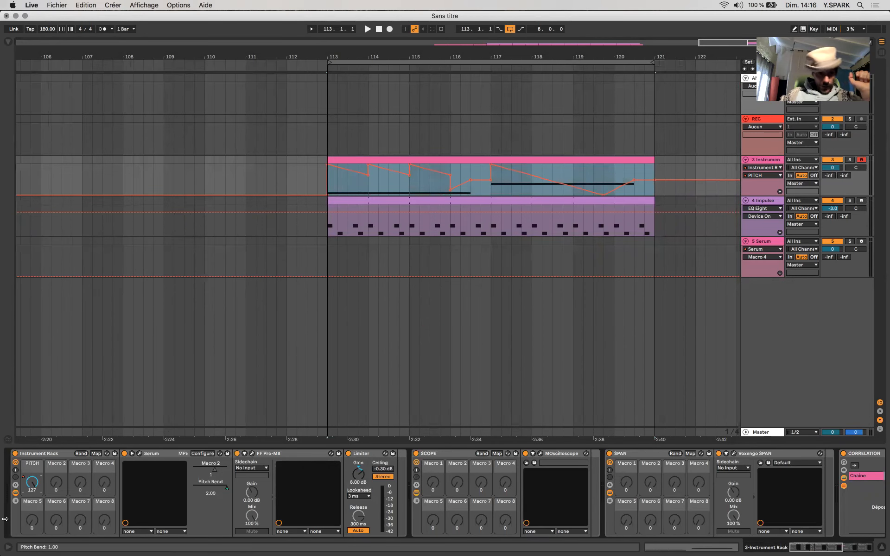
Step: Duplicate the 3-Instrument Rack track with automation hidden and deactivate the original, leaving the copy selected
{"action": "left_click", "coordinate": [765, 162]}
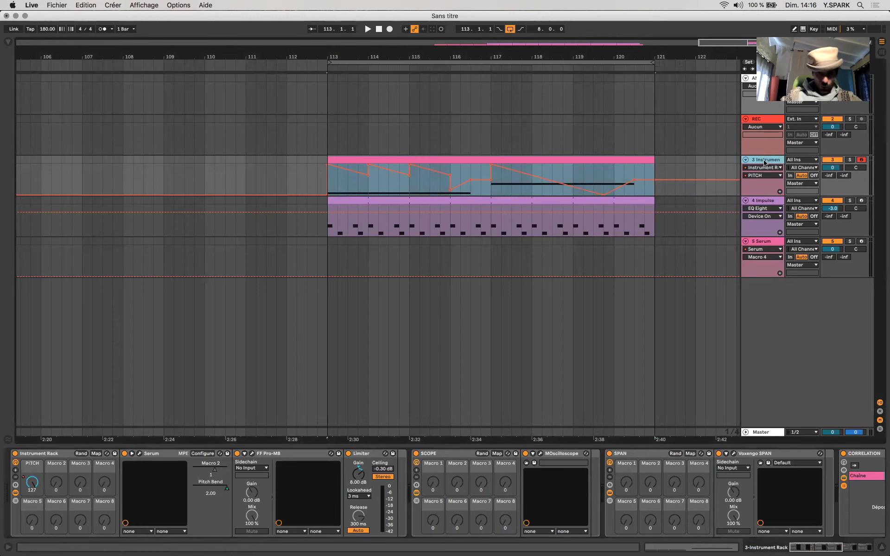
{"action": "key", "text": "a"}
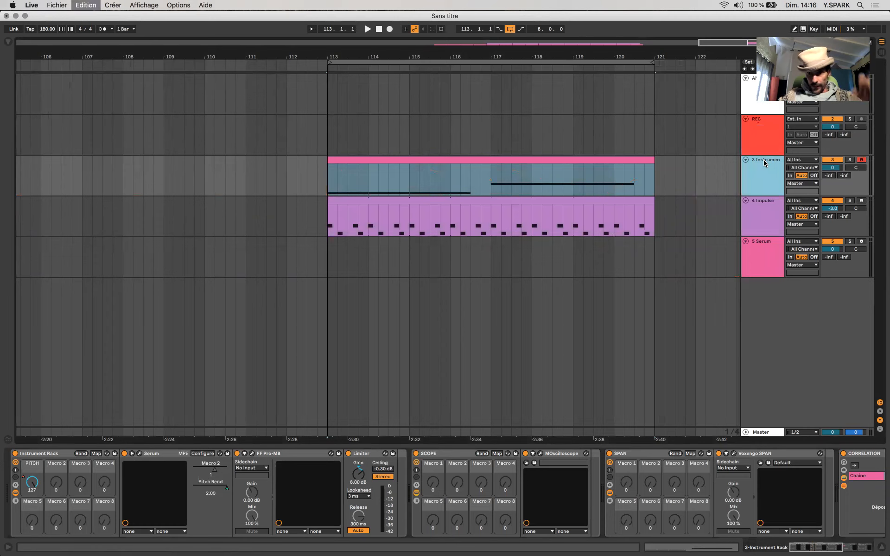
{"action": "key", "text": "super+d"}
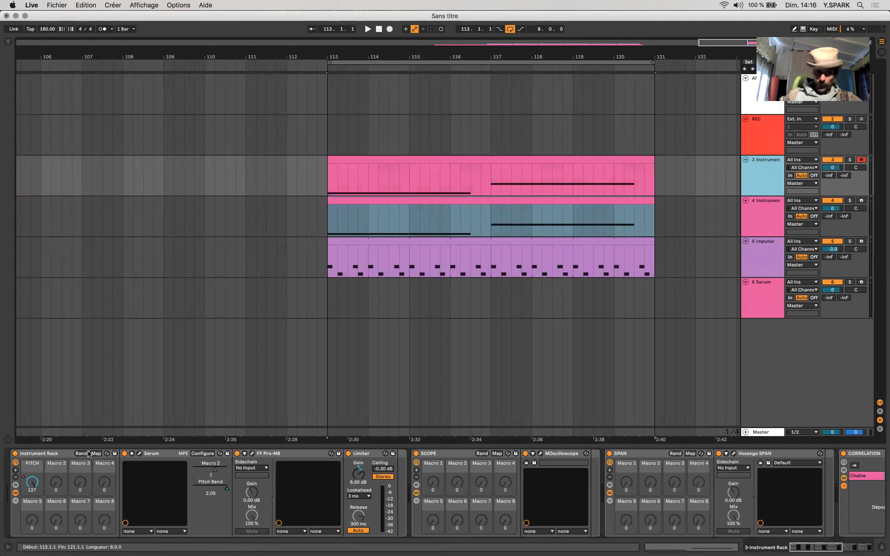
{"action": "left_click", "coordinate": [31, 484]}
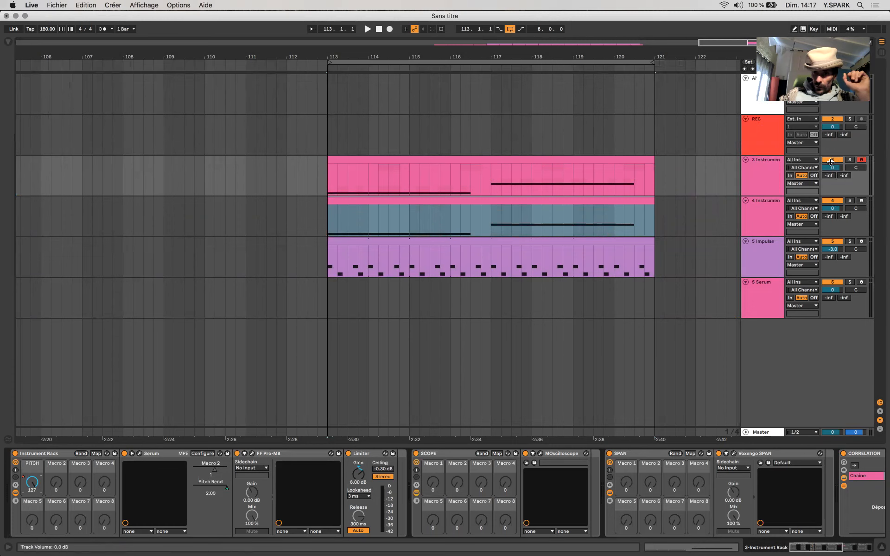
{"action": "left_click", "coordinate": [760, 206]}
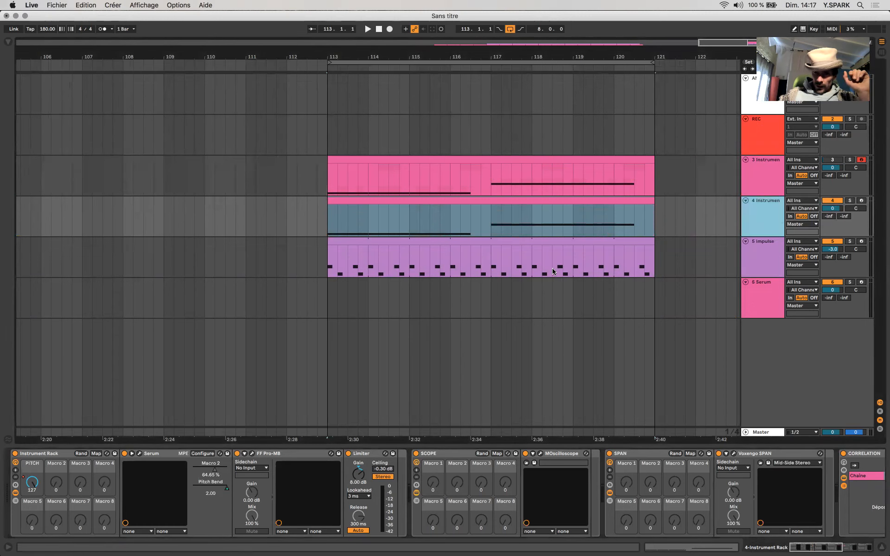
Step: Open Serum on the duplicated track, reset it with Init Preset and return to the oscillator view
{"action": "left_click", "coordinate": [140, 454]}
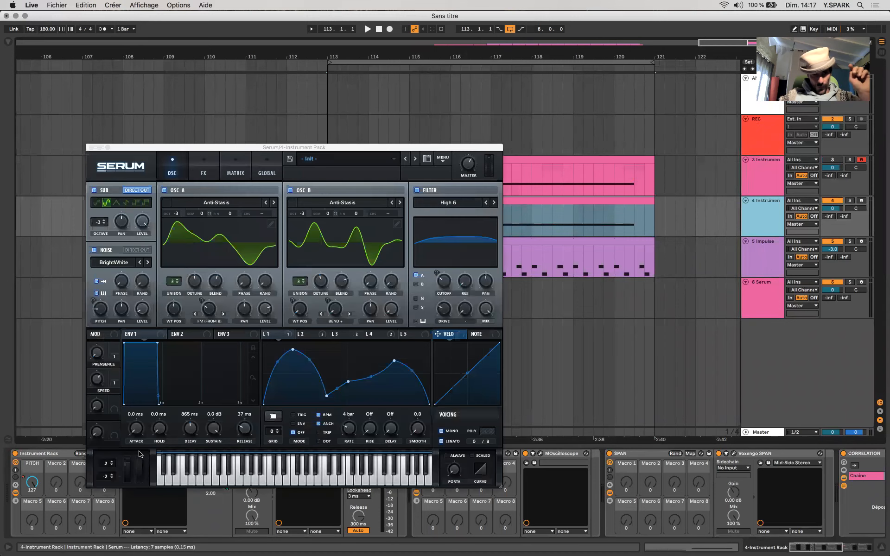
{"action": "left_click", "coordinate": [388, 162]}
{"action": "left_click", "coordinate": [427, 162]}
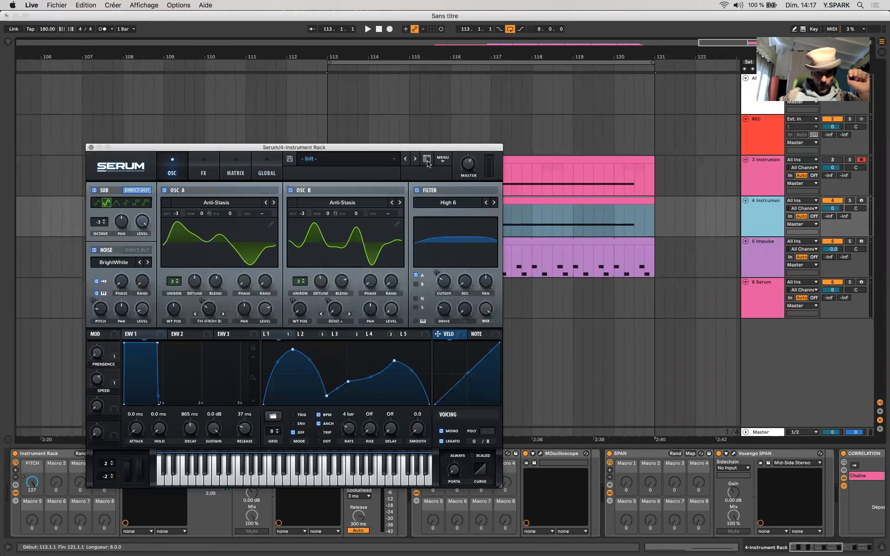
{"action": "left_click", "coordinate": [427, 162]}
{"action": "left_click", "coordinate": [427, 159]}
{"action": "left_click", "coordinate": [427, 160]}
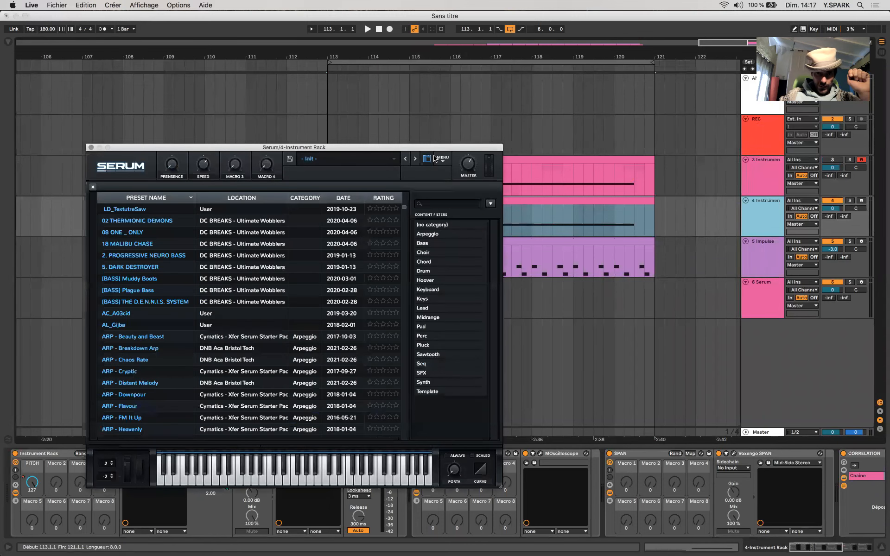
{"action": "left_click", "coordinate": [443, 158]}
{"action": "left_click", "coordinate": [442, 159]}
{"action": "left_click", "coordinate": [443, 159]}
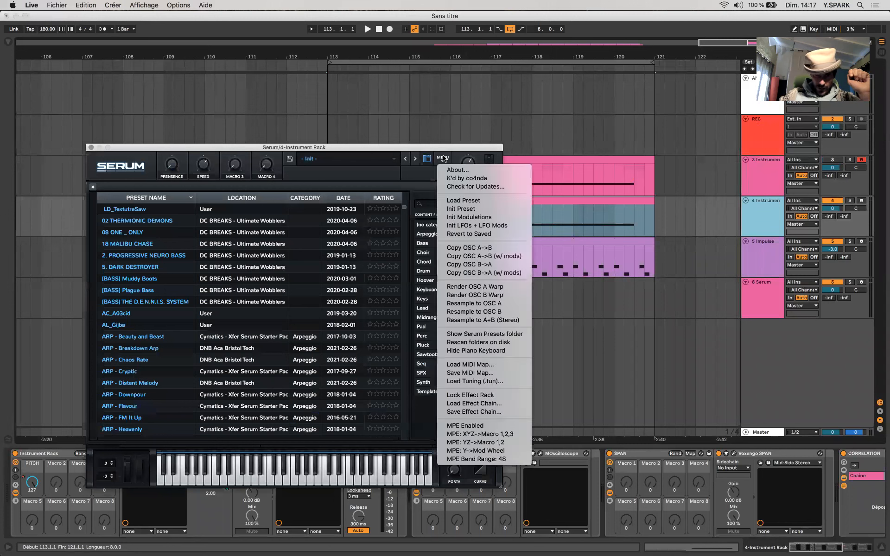
{"action": "left_click", "coordinate": [461, 208]}
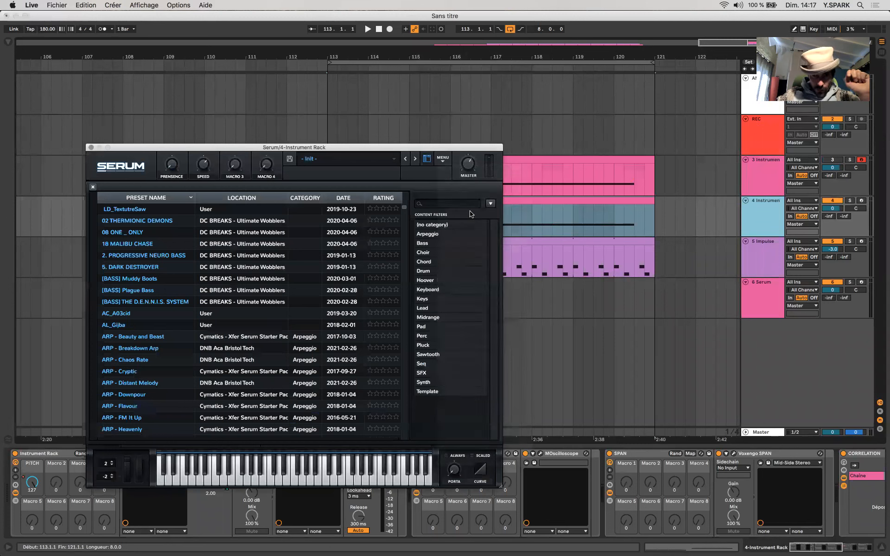
{"action": "left_click", "coordinate": [426, 159]}
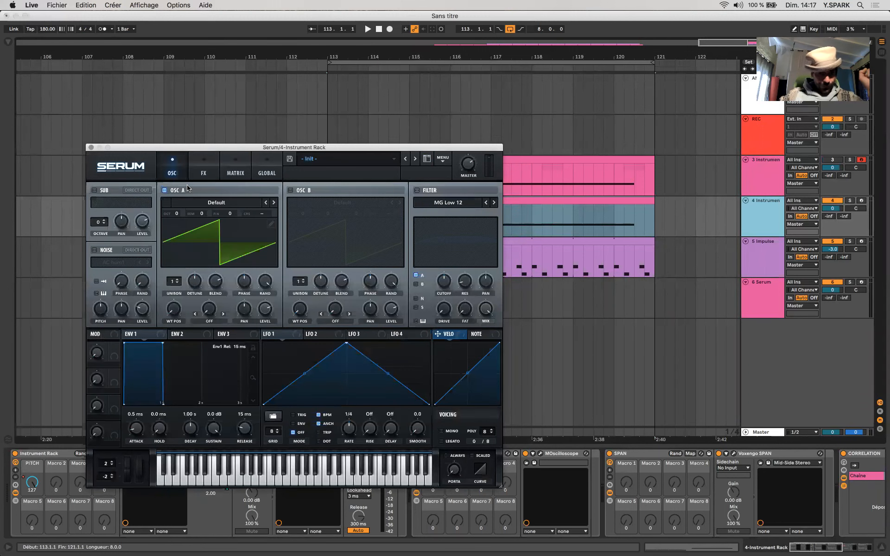
Step: Set Serum's voicing to Mono and enable OSC B
{"action": "left_click", "coordinate": [442, 431]}
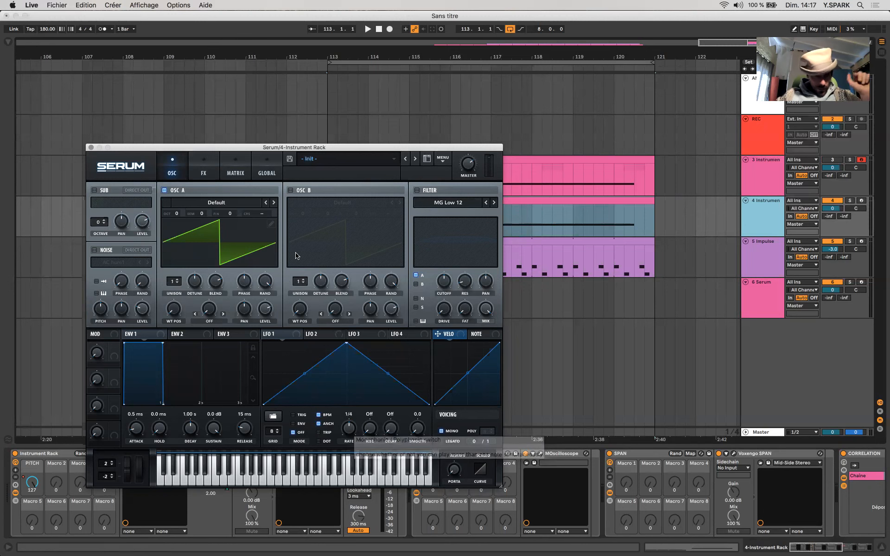
{"action": "left_click", "coordinate": [291, 191]}
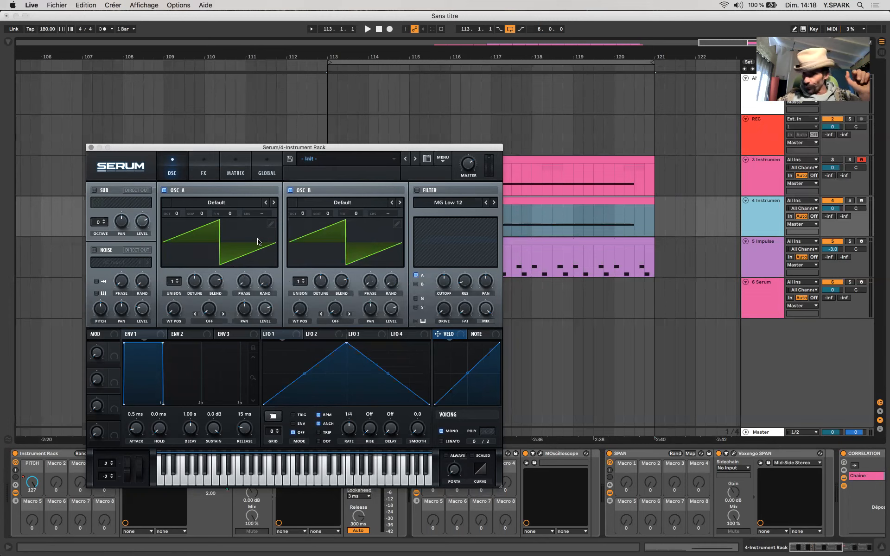
Step: Set both OSC A and OSC B to octave -3 with 3 unison voices each
{"action": "left_click_drag", "start_coordinate": [178, 215], "coordinate": [181, 260]}
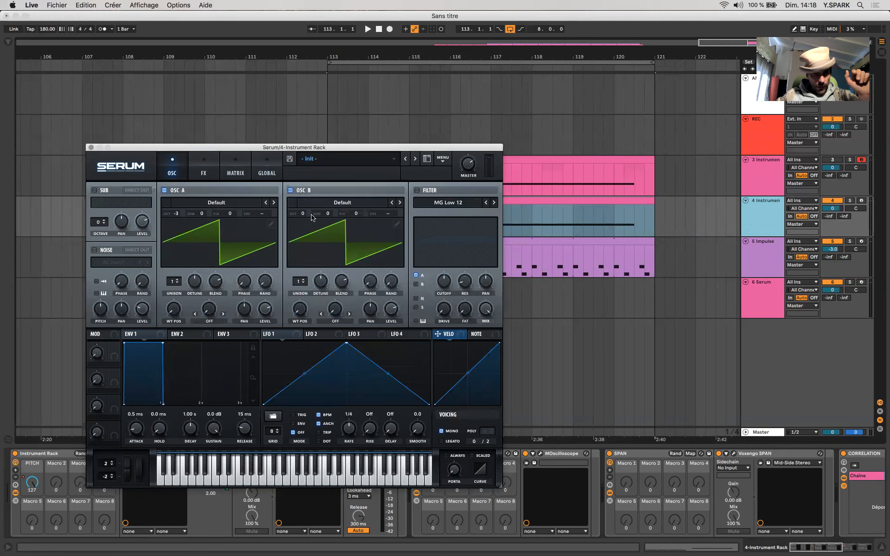
{"action": "left_click_drag", "start_coordinate": [304, 215], "coordinate": [306, 258]}
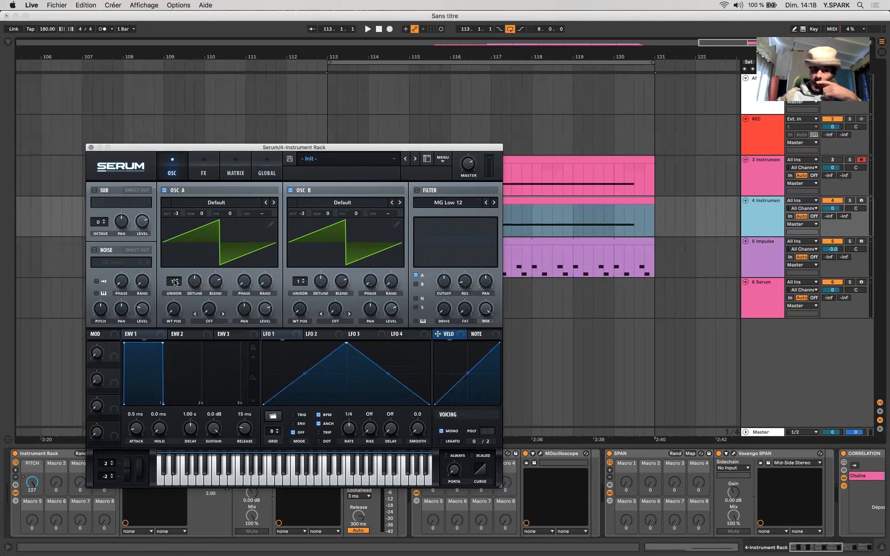
{"action": "left_click_drag", "start_coordinate": [172, 281], "coordinate": [172, 274]}
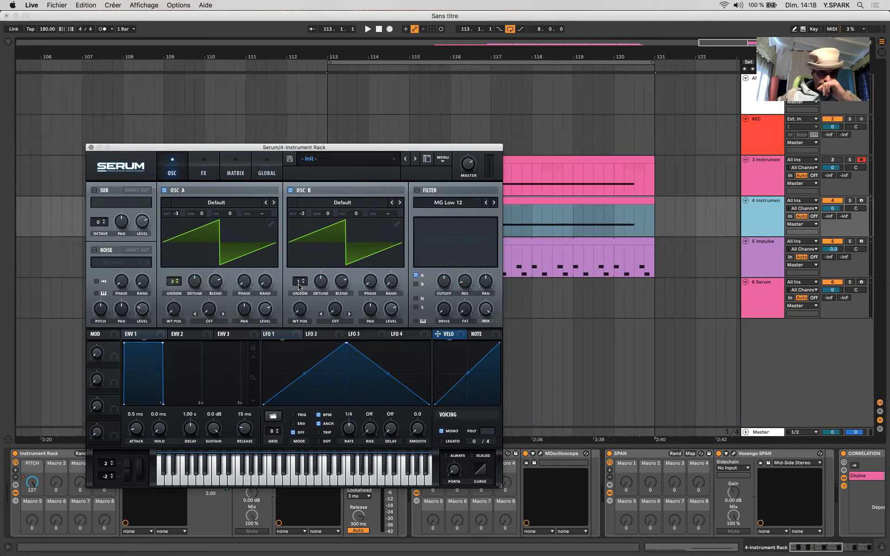
{"action": "left_click_drag", "start_coordinate": [298, 281], "coordinate": [298, 266]}
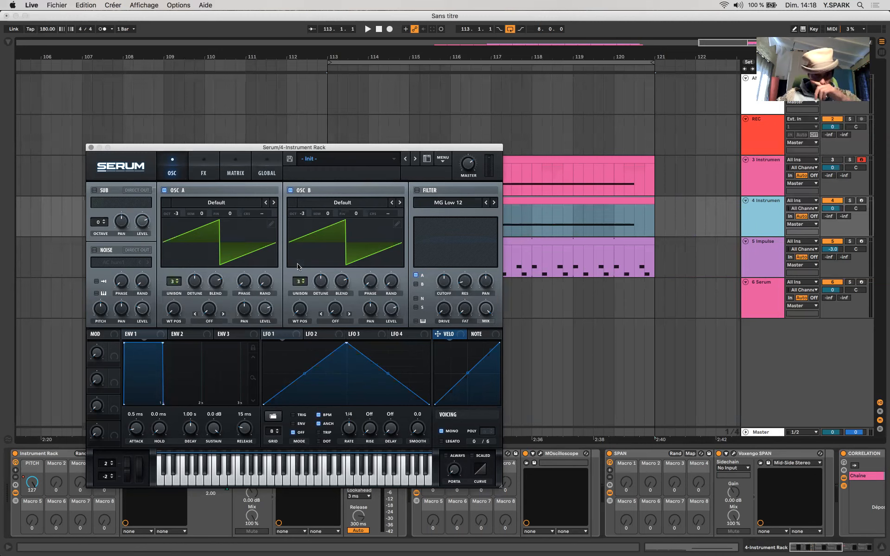
Step: Lower the unison detune and blend on both OSC A and OSC B
{"action": "left_click_drag", "start_coordinate": [195, 282], "coordinate": [193, 305]}
{"action": "left_click_drag", "start_coordinate": [320, 282], "coordinate": [320, 299]}
{"action": "left_click_drag", "start_coordinate": [215, 279], "coordinate": [220, 292]}
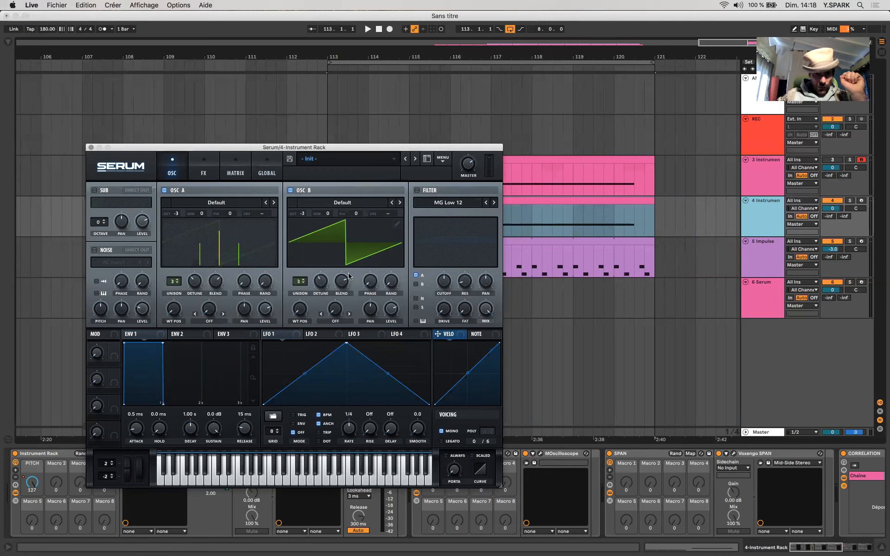
{"action": "mouse_move", "coordinate": [346, 284]}
{"action": "left_mouse_down"}
{"action": "mouse_move", "coordinate": [345, 304]}
{"action": "mouse_move", "coordinate": [344, 295]}
{"action": "left_mouse_up"}
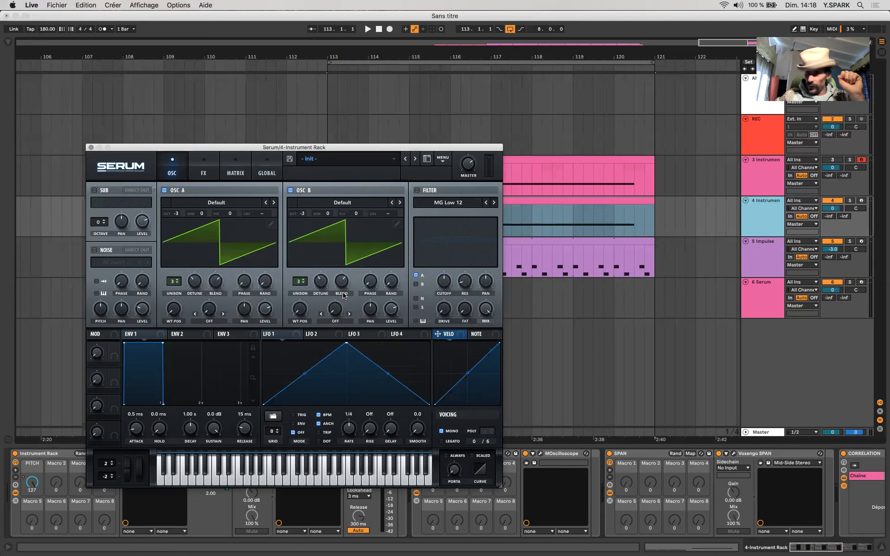
Step: Load the Digital wavetable Anti-Stasis in both oscillators and set OSC A's warp mode to FM (from B)
{"action": "left_click", "coordinate": [233, 206]}
{"action": "mouse_move", "coordinate": [230, 237]}
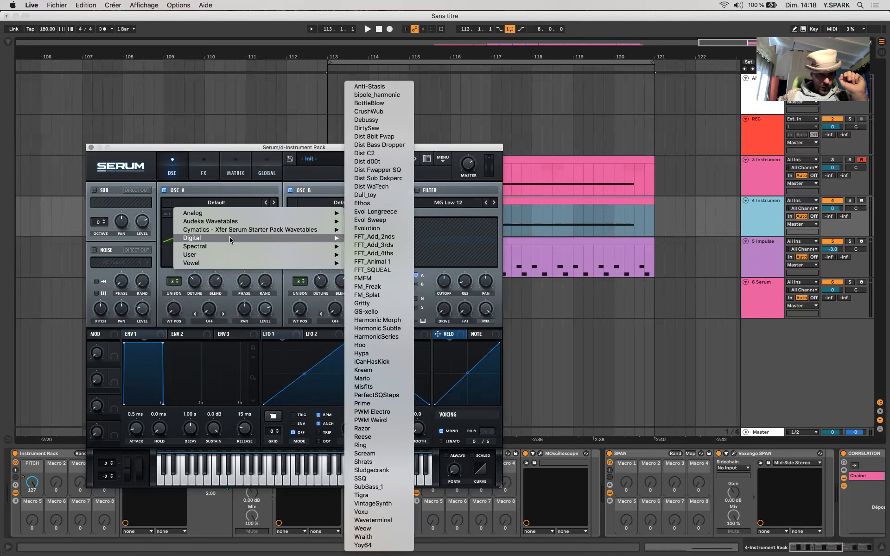
{"action": "left_click", "coordinate": [370, 86]}
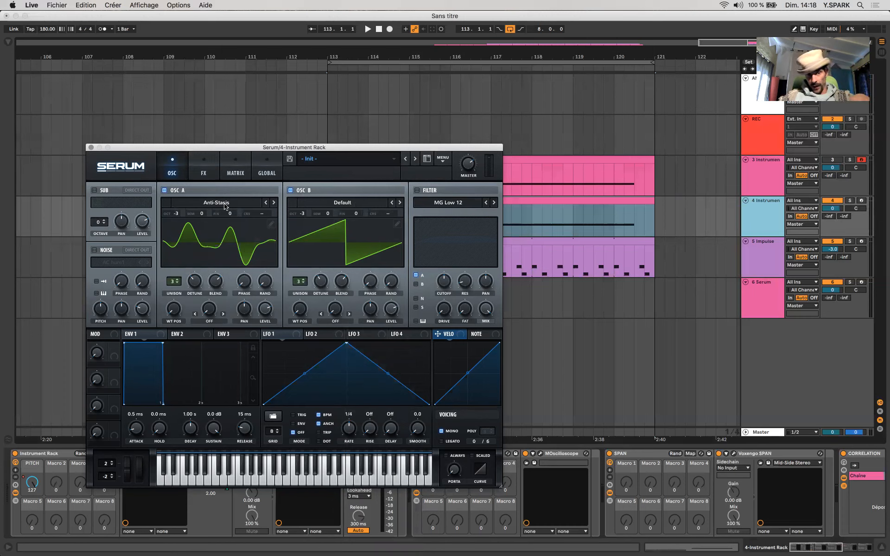
{"action": "left_click", "coordinate": [370, 204]}
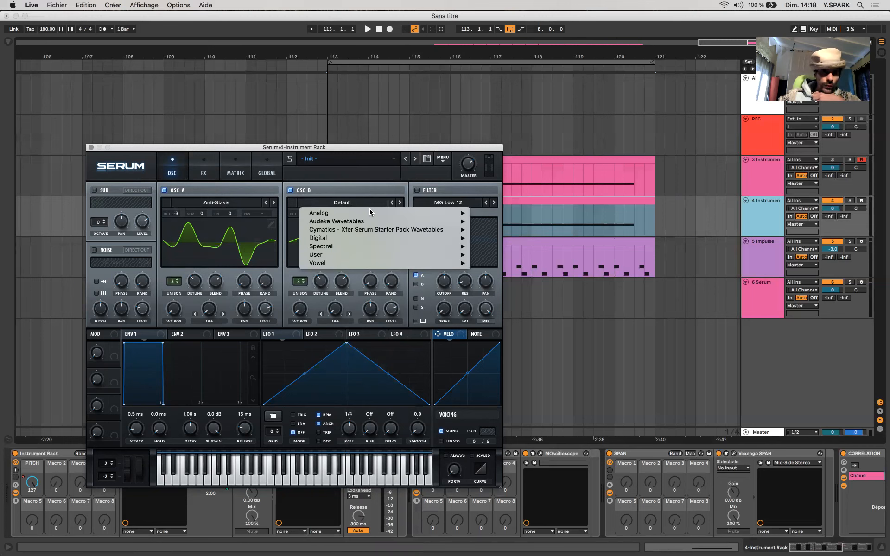
{"action": "mouse_move", "coordinate": [361, 238]}
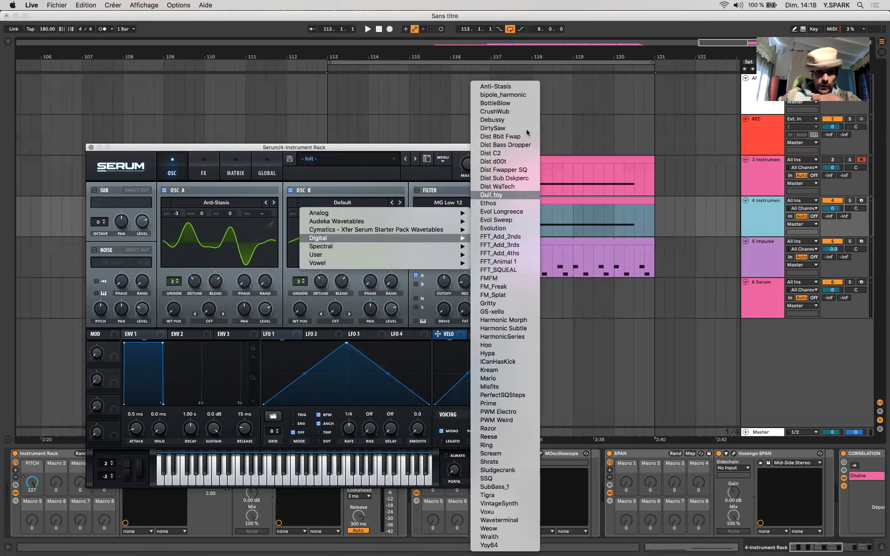
{"action": "left_click", "coordinate": [520, 88]}
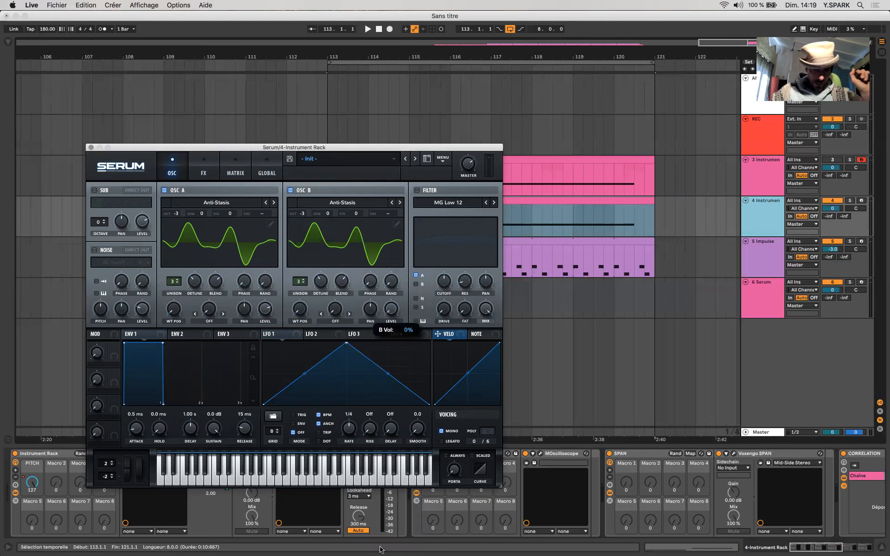
{"action": "left_click", "coordinate": [209, 322]}
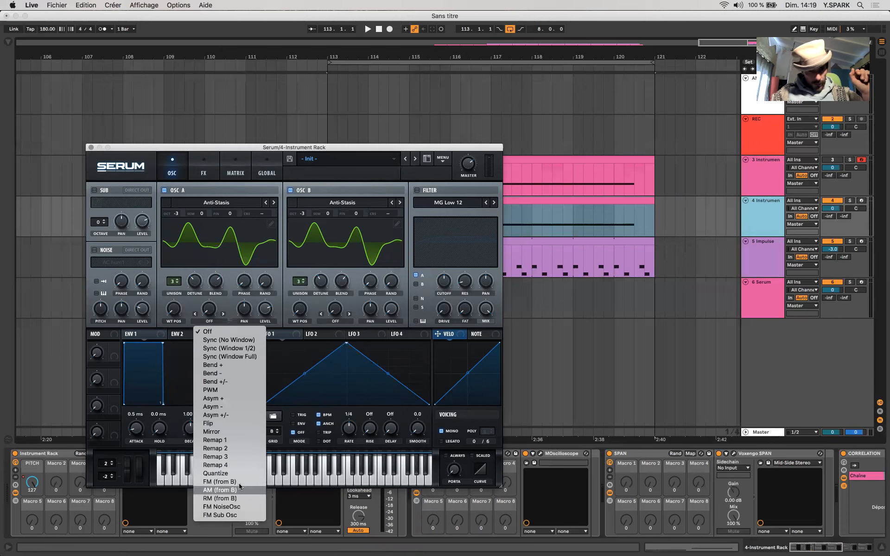
{"action": "left_click", "coordinate": [219, 481]}
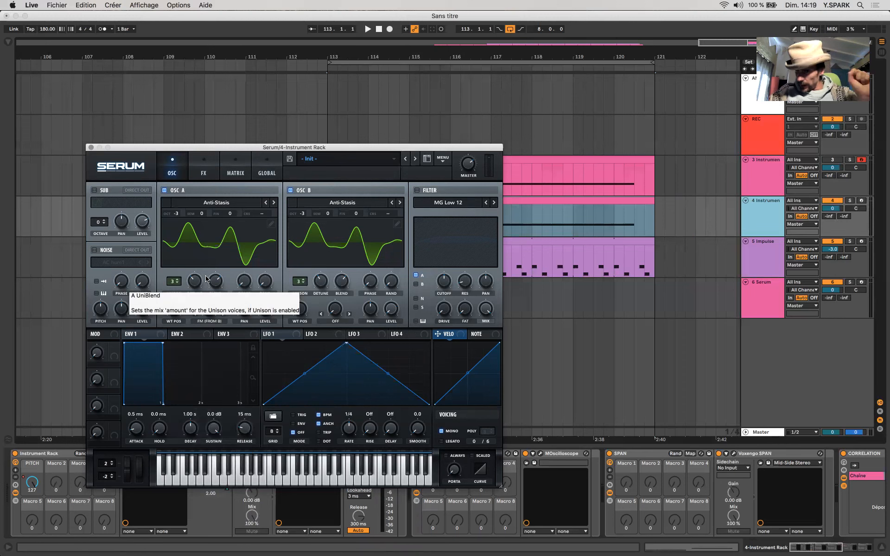
Step: Enable the sub oscillator with the second waveform, Direct Out and octave -3, and enable the noise oscillator with AC hum1
{"action": "left_click", "coordinate": [94, 190]}
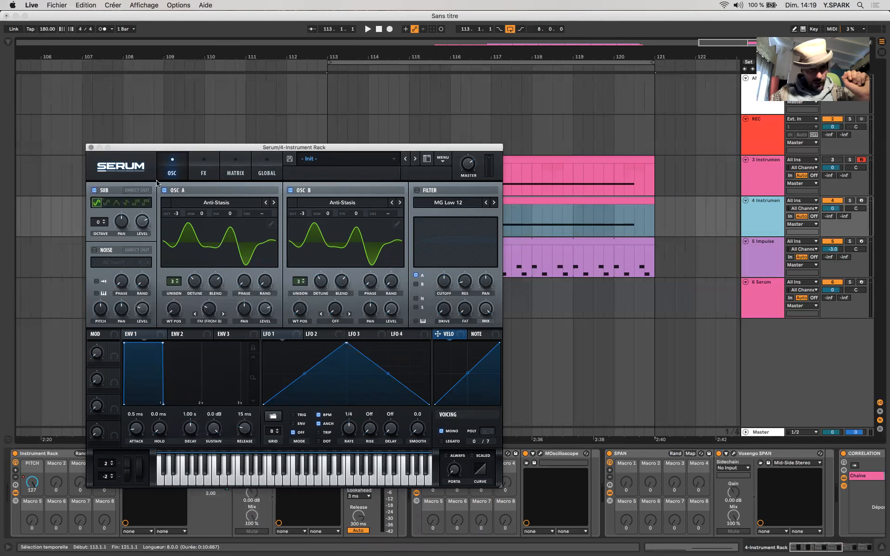
{"action": "left_click", "coordinate": [108, 203]}
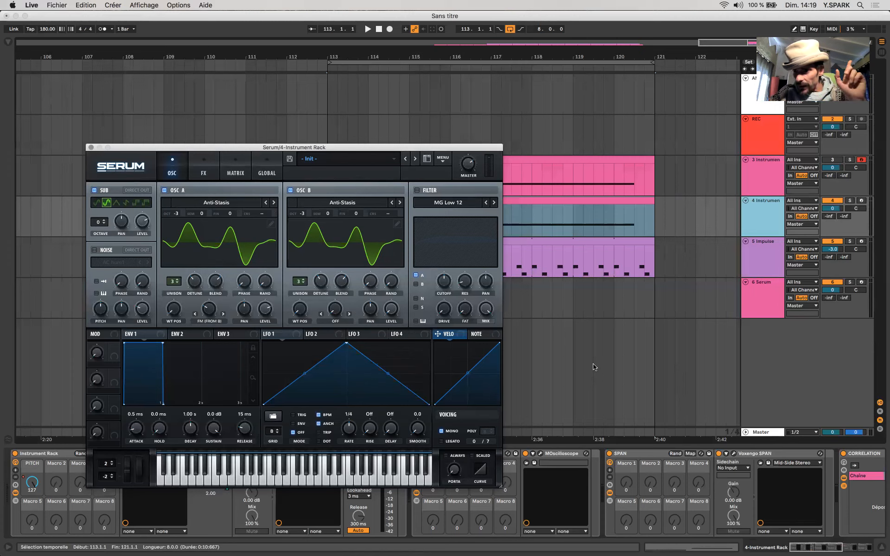
{"action": "left_click", "coordinate": [141, 189]}
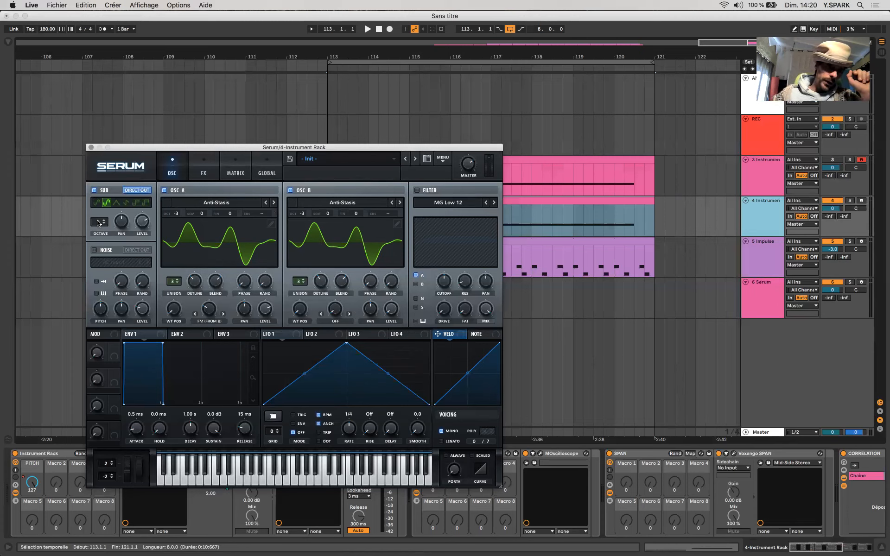
{"action": "left_click_drag", "start_coordinate": [99, 223], "coordinate": [103, 243]}
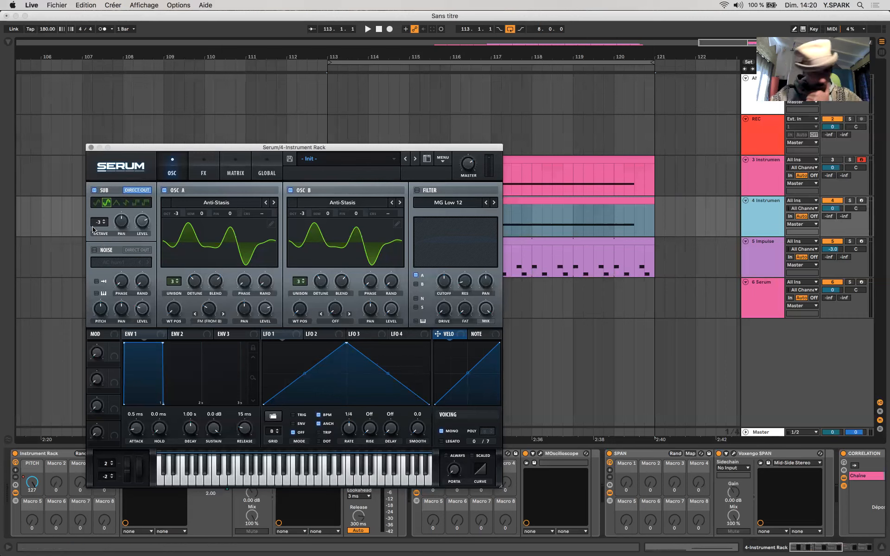
{"action": "left_click", "coordinate": [94, 249]}
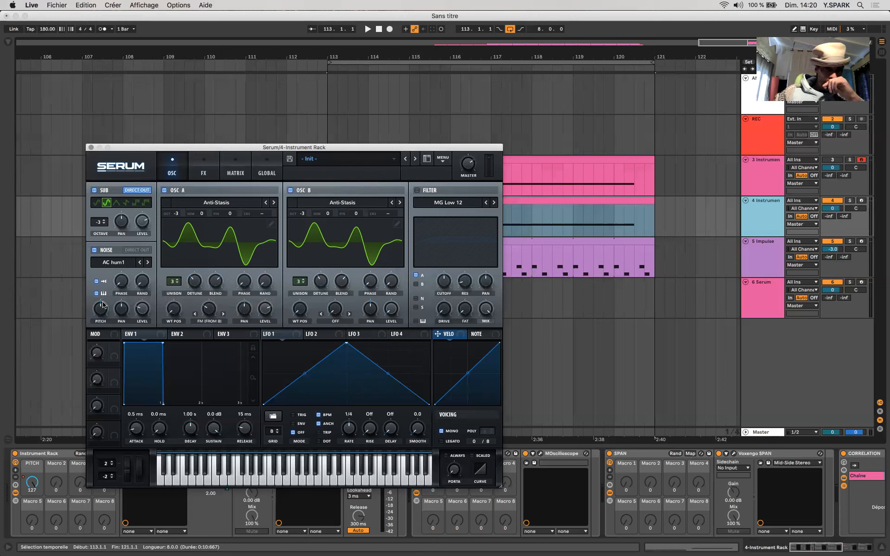
{"action": "mouse_move", "coordinate": [103, 305]}
{"action": "left_mouse_down"}
{"action": "mouse_move", "coordinate": [110, 268]}
{"action": "mouse_move", "coordinate": [102, 305]}
{"action": "left_mouse_up"}
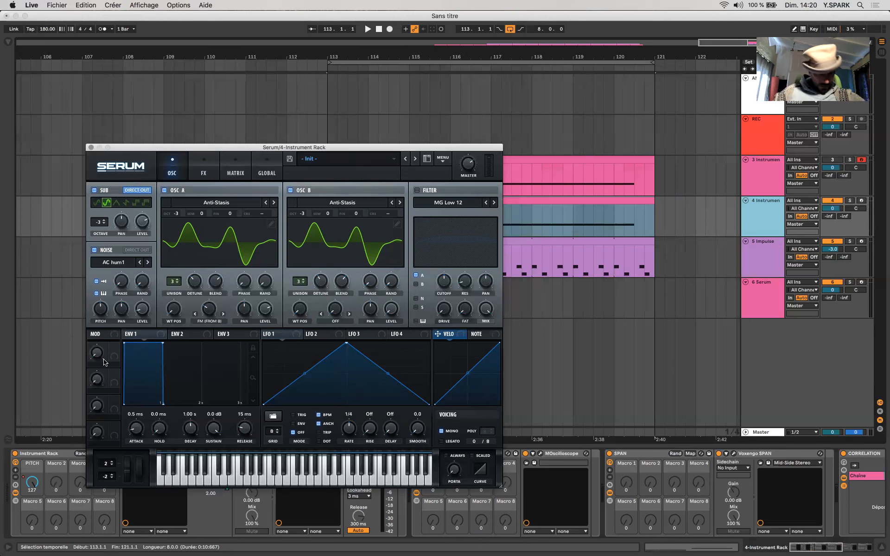
Step: Set ENV 1's attack to 0.0 ms and its release to 73 ms
{"action": "left_click_drag", "start_coordinate": [143, 435], "coordinate": [156, 492]}
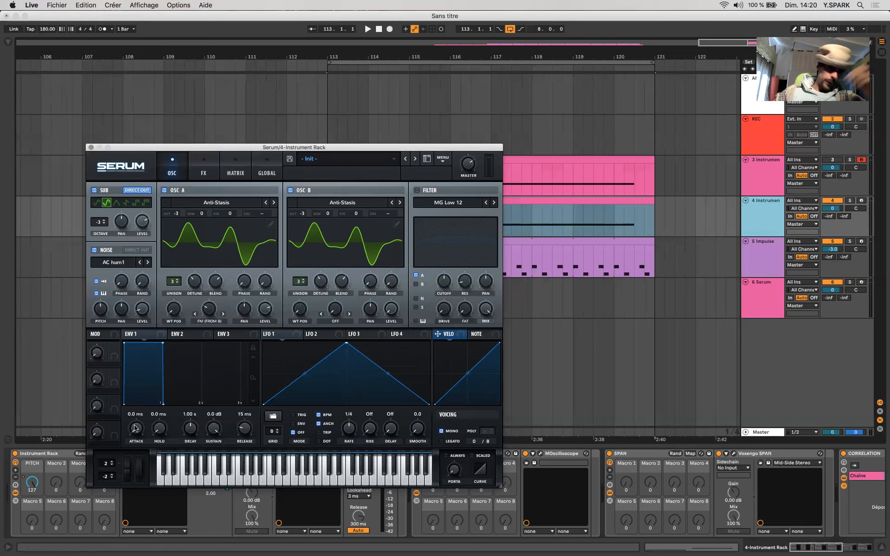
{"action": "mouse_move", "coordinate": [245, 430]}
{"action": "left_mouse_down"}
{"action": "mouse_move", "coordinate": [249, 443]}
{"action": "mouse_move", "coordinate": [241, 415]}
{"action": "left_mouse_up"}
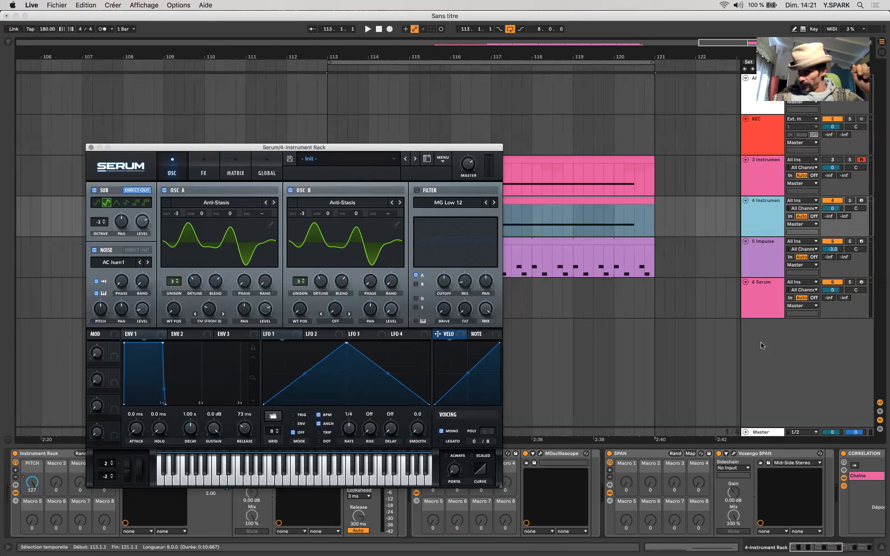
Step: Enable the filter, change its type to High 6 and raise its drive
{"action": "left_click", "coordinate": [417, 191]}
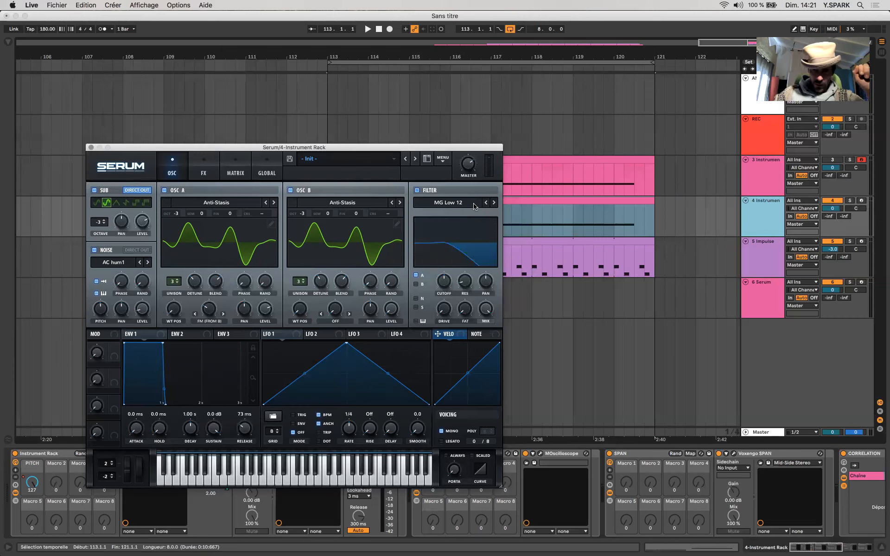
{"action": "left_click", "coordinate": [473, 205]}
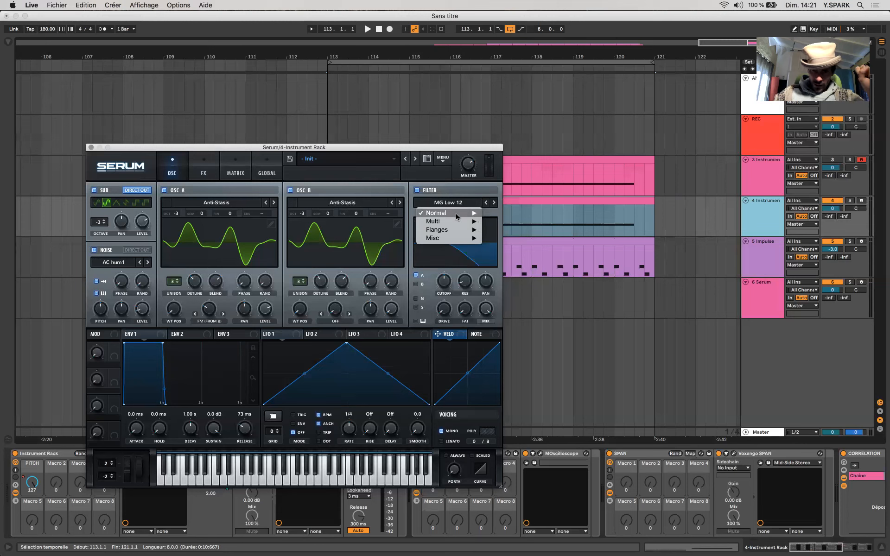
{"action": "mouse_move", "coordinate": [456, 215]}
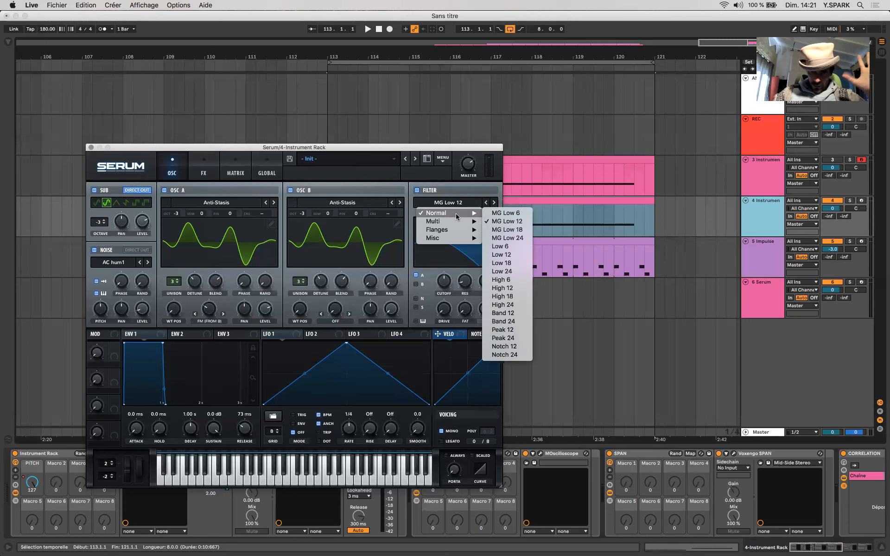
{"action": "left_click", "coordinate": [503, 281]}
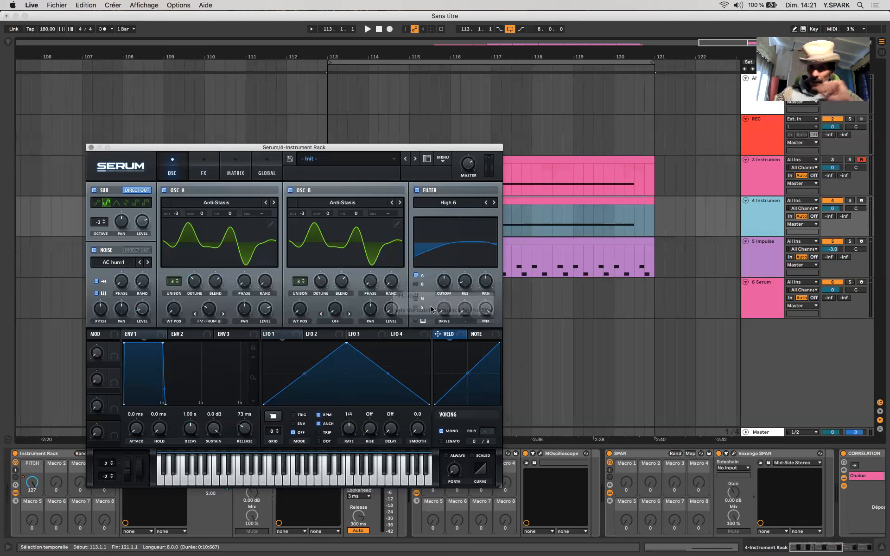
{"action": "left_click_drag", "start_coordinate": [443, 310], "coordinate": [438, 283]}
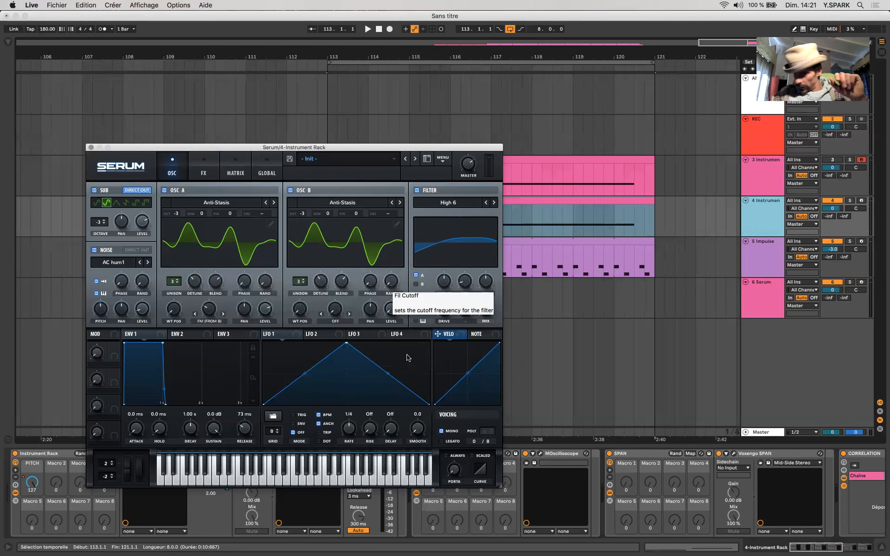
Step: Set LFO 1's rate to 4 bar and reshape its curve into two rounded humps with a deep dip between them
{"action": "left_click", "coordinate": [288, 333]}
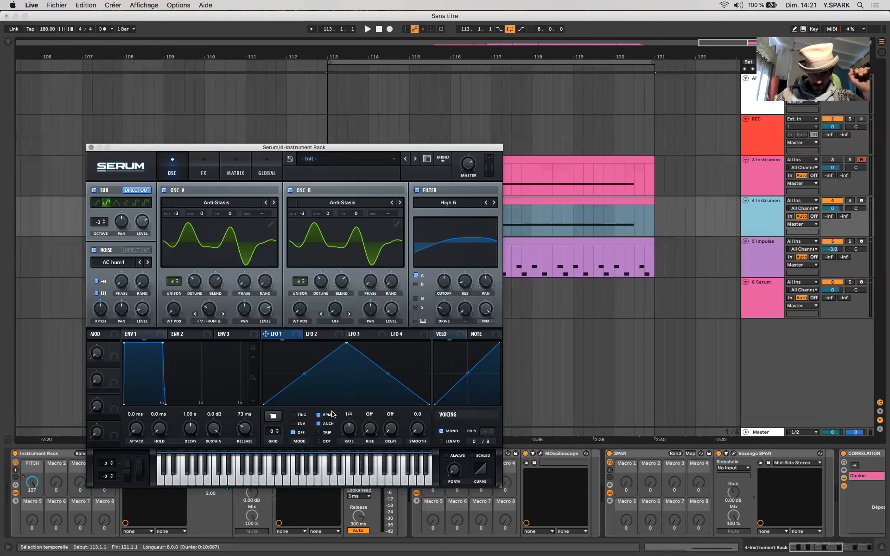
{"action": "left_click_drag", "start_coordinate": [345, 427], "coordinate": [355, 470]}
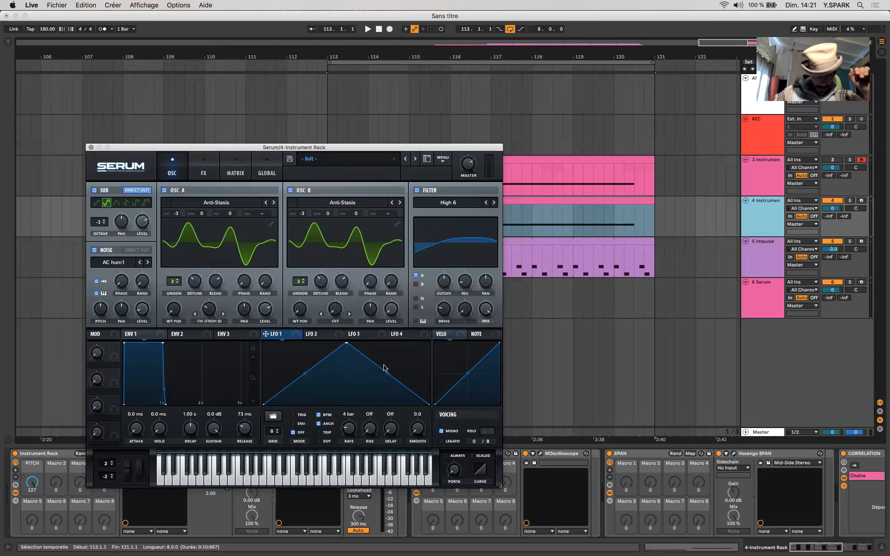
{"action": "double_click", "coordinate": [324, 360]}
{"action": "left_click_drag", "start_coordinate": [324, 361], "coordinate": [287, 353]}
{"action": "left_click_drag", "start_coordinate": [347, 343], "coordinate": [314, 354]}
{"action": "double_click", "coordinate": [373, 353]}
{"action": "left_click_drag", "start_coordinate": [272, 379], "coordinate": [278, 364]}
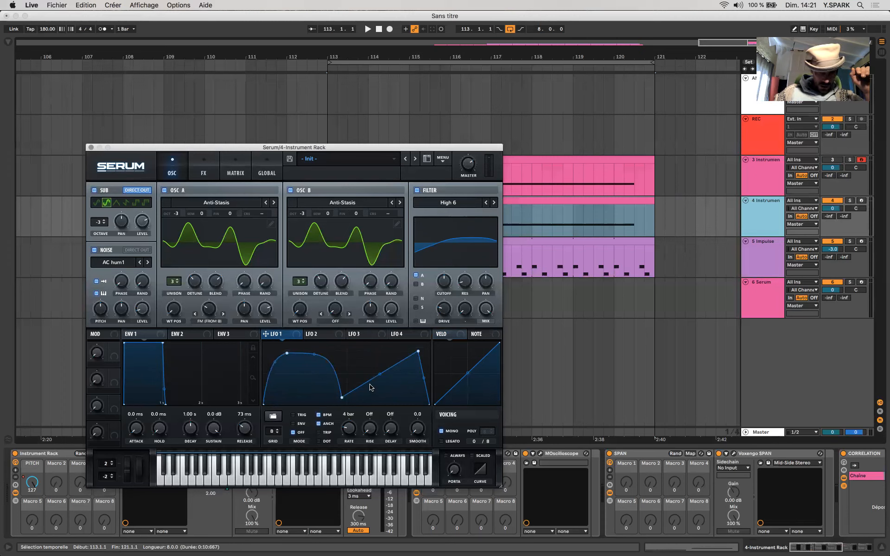
{"action": "left_click_drag", "start_coordinate": [379, 374], "coordinate": [386, 351]}
{"action": "double_click", "coordinate": [392, 387]}
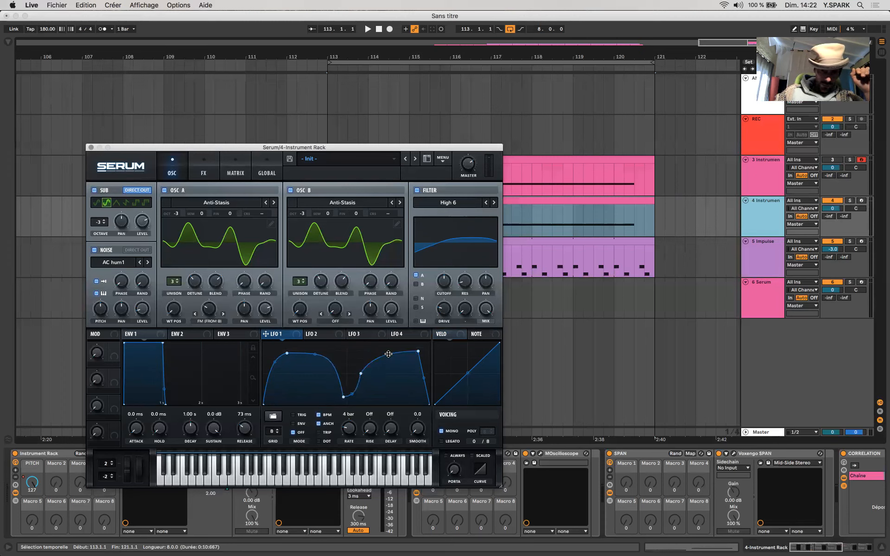
{"action": "left_click_drag", "start_coordinate": [424, 378], "coordinate": [395, 359]}
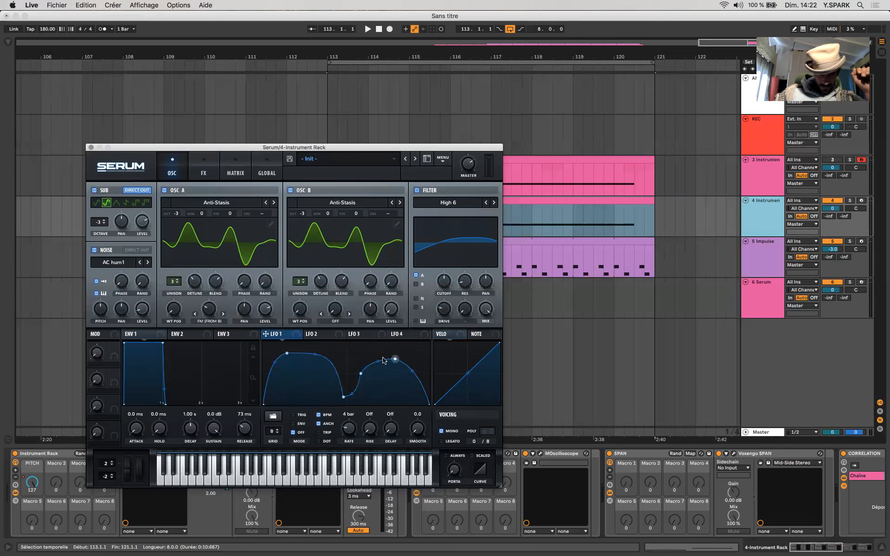
{"action": "left_click_drag", "start_coordinate": [287, 353], "coordinate": [319, 357]}
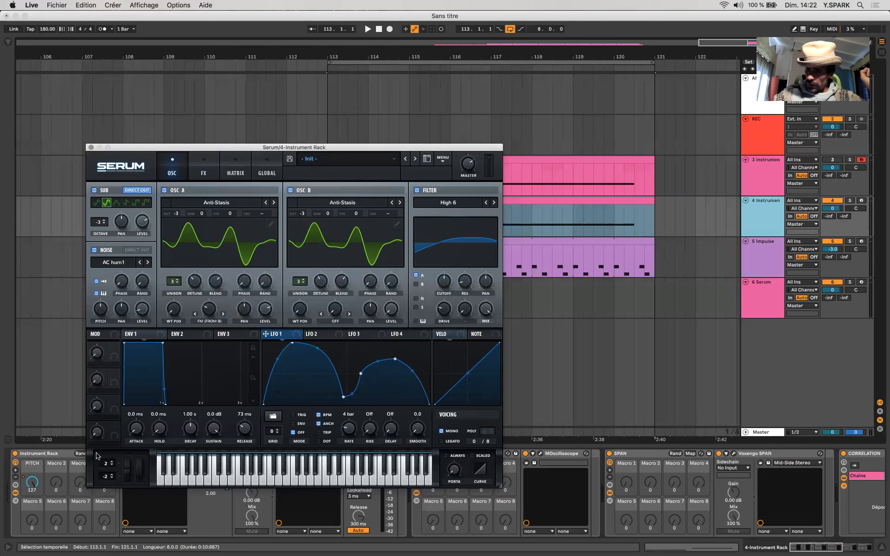
Step: Assign LFO 1 to OSC A's FM warp amount and reduce the modulation depth to about 32
{"action": "left_click_drag", "start_coordinate": [289, 340], "coordinate": [213, 306]}
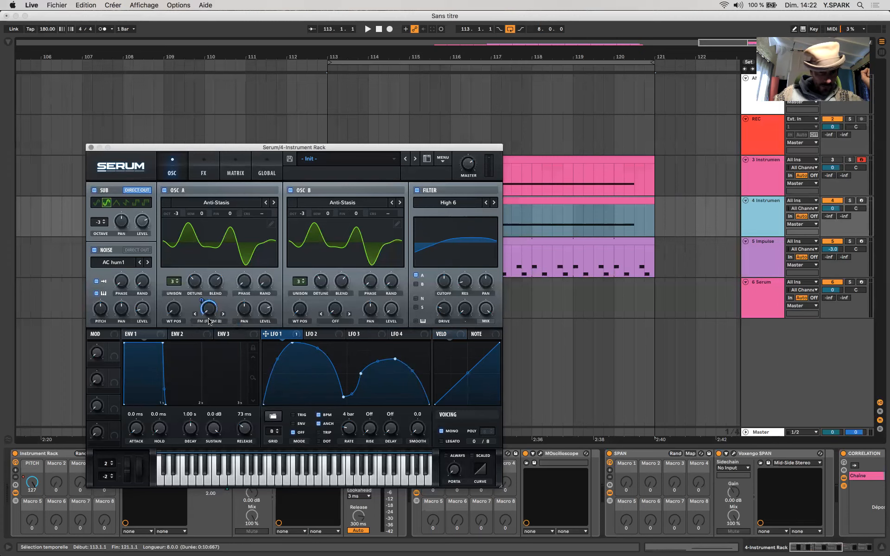
{"action": "left_click_drag", "start_coordinate": [201, 300], "coordinate": [209, 330]}
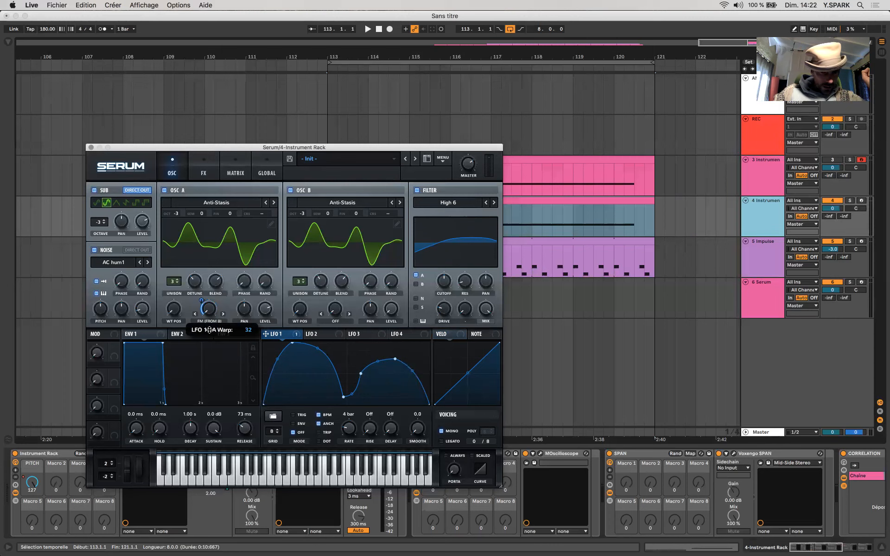
{"action": "mouse_move", "coordinate": [211, 300]}
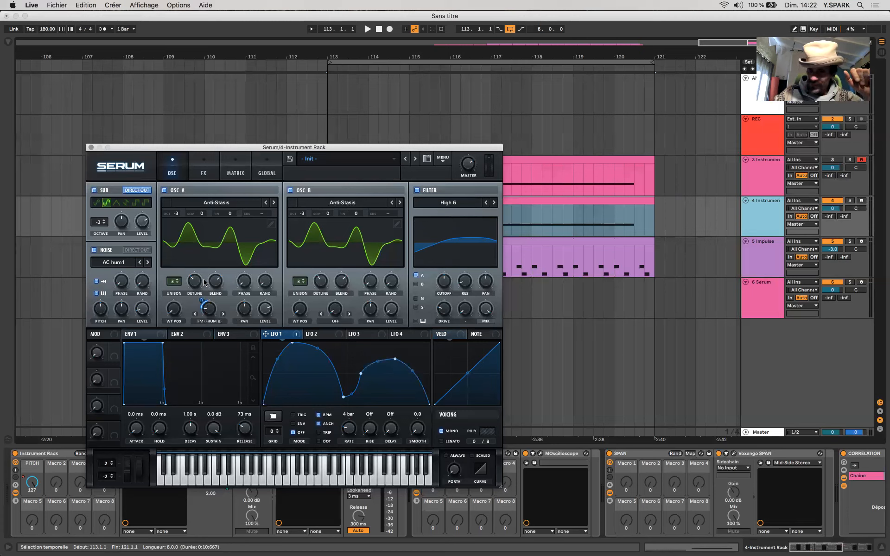
Step: Set LFO 2's rate to 8 bar and assign it to OSC B's wavetable position
{"action": "left_click", "coordinate": [324, 336]}
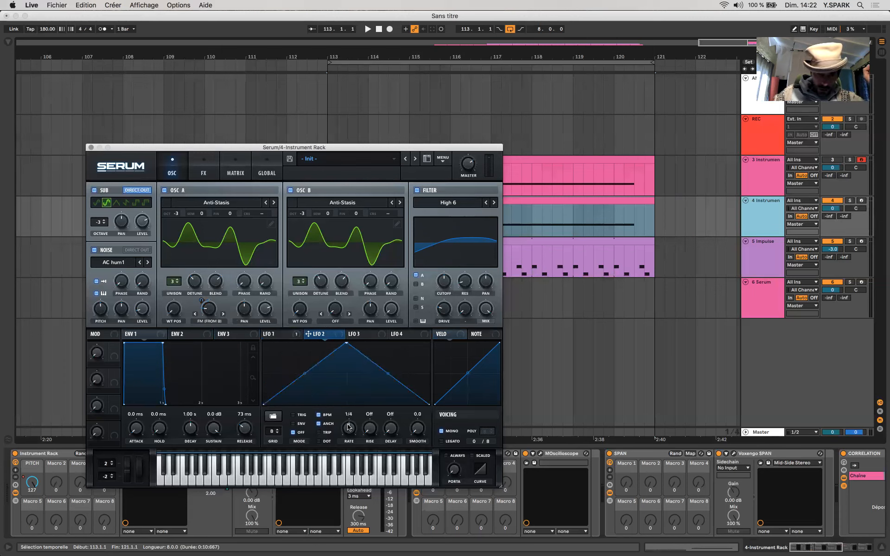
{"action": "left_click_drag", "start_coordinate": [348, 427], "coordinate": [349, 463]}
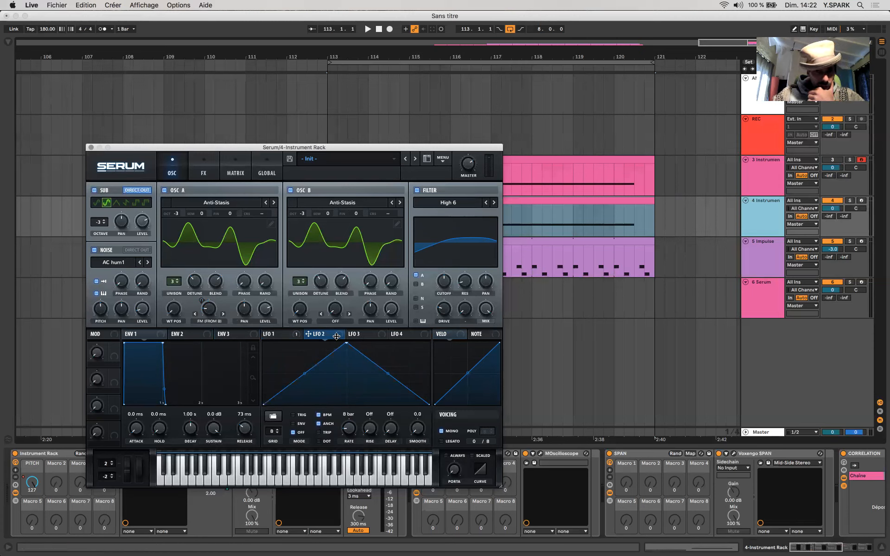
{"action": "left_click_drag", "start_coordinate": [338, 333], "coordinate": [300, 312]}
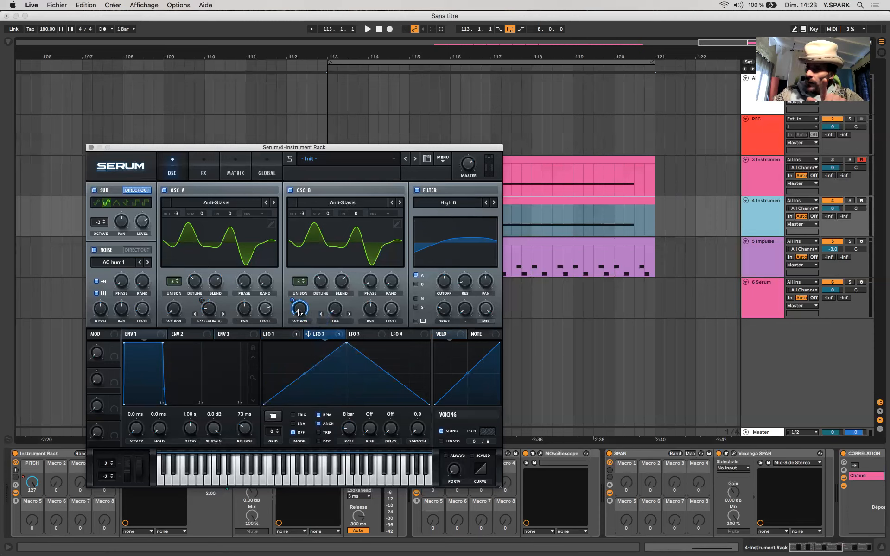
Step: Assign LFO 2 to the filter cutoff as well and reduce that modulation's depth
{"action": "left_click_drag", "start_coordinate": [346, 335], "coordinate": [427, 363]}
{"action": "left_click_drag", "start_coordinate": [437, 270], "coordinate": [440, 300]}
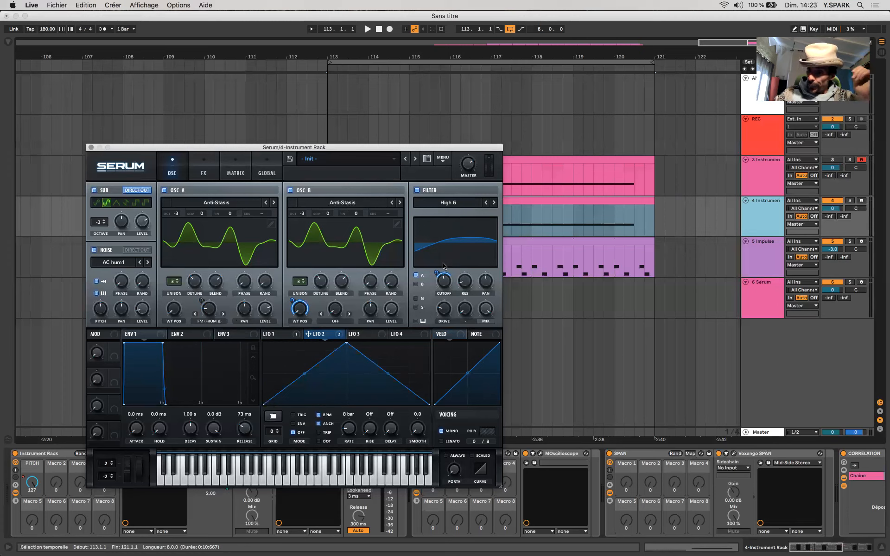
Step: Enable the EQ effect, set its low band to a high-pass shape and adjust that band's Q and frequency
{"action": "mouse_move", "coordinate": [446, 281]}
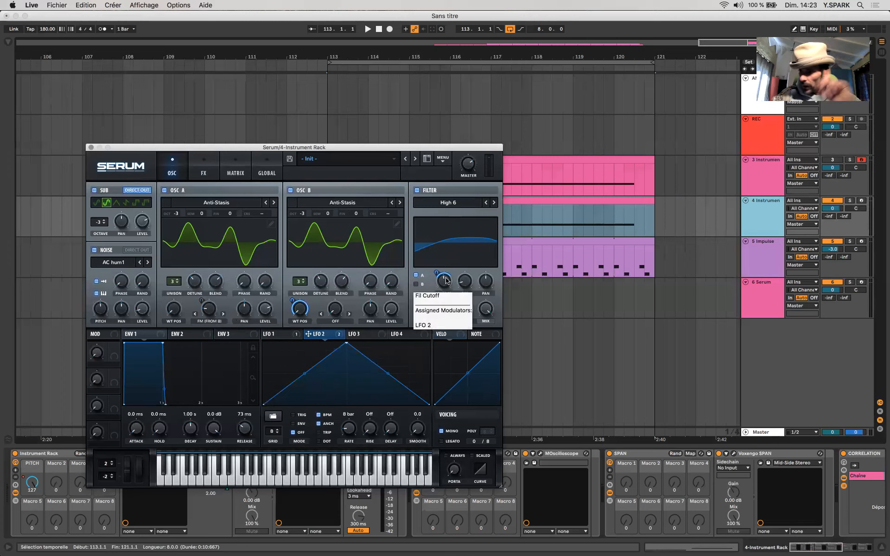
{"action": "left_click", "coordinate": [208, 164]}
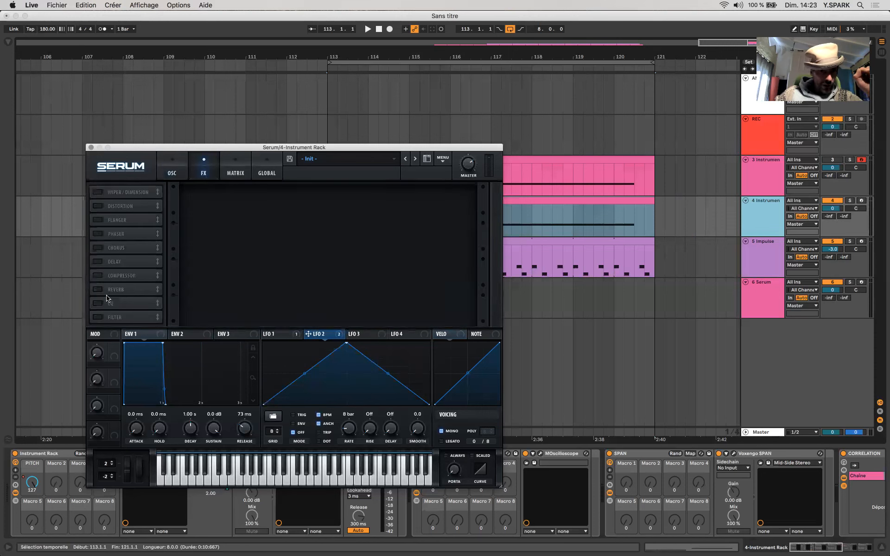
{"action": "left_click", "coordinate": [98, 317]}
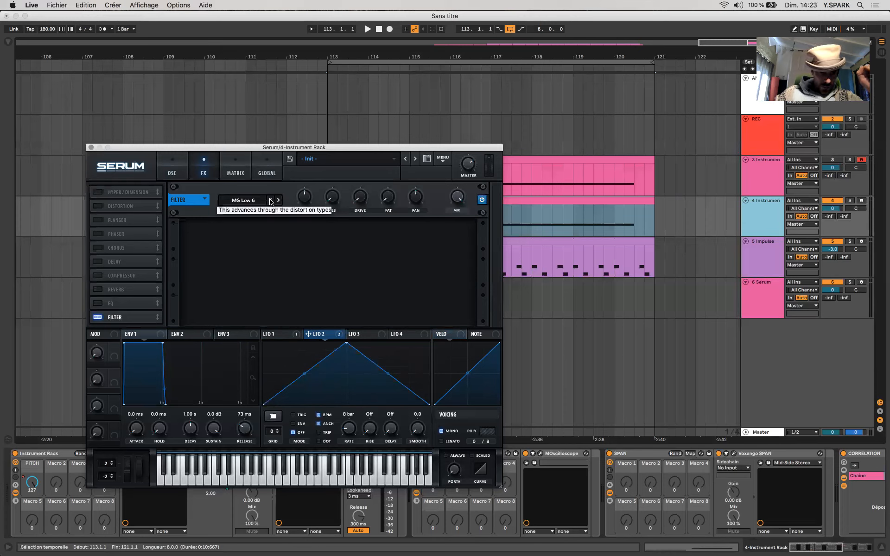
{"action": "left_click", "coordinate": [96, 318]}
{"action": "left_click", "coordinate": [97, 303]}
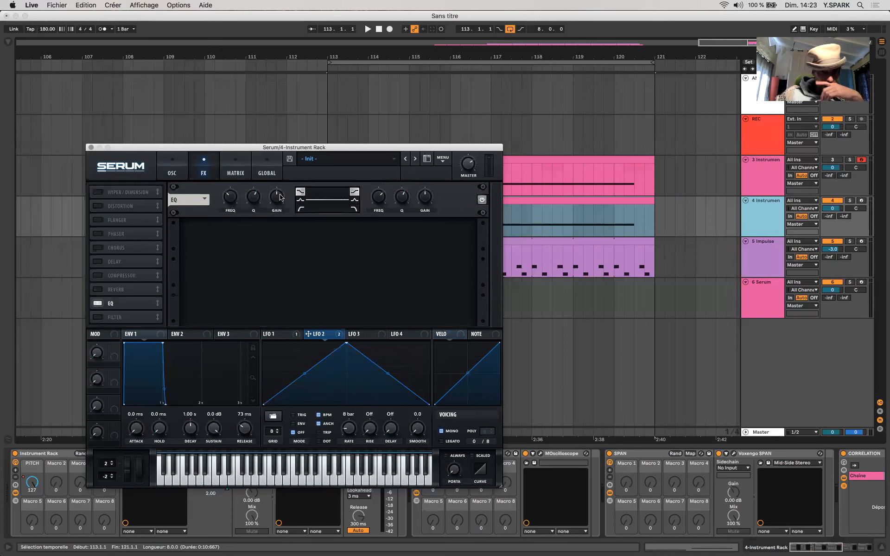
{"action": "left_click", "coordinate": [302, 209]}
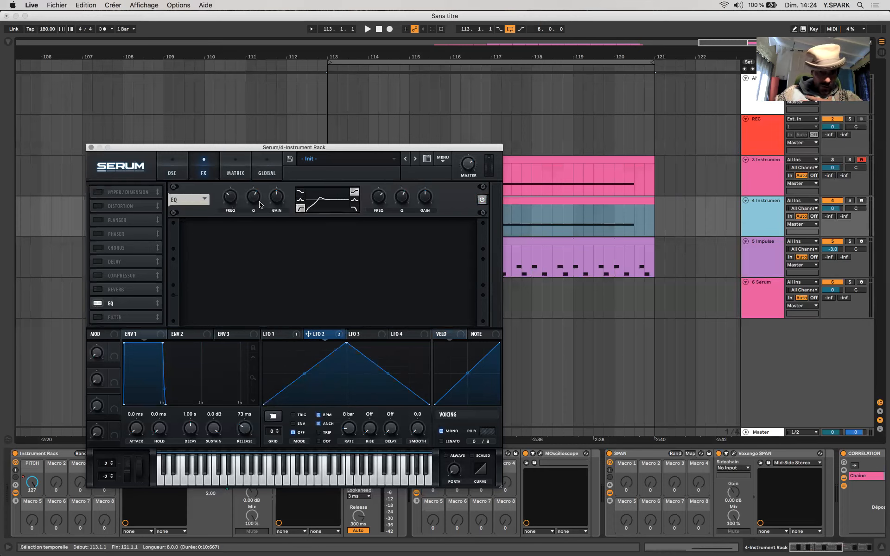
{"action": "left_click_drag", "start_coordinate": [258, 196], "coordinate": [231, 192]}
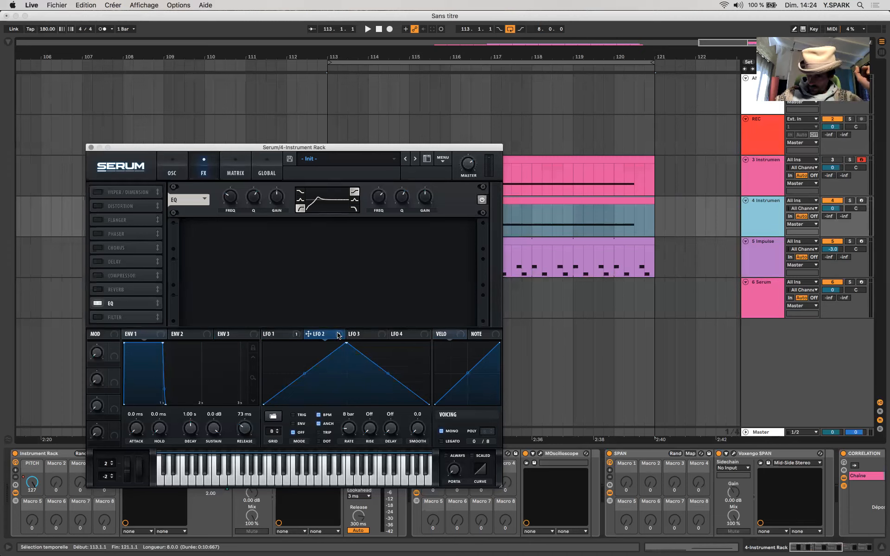
Step: Assign LFO 2 to the EQ's low-band frequency with a slightly negative depth and raise the base frequency
{"action": "left_click_drag", "start_coordinate": [338, 335], "coordinate": [232, 240]}
{"action": "left_click_drag", "start_coordinate": [223, 188], "coordinate": [210, 147]}
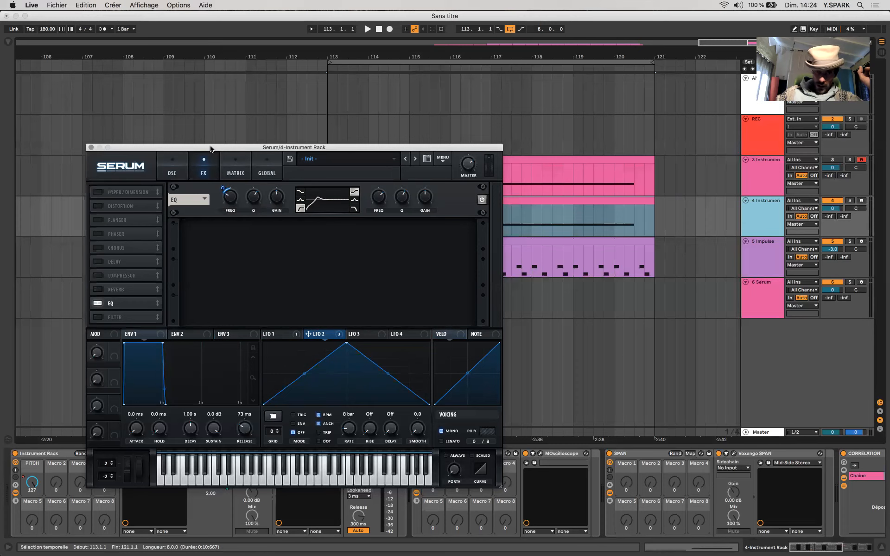
{"action": "left_click_drag", "start_coordinate": [223, 187], "coordinate": [222, 214]}
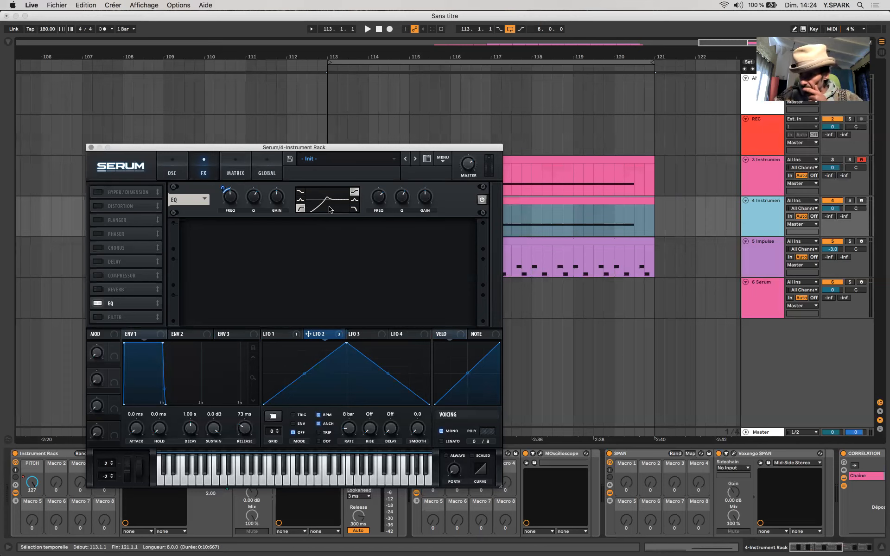
Step: Reshape LFO 3 into a concave decay falling from full height to zero and set its mode to Env
{"action": "left_click", "coordinate": [360, 338]}
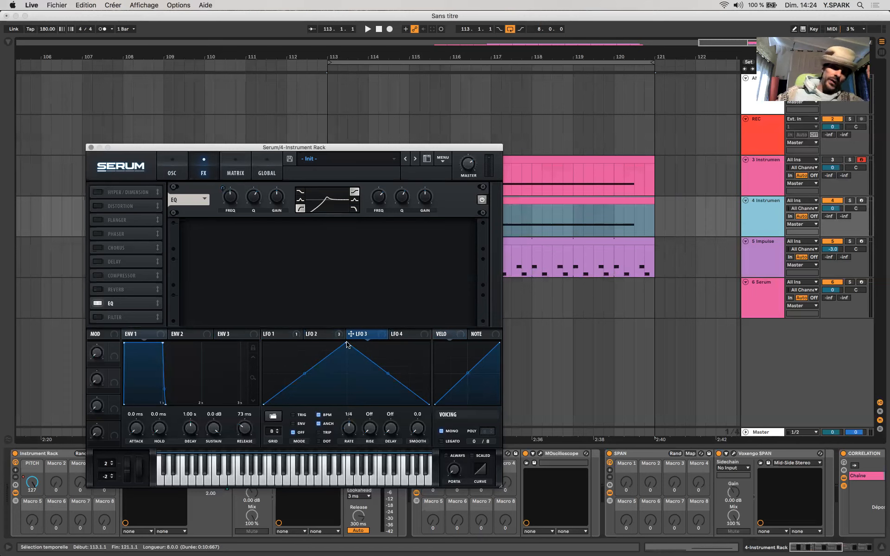
{"action": "left_click_drag", "start_coordinate": [265, 311], "coordinate": [208, 310]}
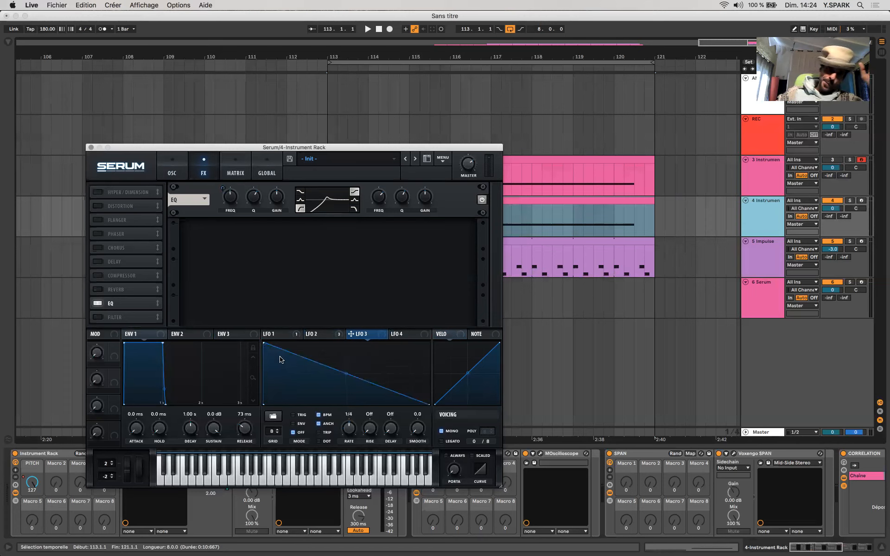
{"action": "left_click_drag", "start_coordinate": [347, 374], "coordinate": [346, 383]}
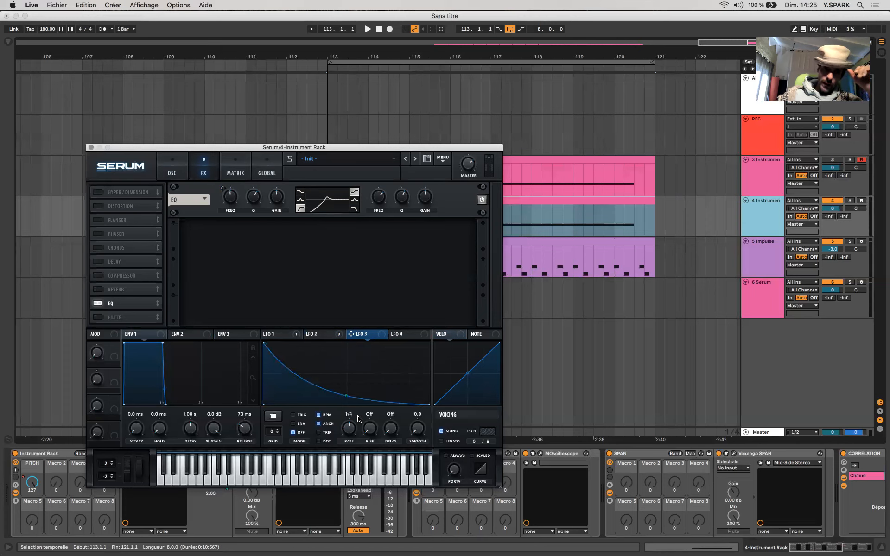
{"action": "left_click", "coordinate": [293, 415]}
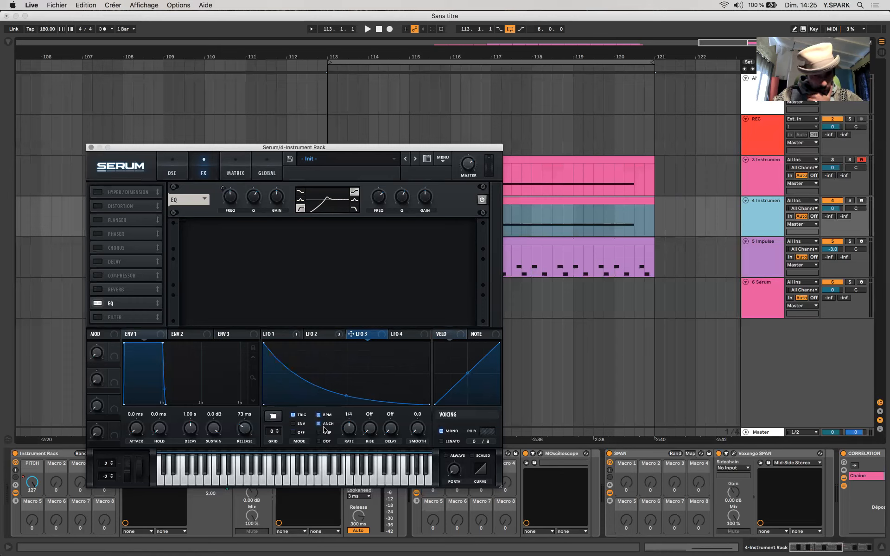
{"action": "mouse_move", "coordinate": [294, 417]}
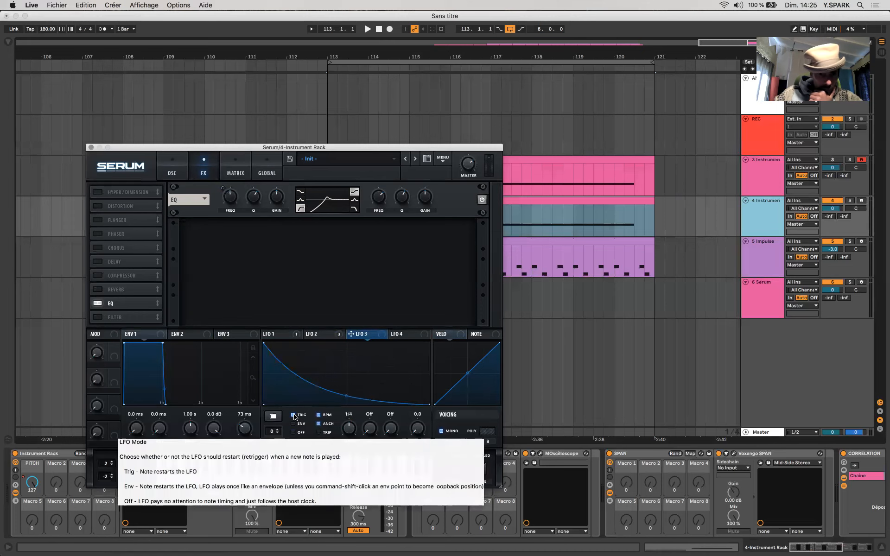
{"action": "left_click", "coordinate": [297, 426]}
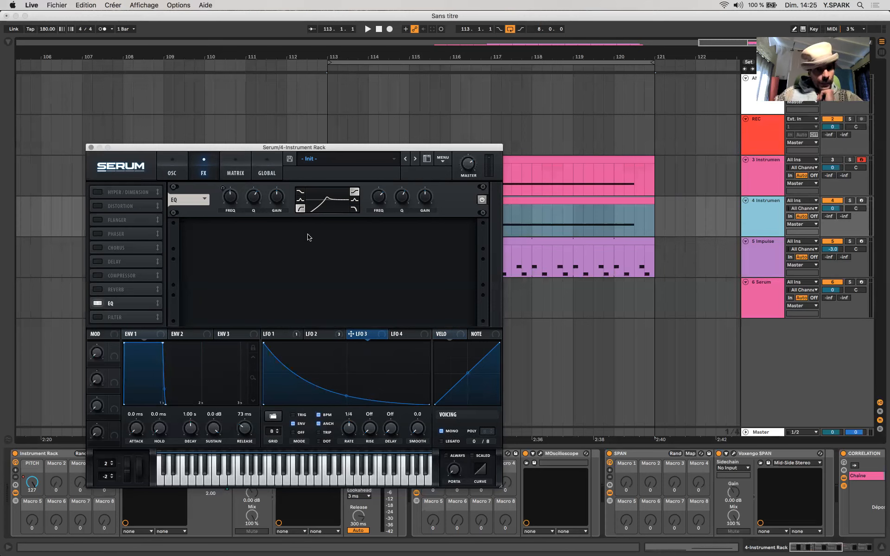
{"action": "mouse_move", "coordinate": [346, 403]}
{"action": "left_mouse_down"}
{"action": "mouse_move", "coordinate": [346, 392]}
{"action": "mouse_move", "coordinate": [351, 419]}
{"action": "mouse_move", "coordinate": [351, 401]}
{"action": "left_mouse_up"}
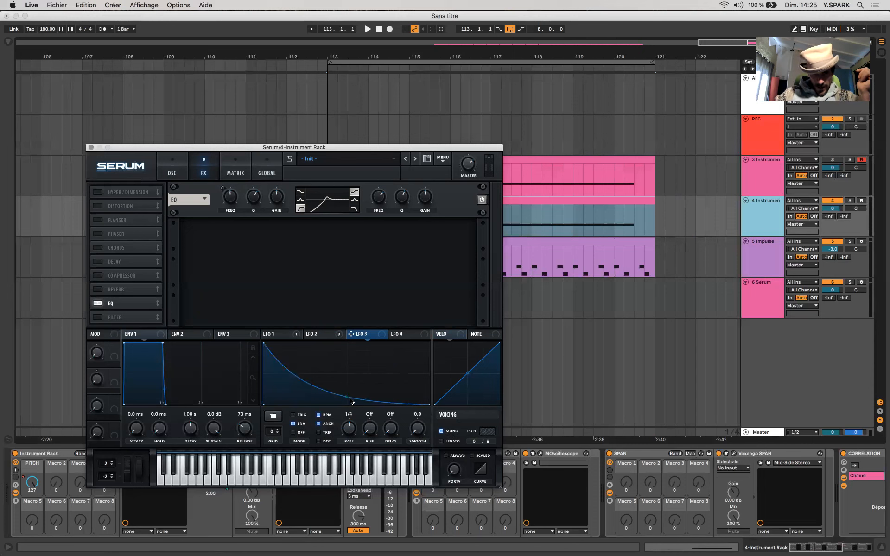
Step: Assign LFO 3 to the semitone tuning of both OSC A and OSC B
{"action": "left_click", "coordinate": [174, 178]}
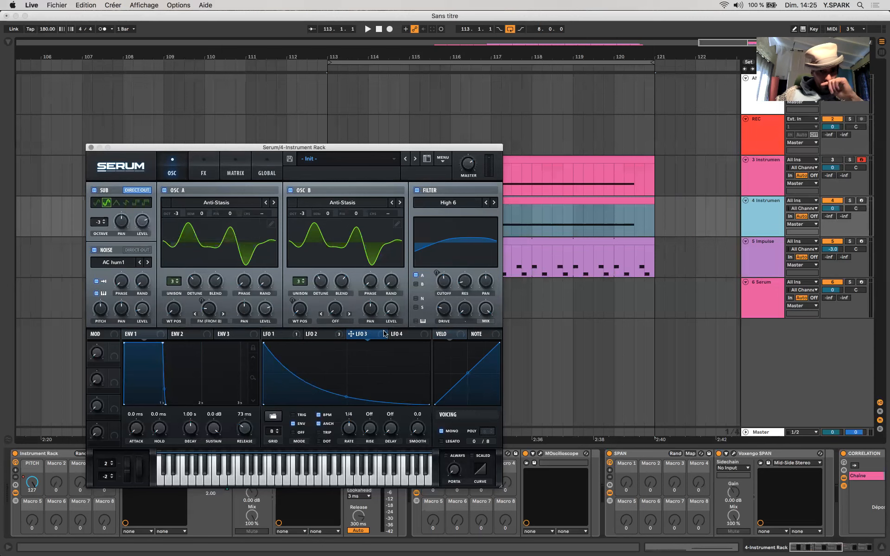
{"action": "left_click_drag", "start_coordinate": [351, 333], "coordinate": [202, 214]}
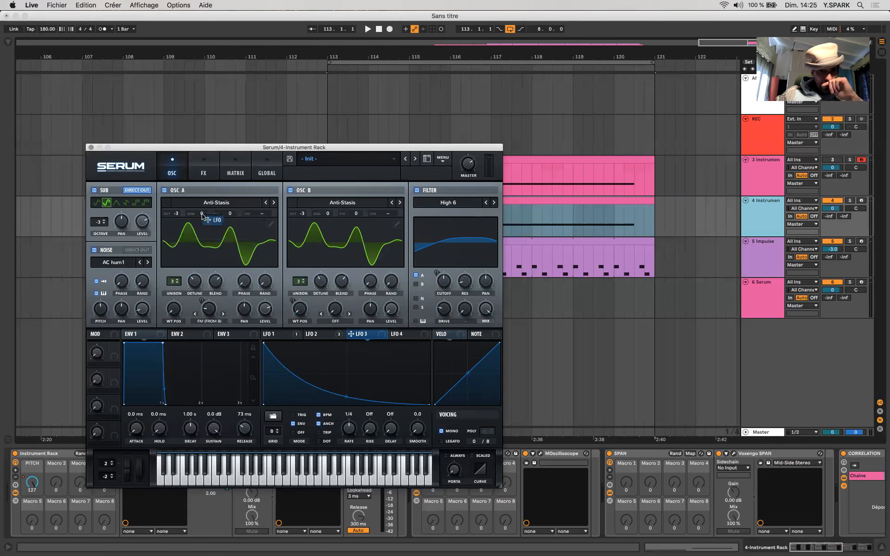
{"action": "left_click_drag", "start_coordinate": [351, 334], "coordinate": [328, 214]}
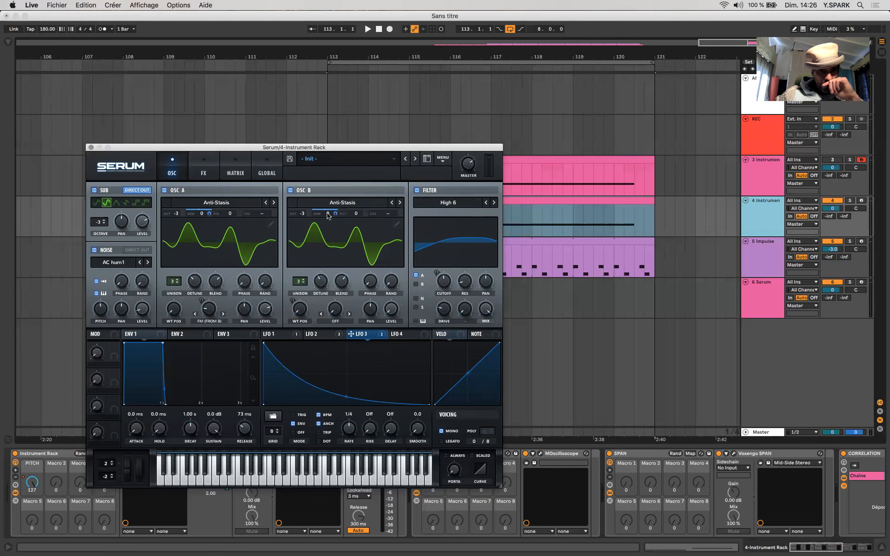
Step: Make the LFO 3 modulations of A Semi and B Semi unidirectional in the modulation matrix
{"action": "left_click", "coordinate": [236, 166]}
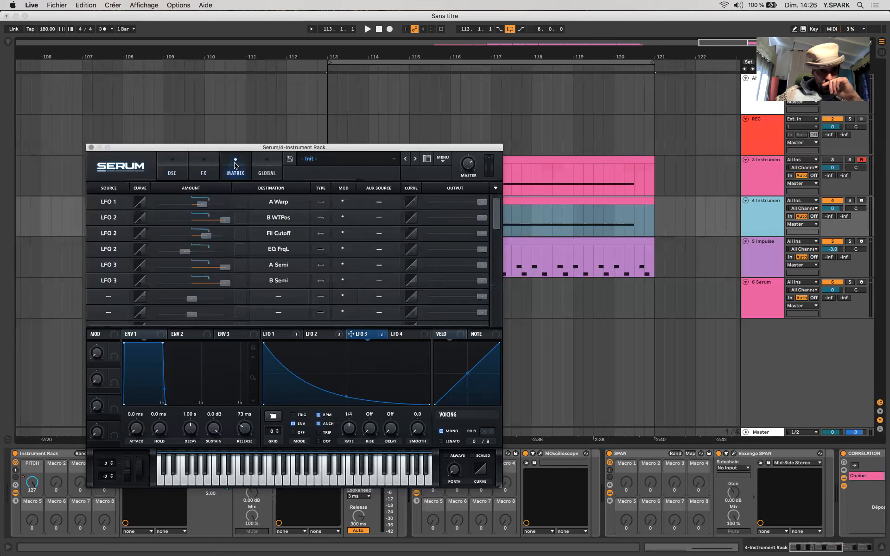
{"action": "left_click", "coordinate": [325, 268]}
{"action": "left_click", "coordinate": [320, 283]}
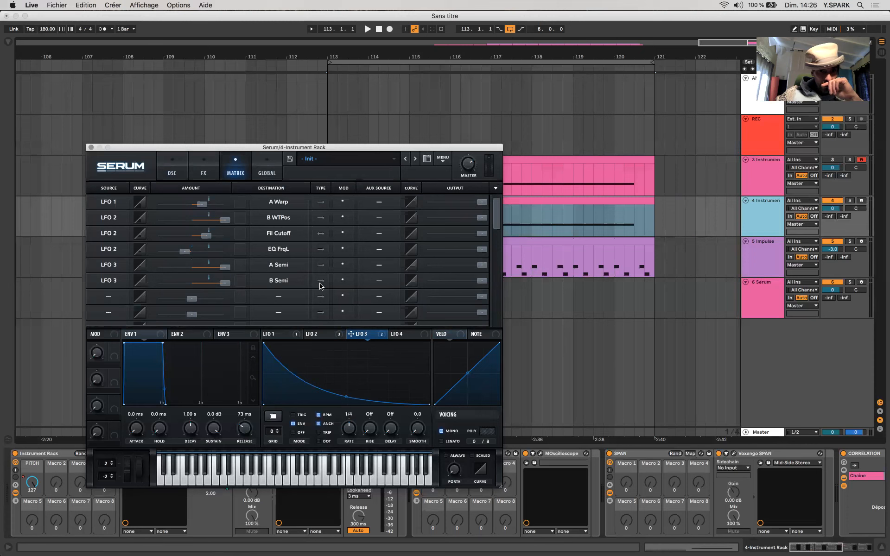
{"action": "left_click", "coordinate": [172, 173]}
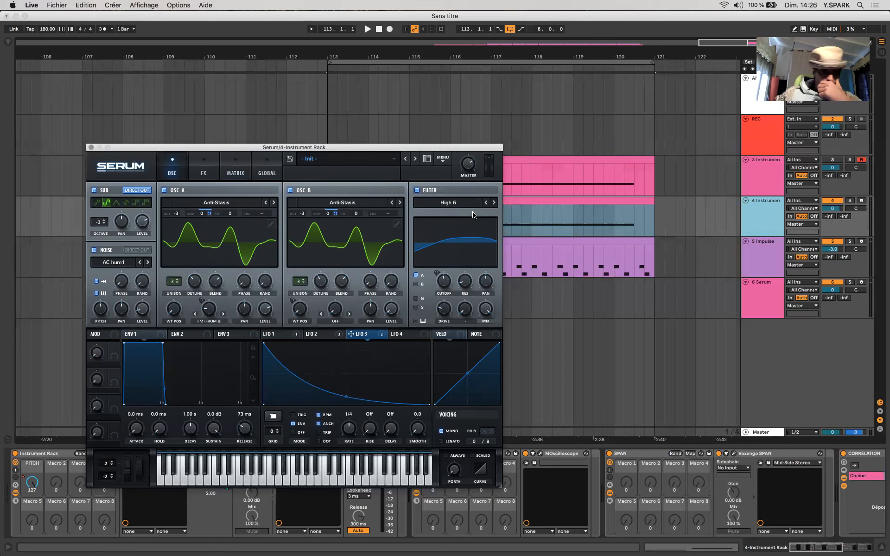
Step: Enable the Hyper/Dimension effect and lower the Hyper mix
{"action": "left_click", "coordinate": [197, 176]}
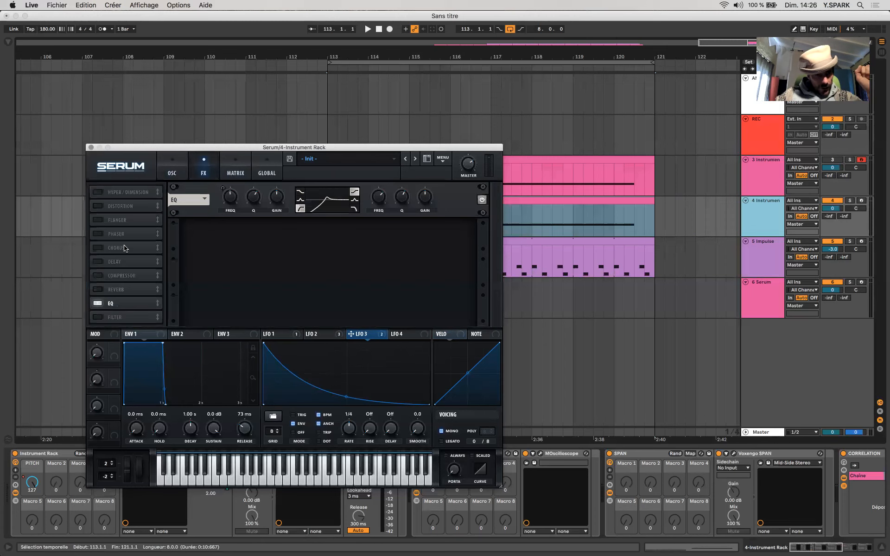
{"action": "left_click", "coordinate": [100, 191]}
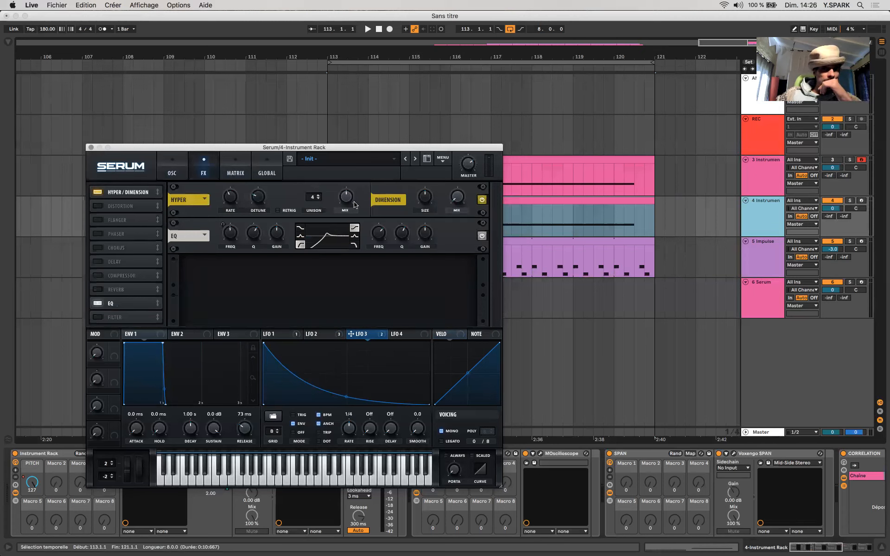
{"action": "mouse_move", "coordinate": [349, 207]}
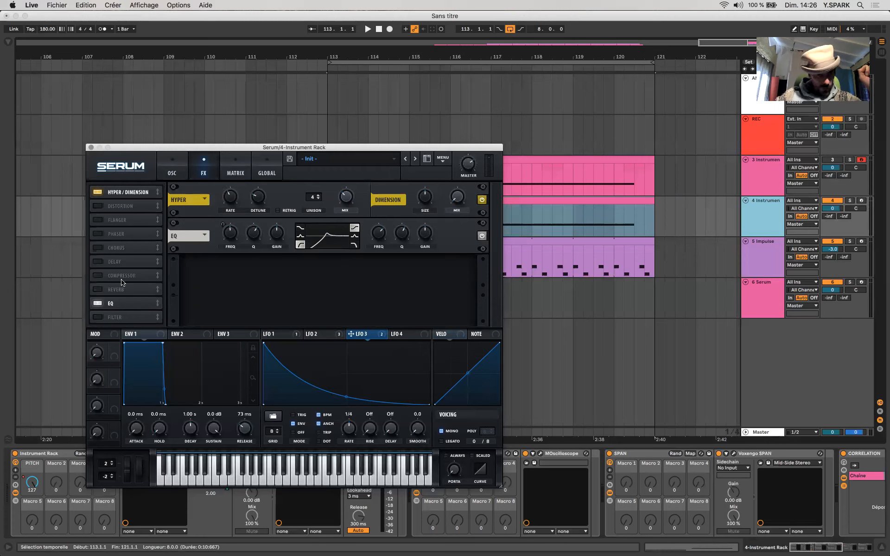
Step: Enable Reverb and Compressor and order the effects as Hyper/Dimension, Reverb, EQ, Compressor
{"action": "left_click", "coordinate": [98, 291]}
{"action": "left_click_drag", "start_coordinate": [145, 288], "coordinate": [147, 276]}
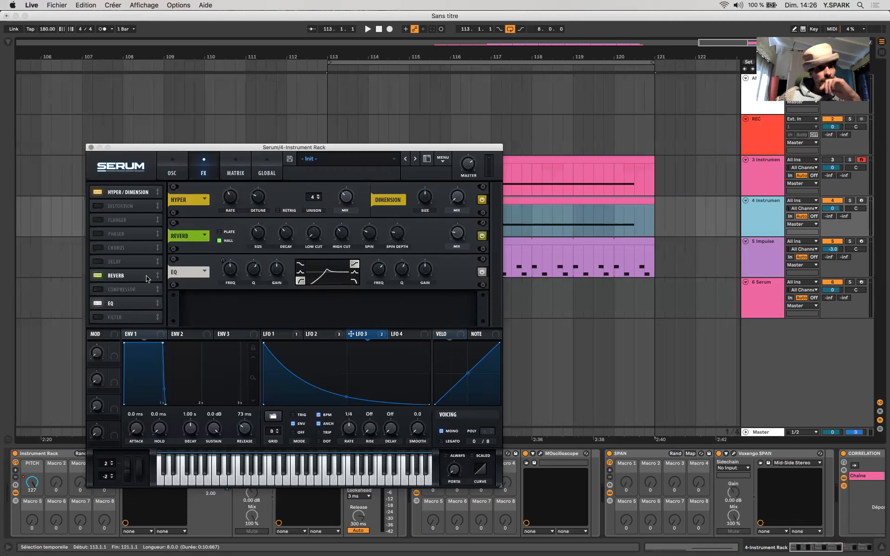
{"action": "left_click", "coordinate": [98, 290]}
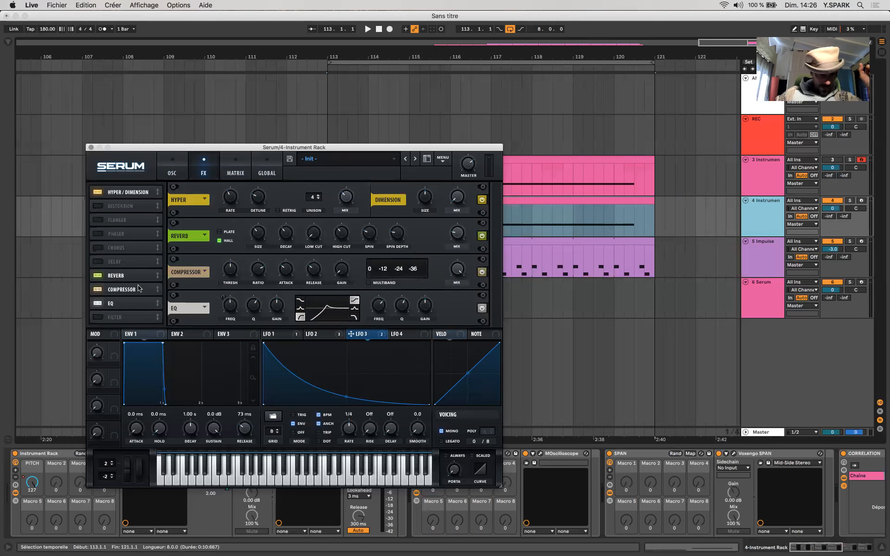
{"action": "left_click_drag", "start_coordinate": [136, 305], "coordinate": [133, 275]}
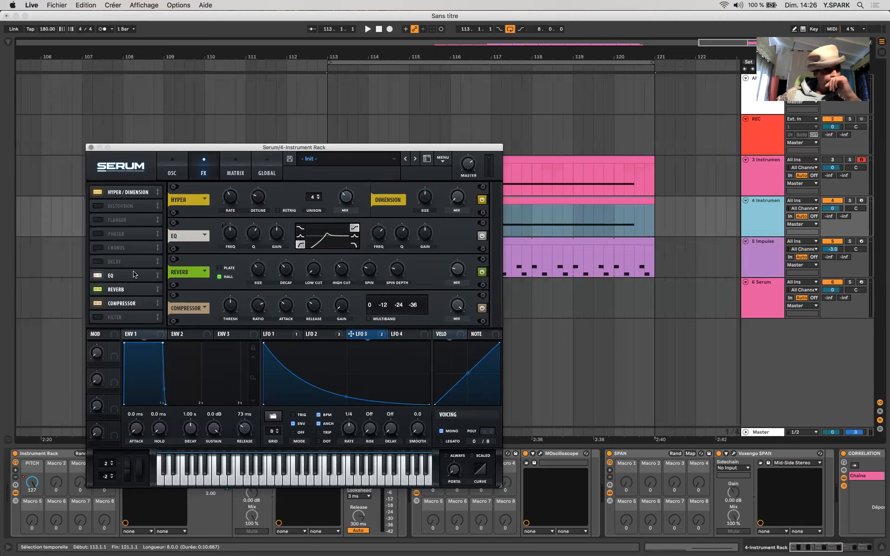
{"action": "left_click_drag", "start_coordinate": [134, 290], "coordinate": [135, 275]}
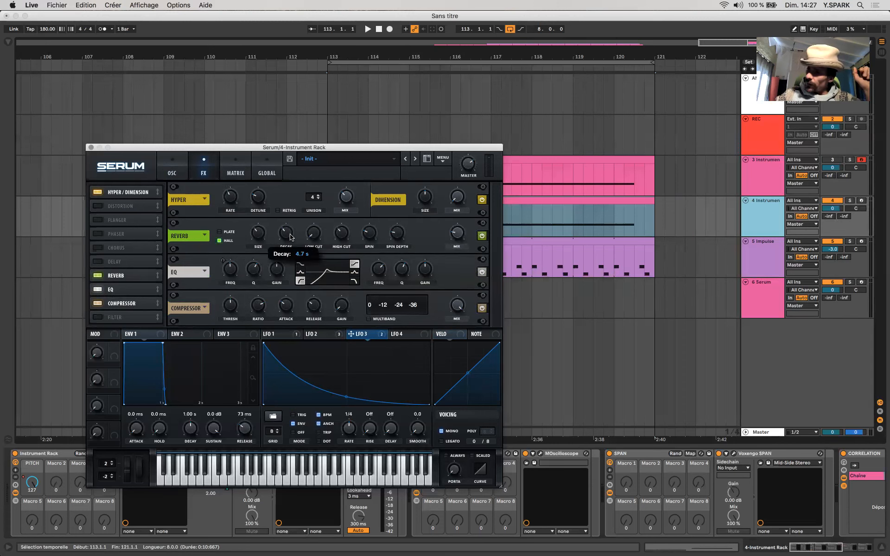
Step: Raise the reverb's decay and low cut and fine-tune its wet mix
{"action": "left_click_drag", "start_coordinate": [291, 237], "coordinate": [282, 214]}
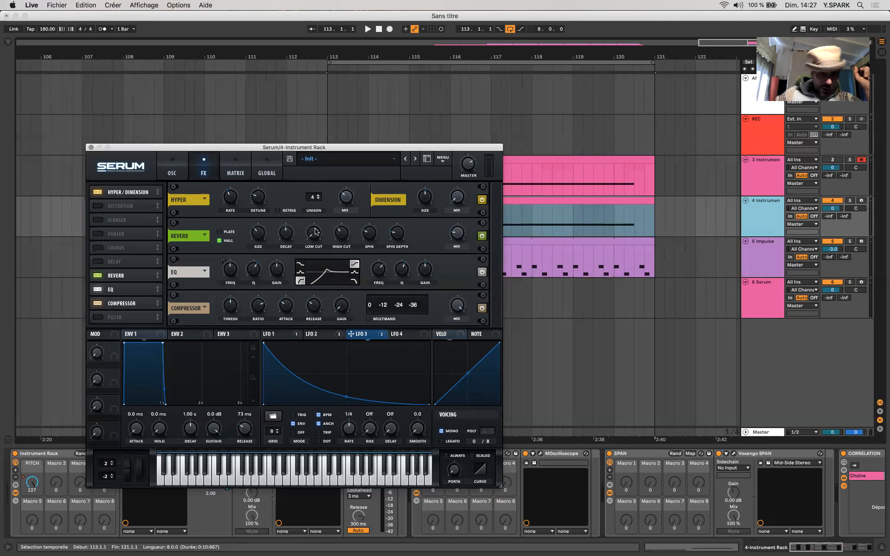
{"action": "left_click_drag", "start_coordinate": [315, 237], "coordinate": [306, 186]}
{"action": "left_click_drag", "start_coordinate": [458, 233], "coordinate": [458, 225]}
Step: Move the EQ ahead of the Reverb, then enable Distortion and place it between Reverb and Compressor
{"action": "left_click_drag", "start_coordinate": [144, 289], "coordinate": [144, 275]}
{"action": "left_click", "coordinate": [98, 205]}
{"action": "left_click_drag", "start_coordinate": [144, 206], "coordinate": [145, 292]}
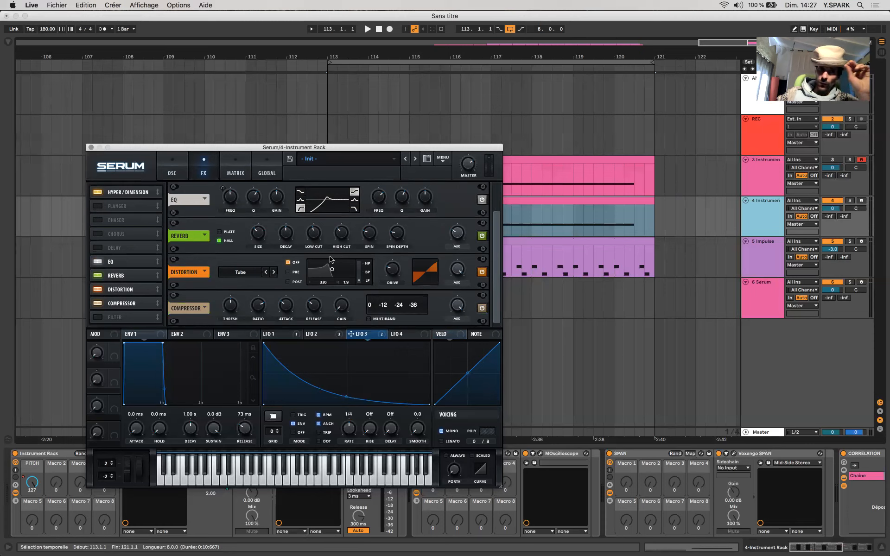
Step: Set the distortion type to Diode 2 and adjust its drive and mix
{"action": "left_click", "coordinate": [259, 273]}
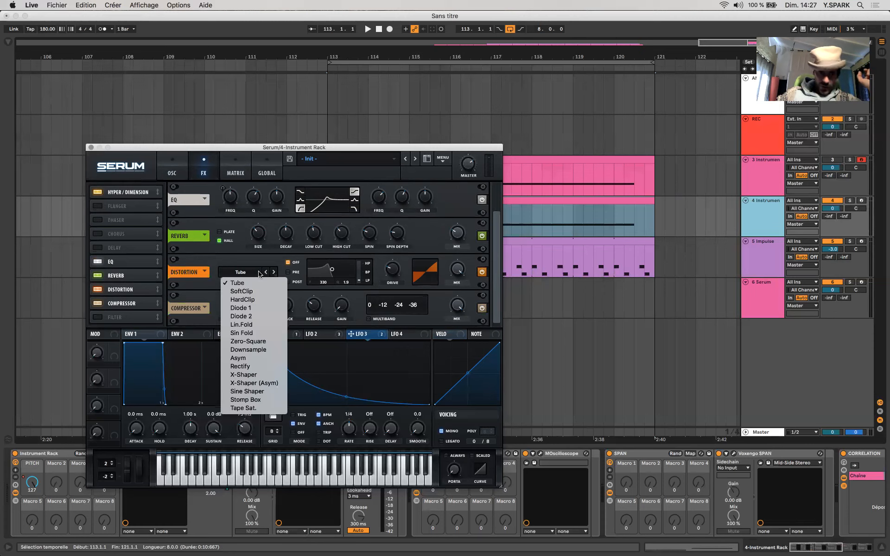
{"action": "left_click", "coordinate": [242, 317]}
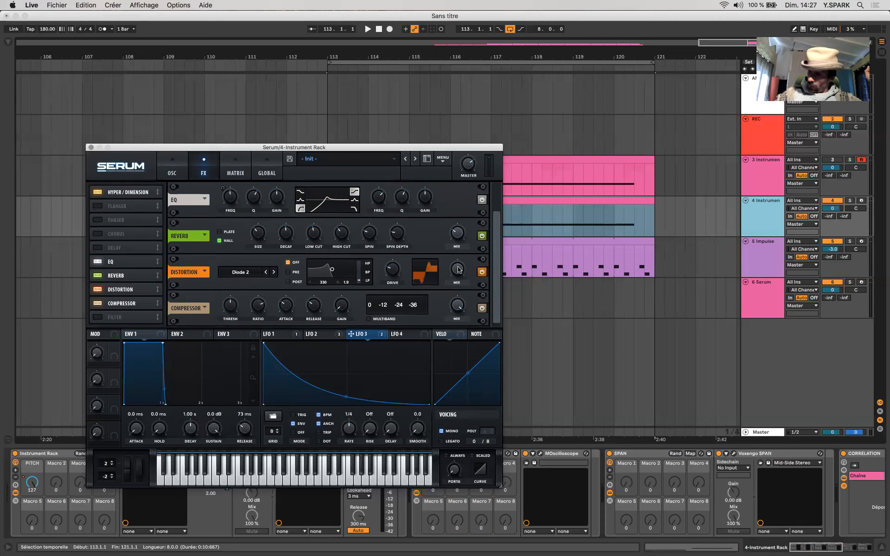
{"action": "left_click_drag", "start_coordinate": [393, 270], "coordinate": [465, 330]}
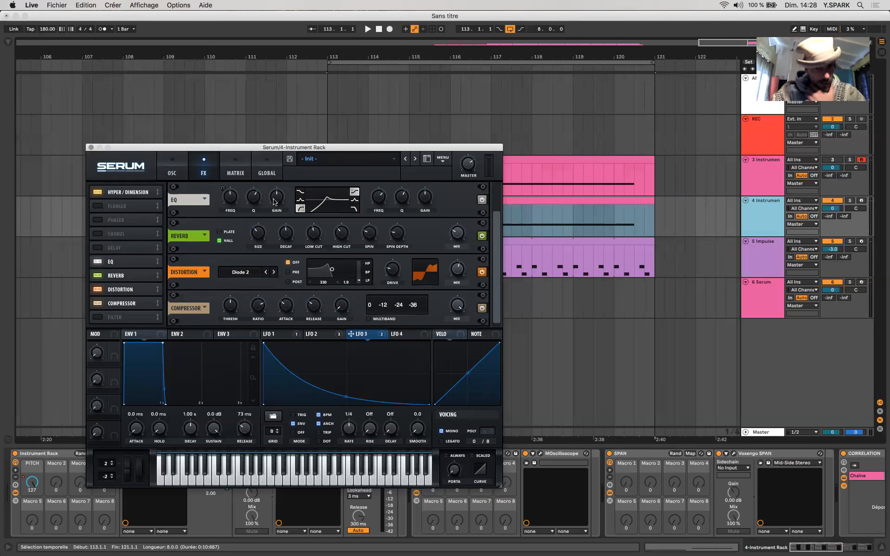
Step: Try to raise OSC A's unison width in the global settings
{"action": "left_click", "coordinate": [274, 176]}
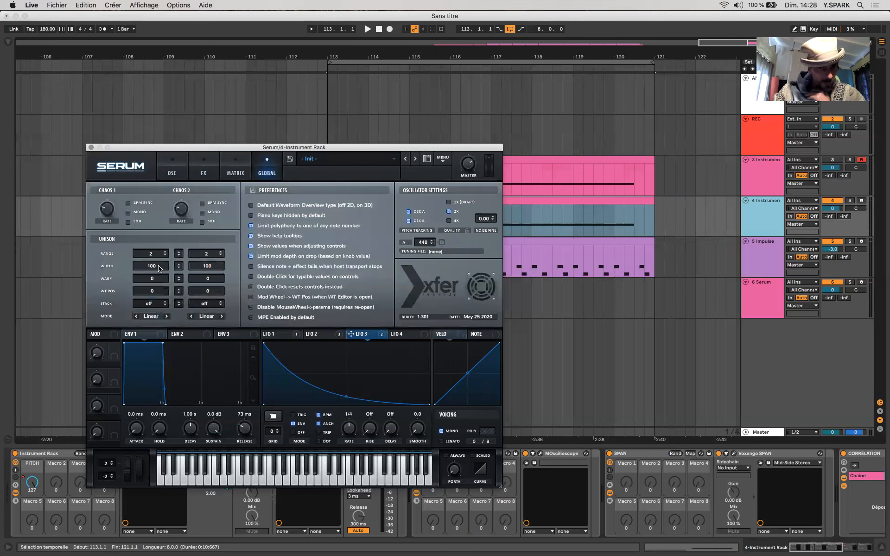
{"action": "left_click_drag", "start_coordinate": [159, 270], "coordinate": [159, 240]}
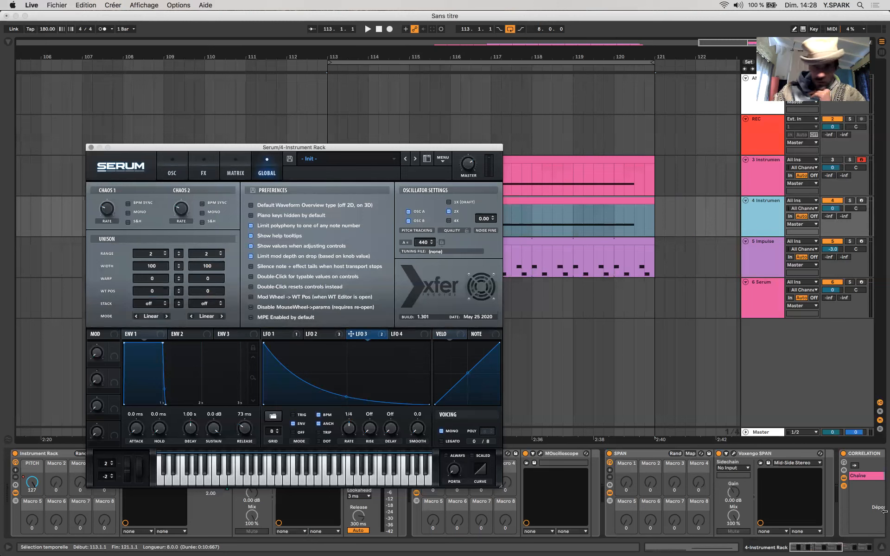
Step: Open the Voxengo SPAN analyser, move it clear of the synth and play the loop to check the spectrum
{"action": "left_click", "coordinate": [733, 454]}
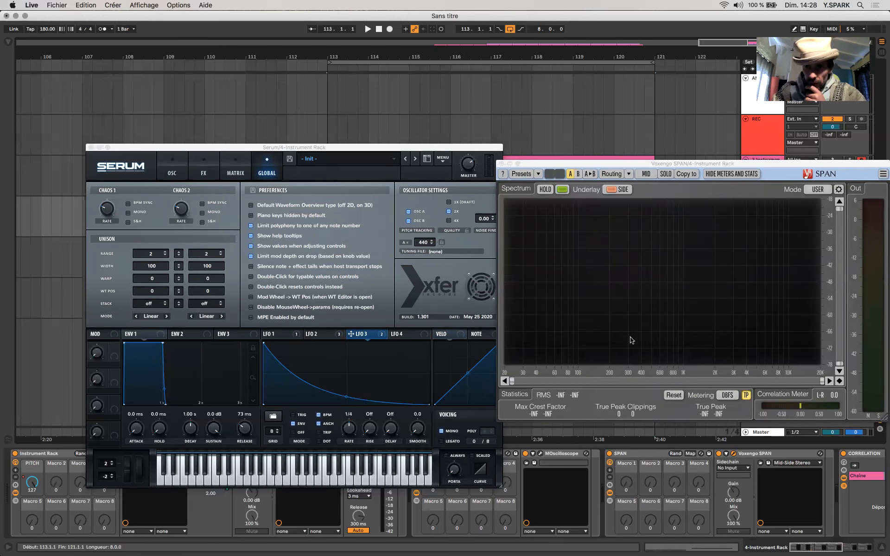
{"action": "left_click_drag", "start_coordinate": [619, 163], "coordinate": [598, 314]}
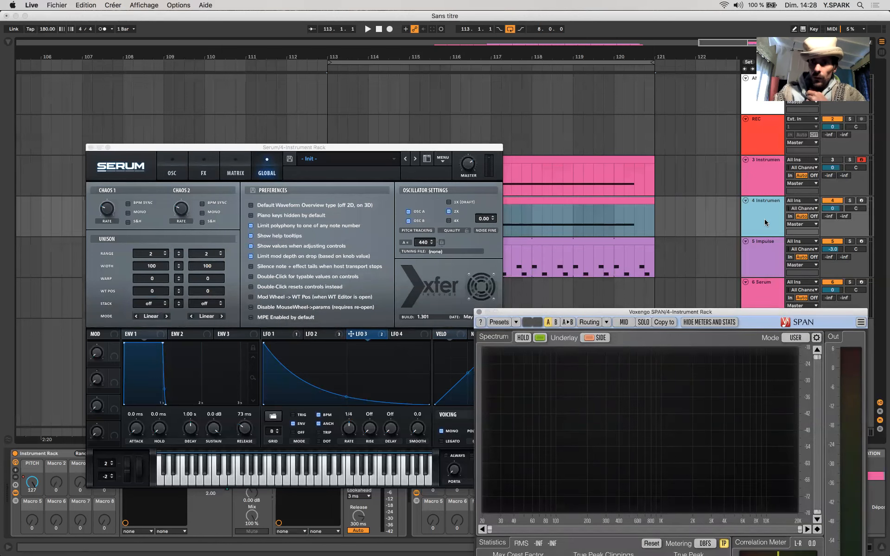
{"action": "key", "text": "space"}
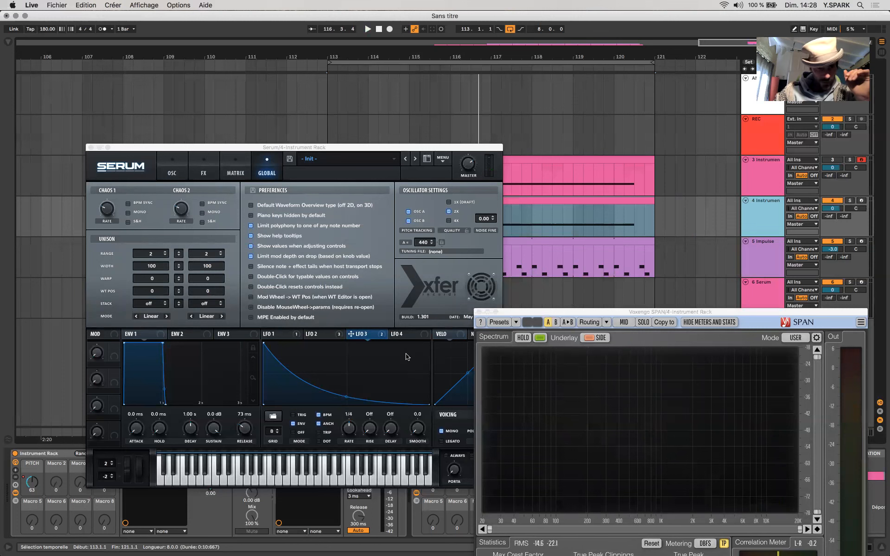
Step: Set OSC A's unison width to 68 and audition the loop, moving the synth window clear of the device chain
{"action": "left_click_drag", "start_coordinate": [158, 268], "coordinate": [165, 308]}
{"action": "key", "text": "space"}
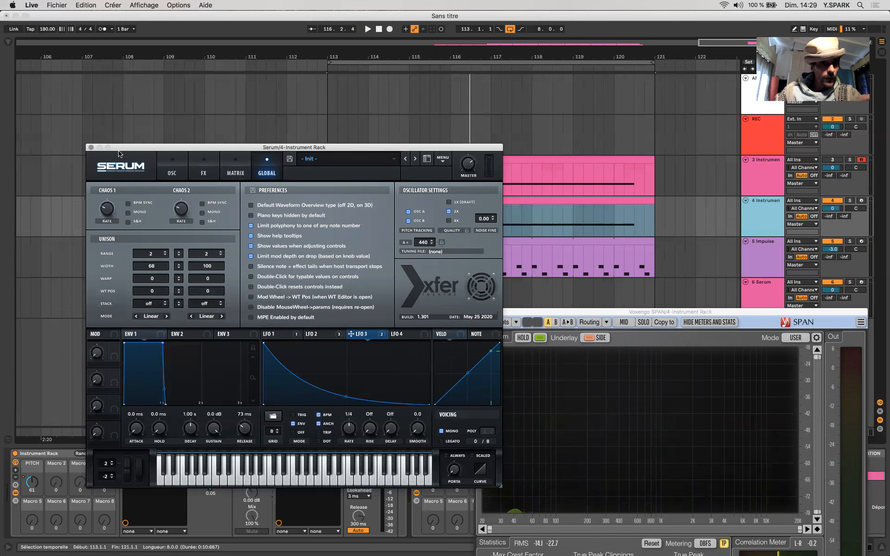
{"action": "left_click_drag", "start_coordinate": [316, 148], "coordinate": [324, 87]}
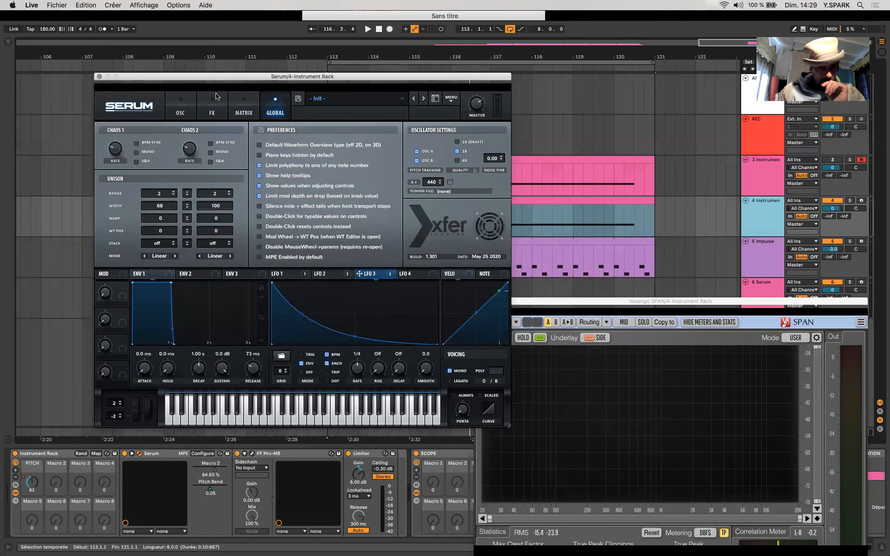
Step: Check the high band's threshold and ratio in FF Pro-MB and fine-tune its range, closing the plug-in windows
{"action": "left_click", "coordinate": [257, 456]}
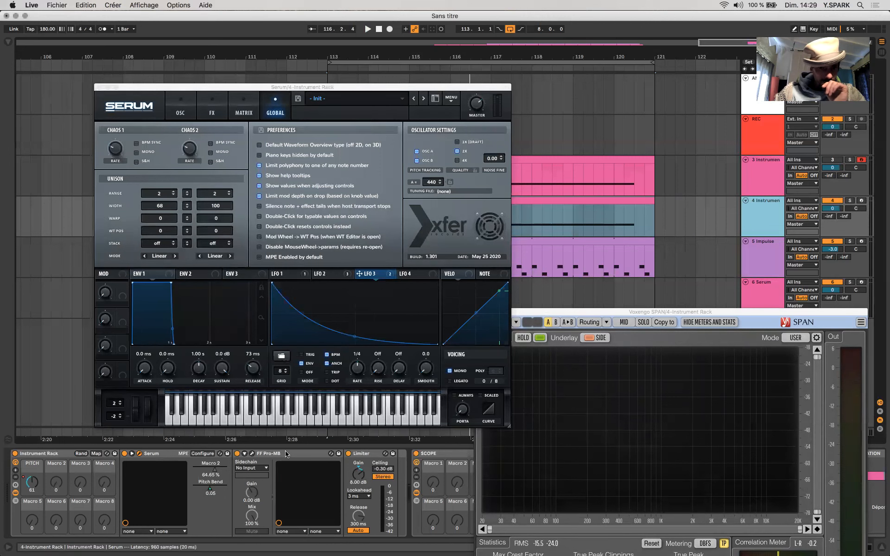
{"action": "left_click", "coordinate": [251, 455]}
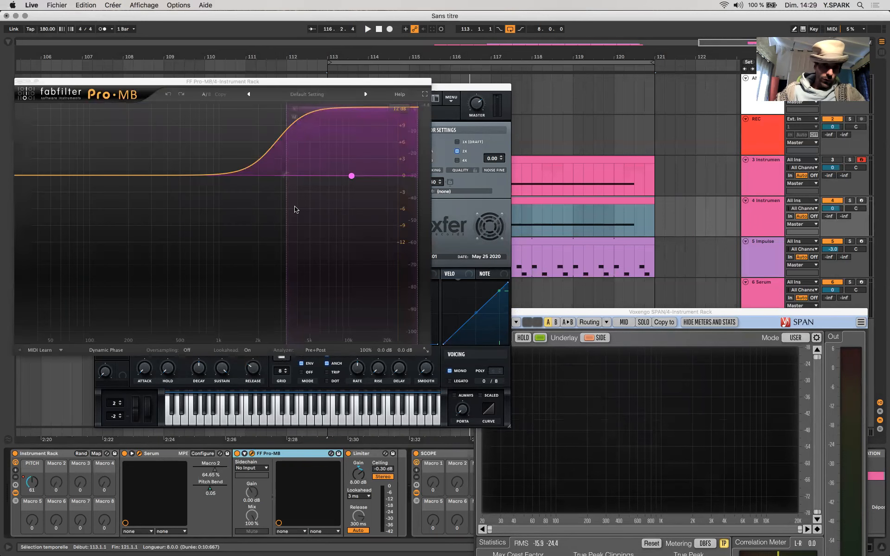
{"action": "left_click", "coordinate": [329, 135]}
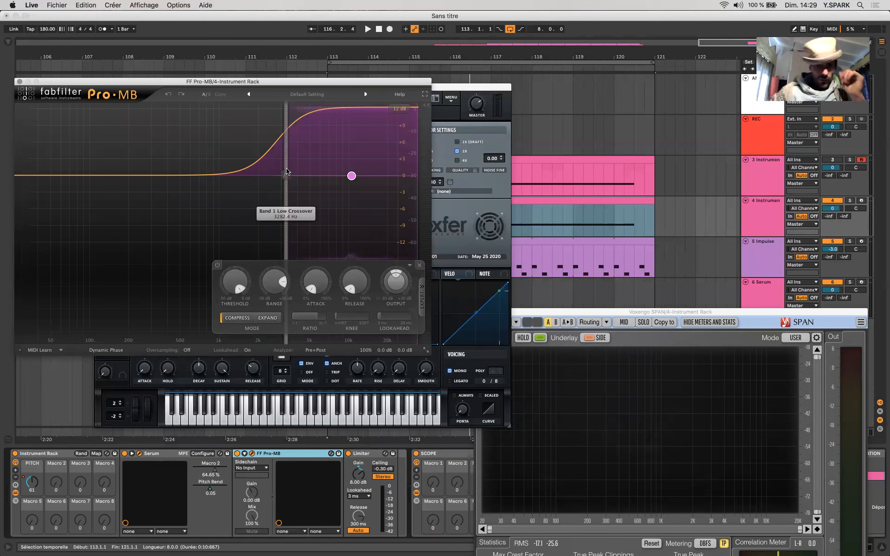
{"action": "left_click_drag", "start_coordinate": [235, 282], "coordinate": [240, 169]}
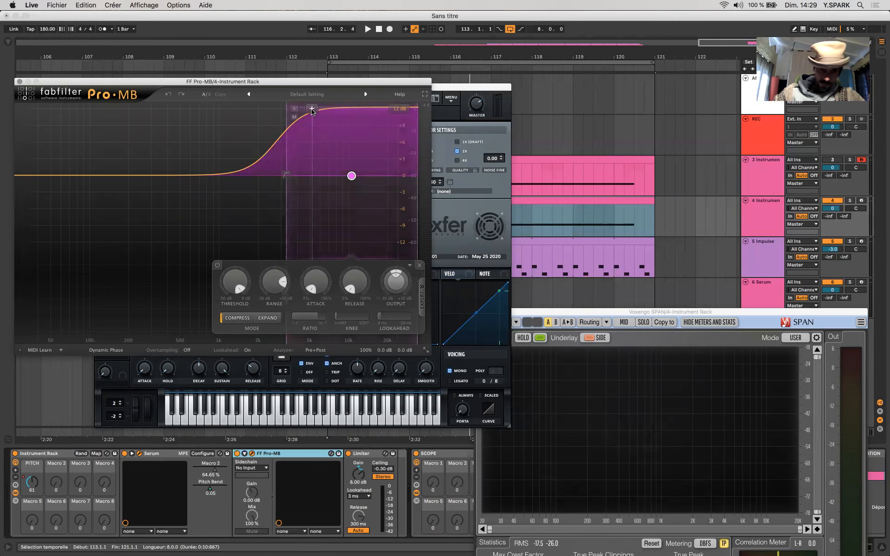
{"action": "left_click_drag", "start_coordinate": [311, 110], "coordinate": [312, 107]}
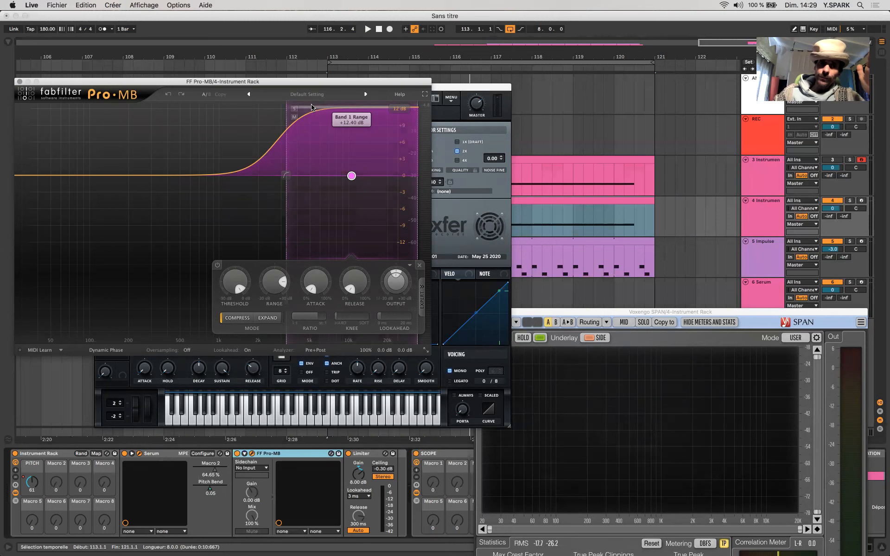
{"action": "mouse_move", "coordinate": [274, 281]}
{"action": "left_mouse_down"}
{"action": "mouse_move", "coordinate": [274, 304]}
{"action": "mouse_move", "coordinate": [279, 278]}
{"action": "mouse_move", "coordinate": [281, 285]}
{"action": "mouse_move", "coordinate": [271, 288]}
{"action": "mouse_move", "coordinate": [266, 274]}
{"action": "mouse_move", "coordinate": [270, 248]}
{"action": "mouse_move", "coordinate": [275, 286]}
{"action": "mouse_move", "coordinate": [275, 278]}
{"action": "left_mouse_up"}
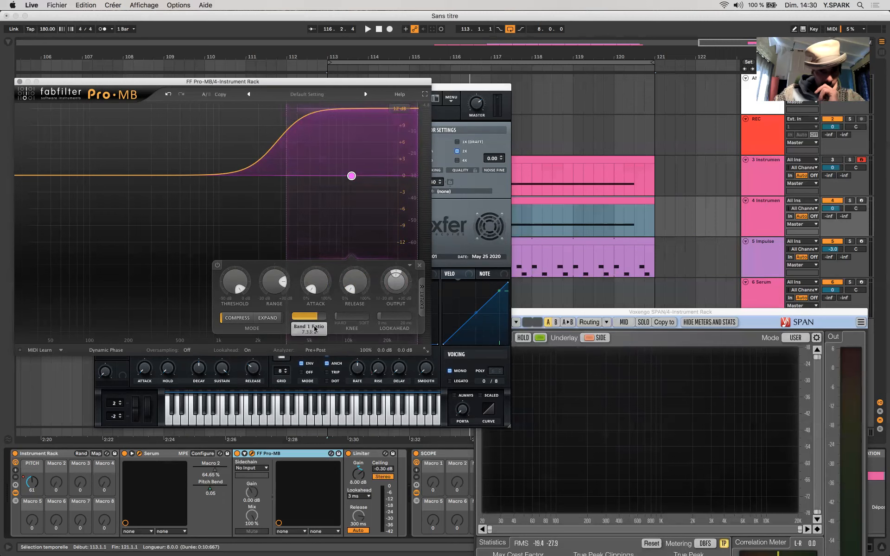
{"action": "left_click_drag", "start_coordinate": [300, 328], "coordinate": [313, 325]}
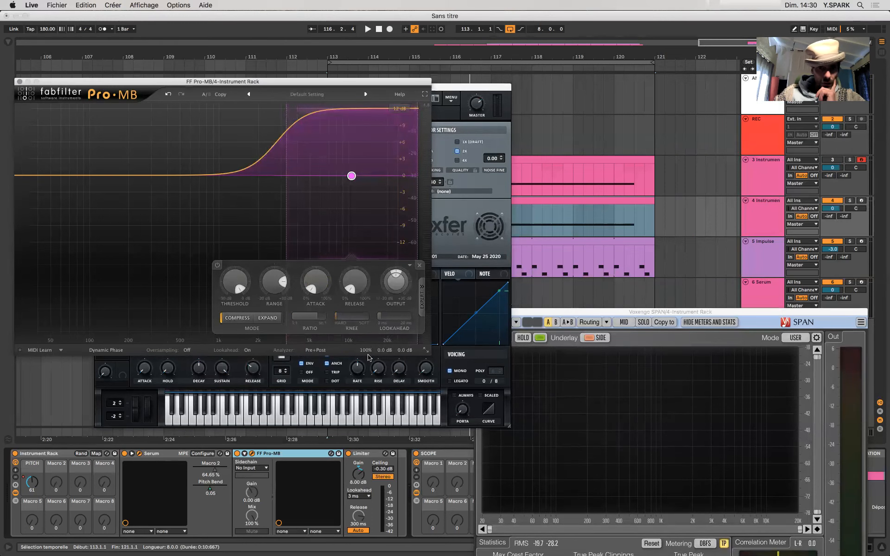
{"action": "mouse_move", "coordinate": [373, 351]}
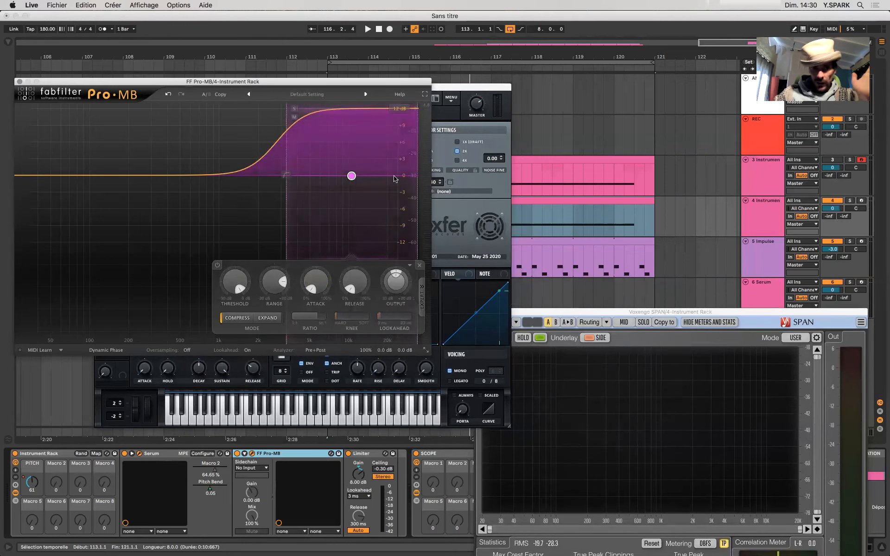
{"action": "left_click", "coordinate": [21, 82]}
{"action": "left_click", "coordinate": [99, 87]}
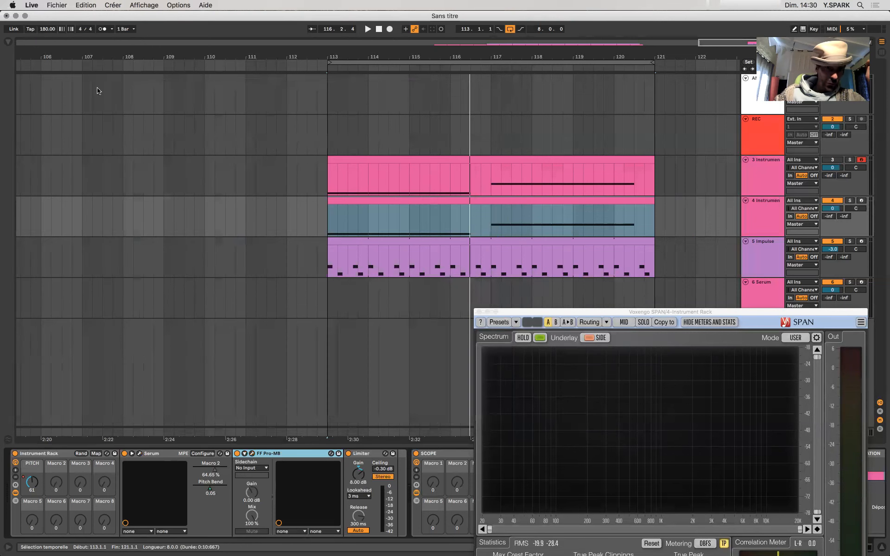
Step: Select the Limiter in the device chain and audition the loop while watching the spectrum in SPAN
{"action": "left_click", "coordinate": [392, 466]}
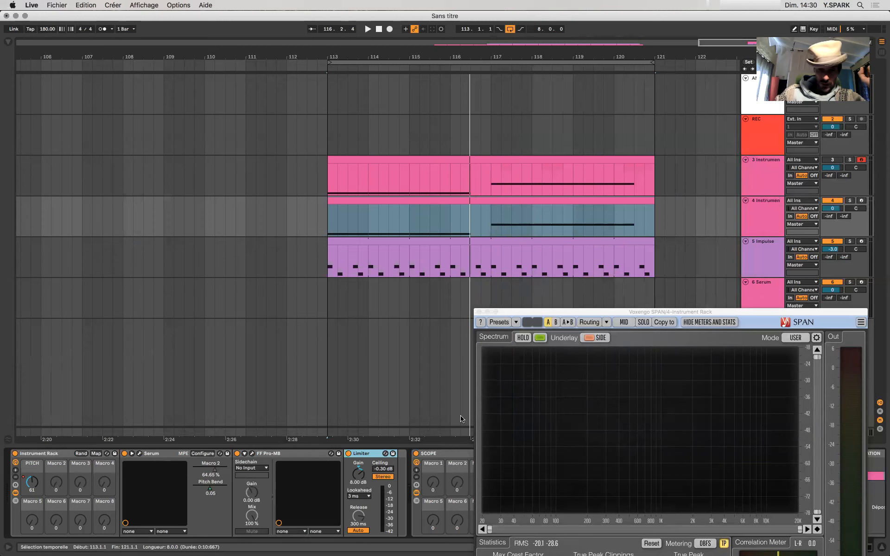
{"action": "key", "text": "space"}
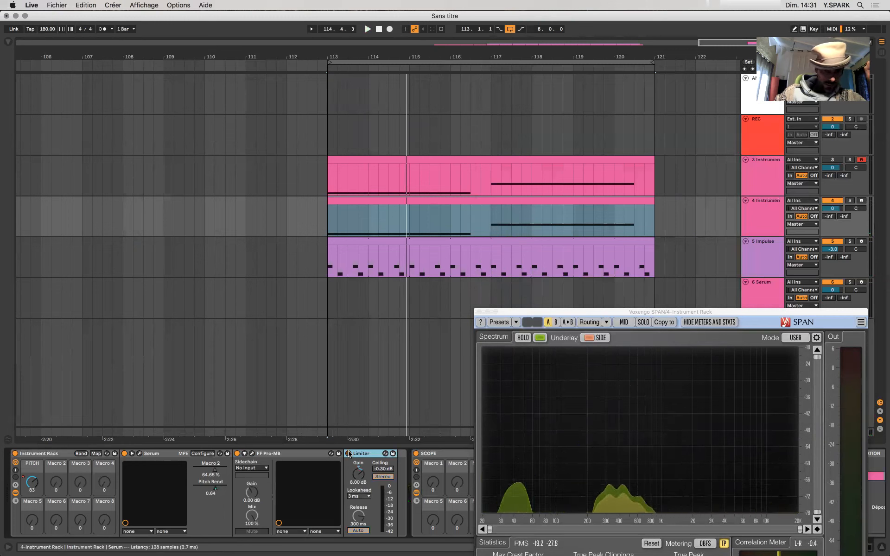
{"action": "key", "text": "space"}
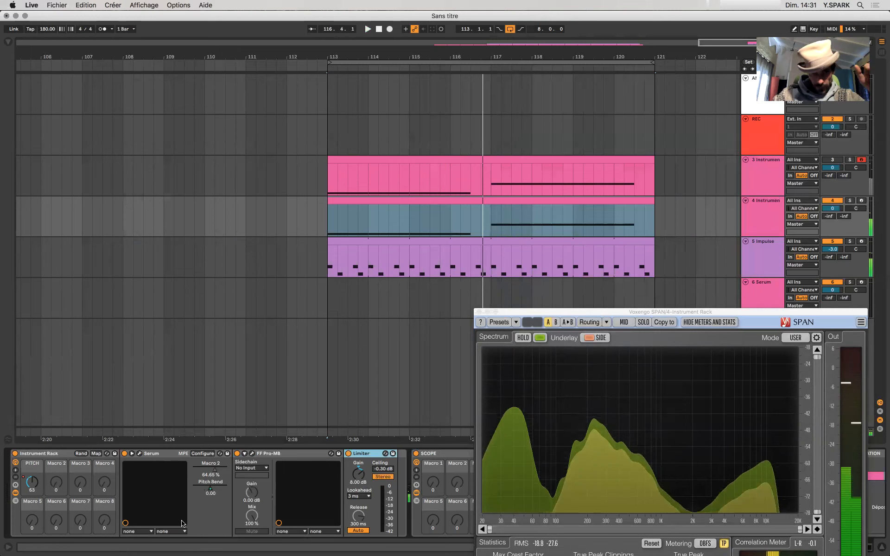
Step: Reopen Serum's oscillator page and play the loop to listen to the noise oscillator's contribution
{"action": "left_click", "coordinate": [140, 454]}
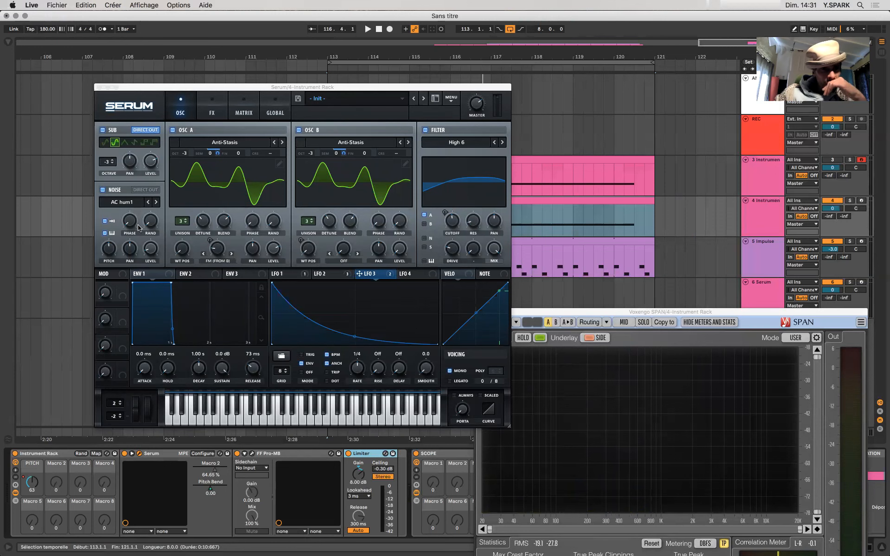
{"action": "key", "text": "space"}
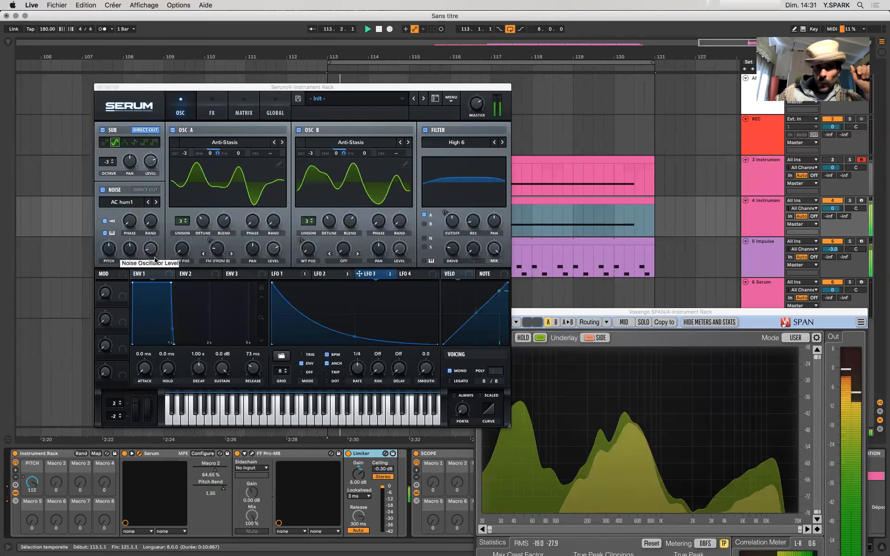
{"action": "mouse_move", "coordinate": [154, 254]}
{"action": "key", "text": "space"}
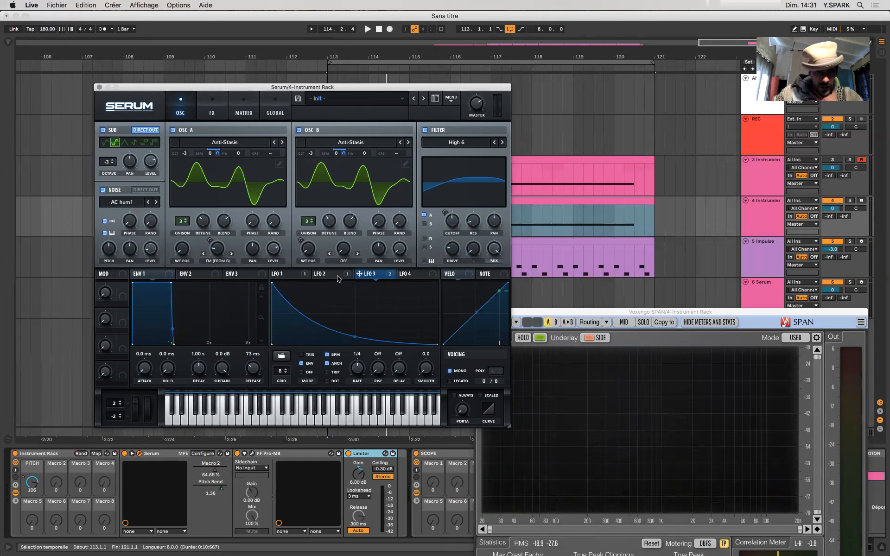
Step: Assign LFO 2 to the noise oscillator's pitch, adjust the modulation depth and audition the loop
{"action": "left_click", "coordinate": [338, 278]}
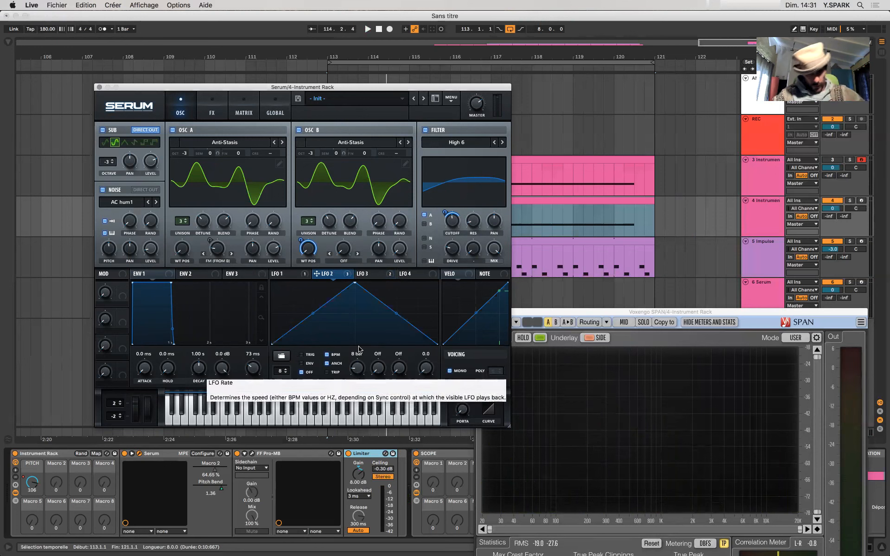
{"action": "left_click_drag", "start_coordinate": [316, 273], "coordinate": [106, 291]}
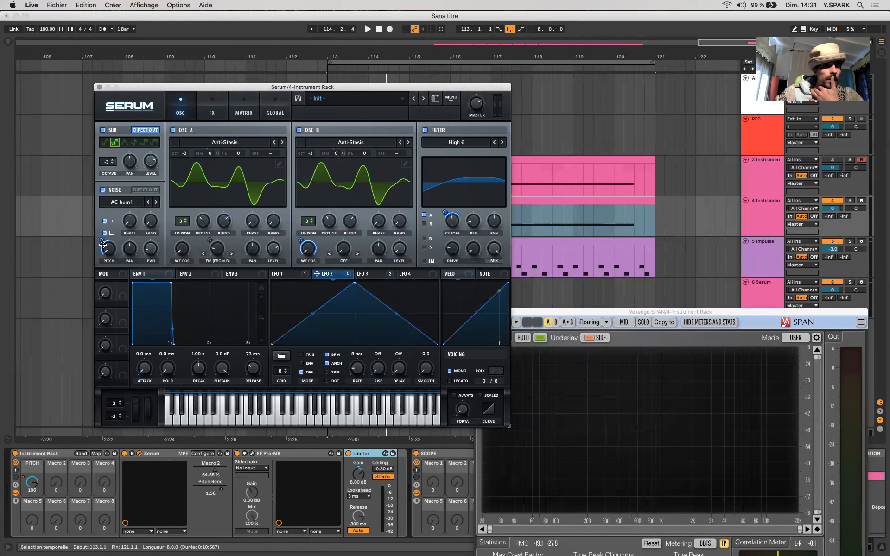
{"action": "left_click_drag", "start_coordinate": [103, 239], "coordinate": [103, 231]}
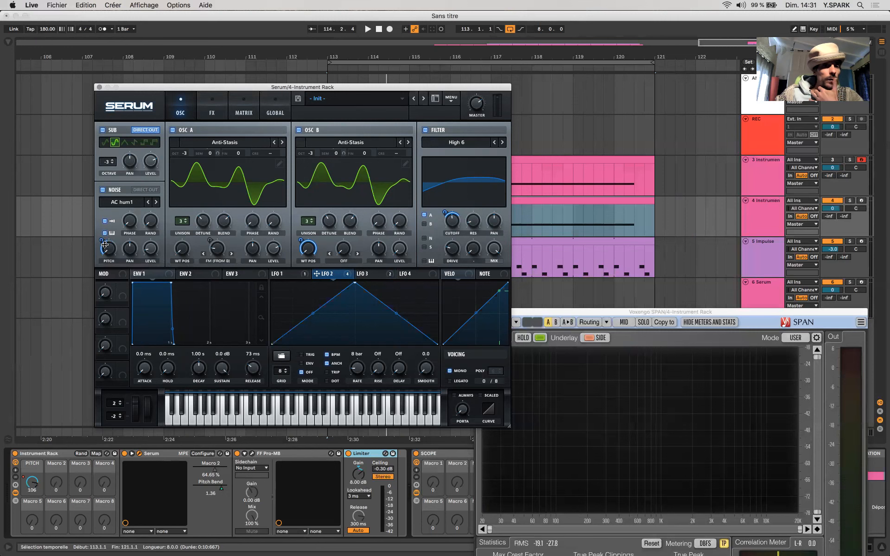
{"action": "key", "text": "space"}
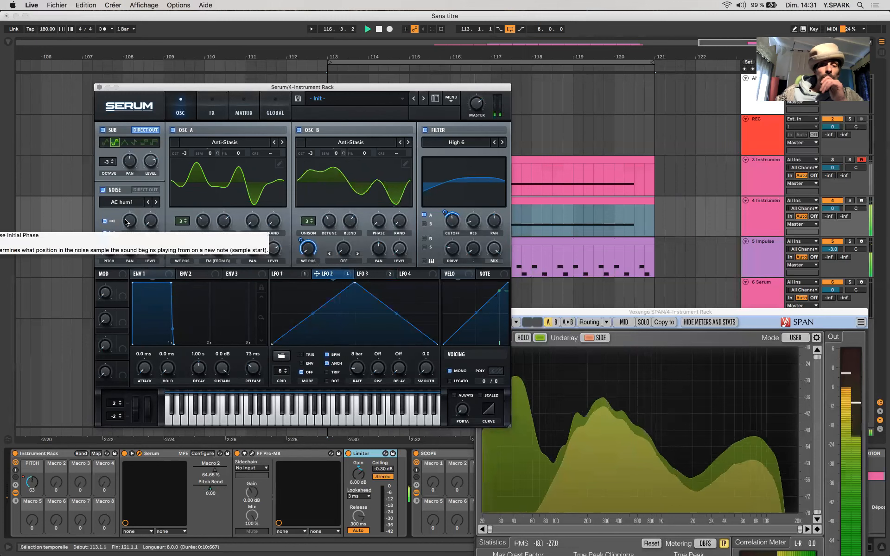
{"action": "key", "text": "space"}
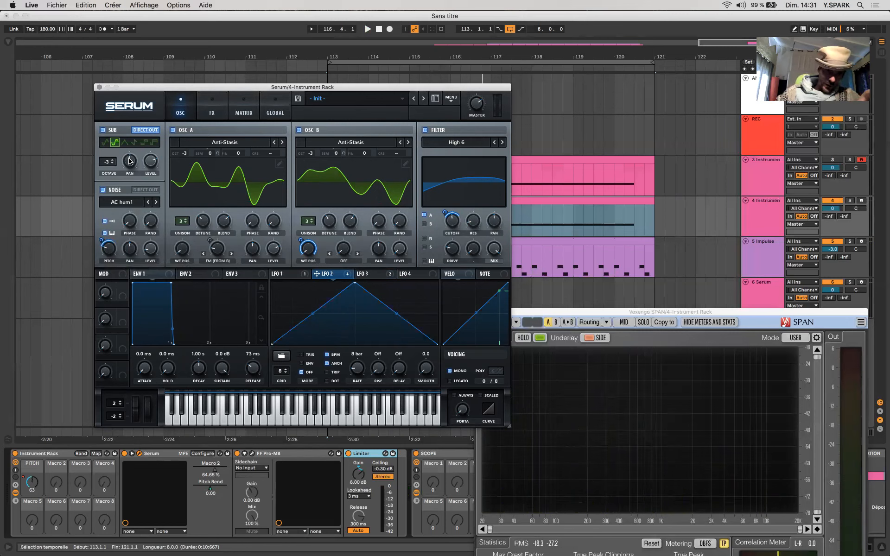
Step: Change the noise oscillator's sample to BrightWhite from the Analog category and audition the loop
{"action": "left_click", "coordinate": [138, 202]}
{"action": "mouse_move", "coordinate": [146, 213]}
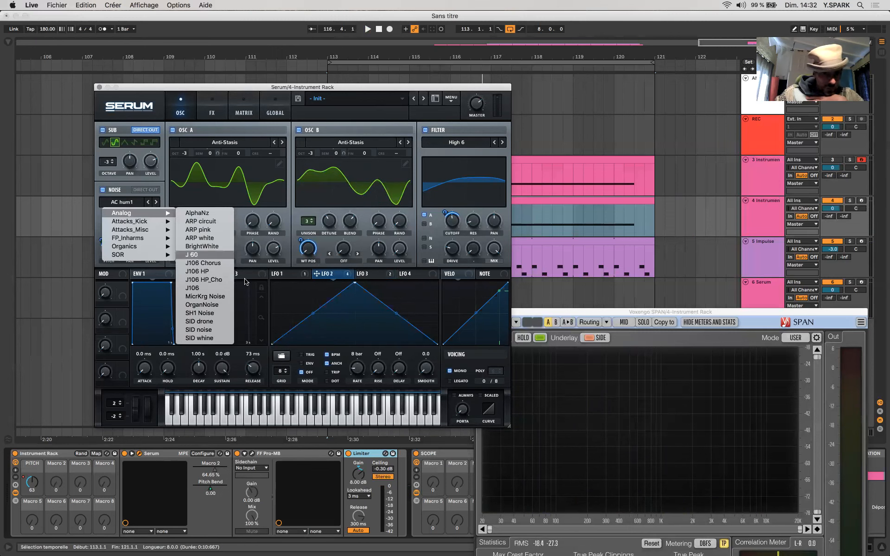
{"action": "left_click", "coordinate": [205, 246]}
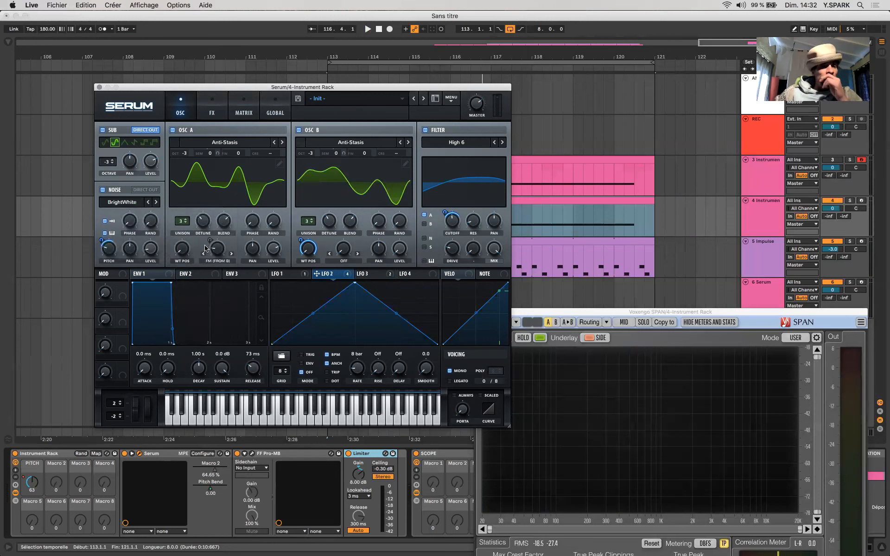
{"action": "key", "text": "space"}
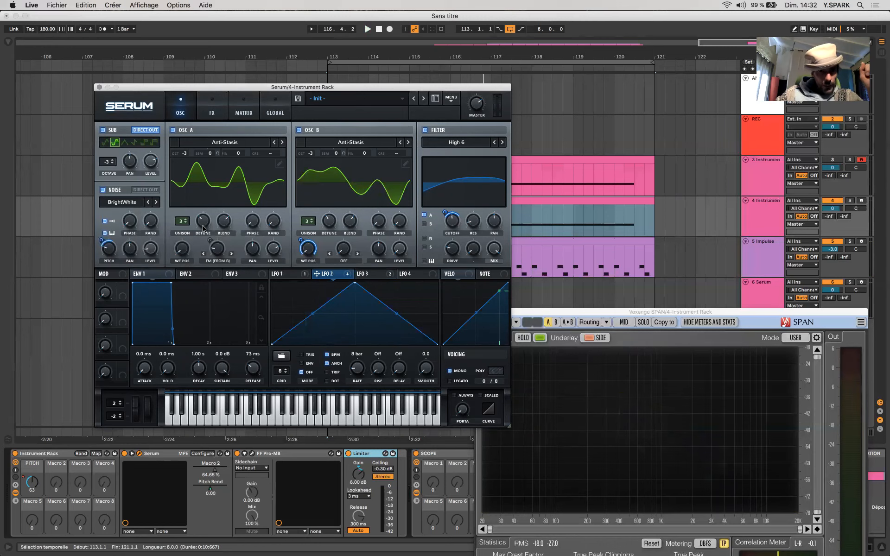
Step: Adjust OSC A's unison detune and fine-tune Serum's master volume while the loop plays
{"action": "key", "text": "space"}
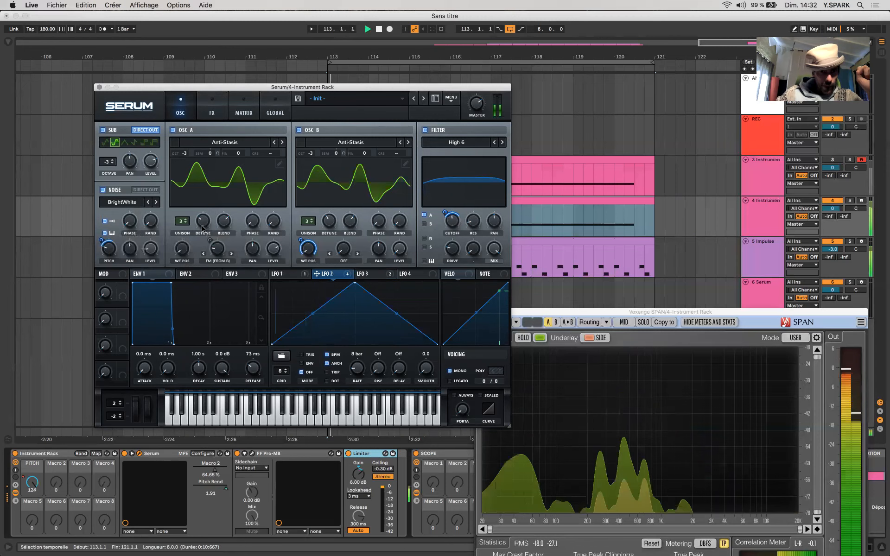
{"action": "left_click_drag", "start_coordinate": [203, 221], "coordinate": [203, 186]}
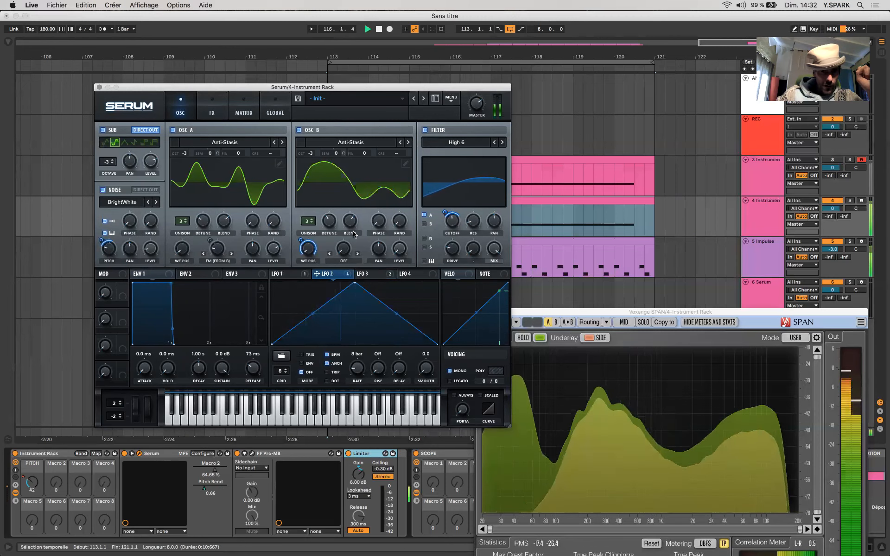
{"action": "mouse_move", "coordinate": [474, 111]}
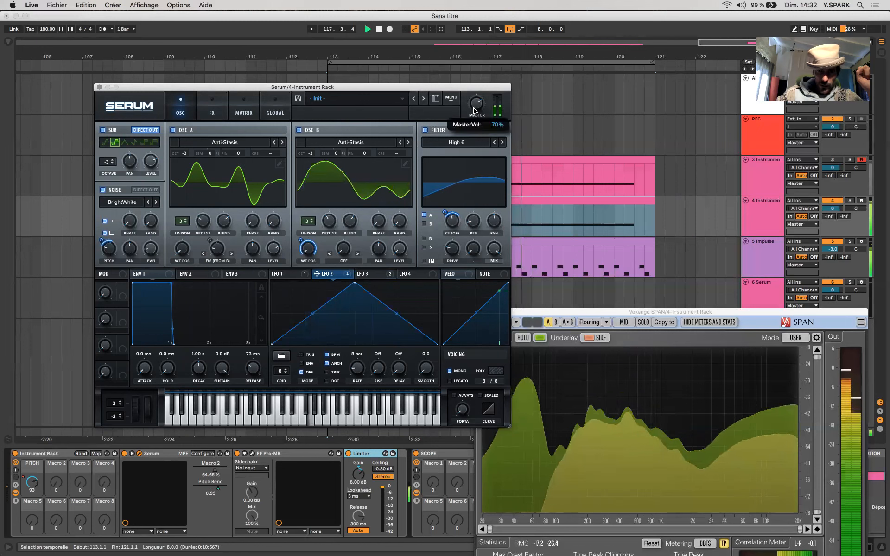
{"action": "left_click_drag", "start_coordinate": [475, 102], "coordinate": [474, 98]}
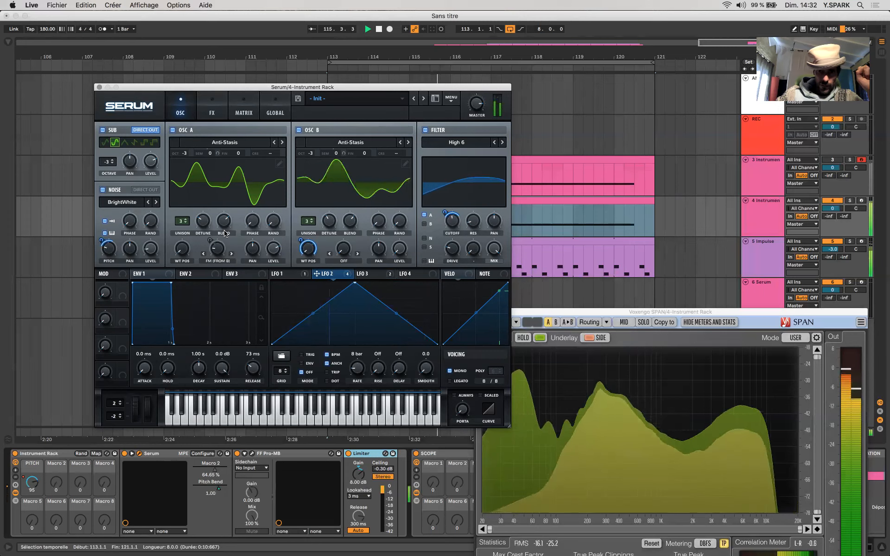
Step: Lower the frequency of the EQ's low band in Serum's effects rack while the loop plays
{"action": "left_click", "coordinate": [214, 114]}
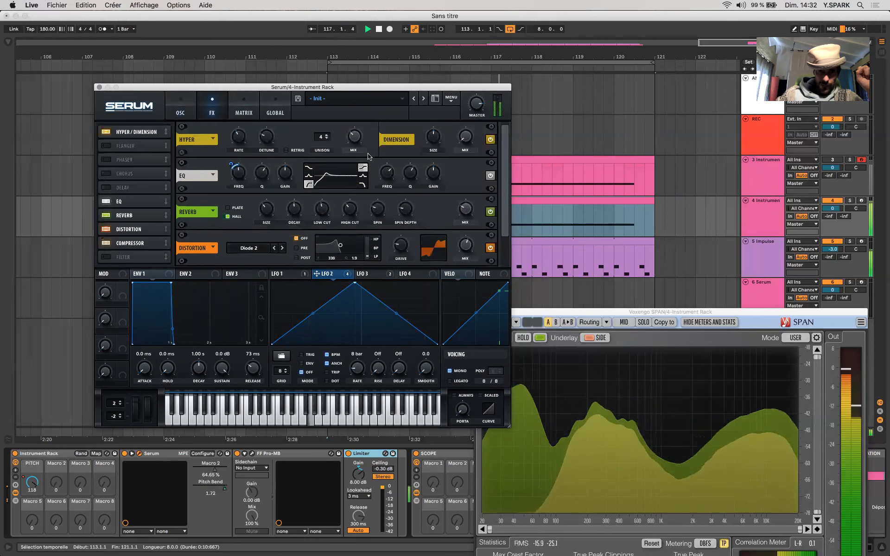
{"action": "mouse_move", "coordinate": [240, 170]}
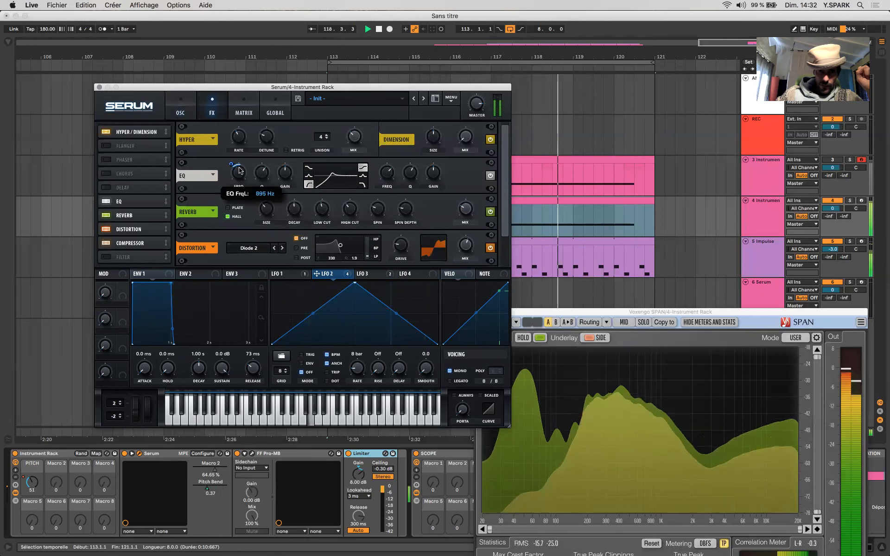
{"action": "left_click_drag", "start_coordinate": [239, 170], "coordinate": [243, 187]}
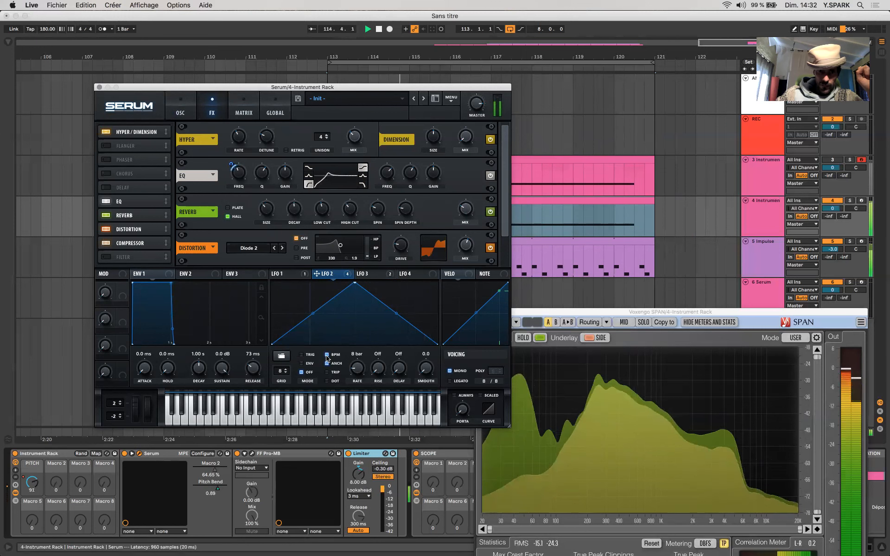
Step: Lower the range of Pro-MB's high-frequency band to about +7.5 dB while the loop plays, and return to Serum
{"action": "left_click", "coordinate": [252, 454]}
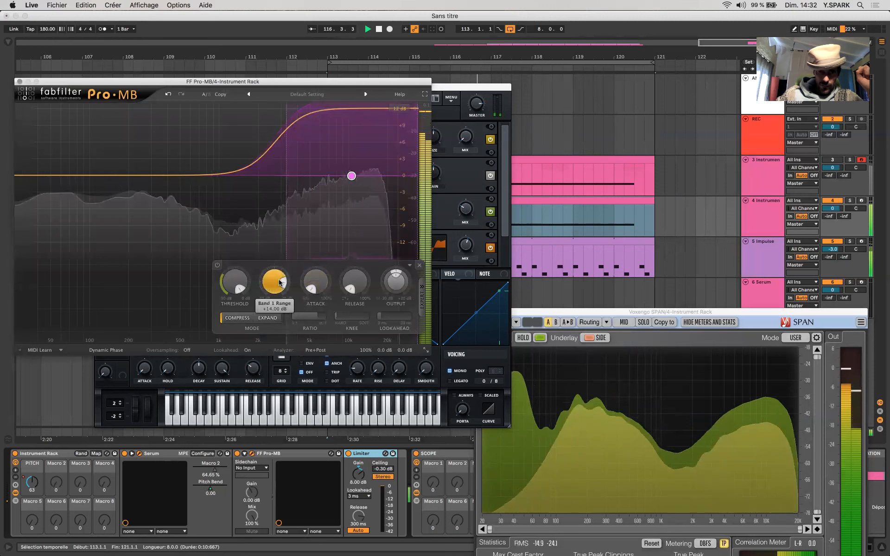
{"action": "left_click_drag", "start_coordinate": [281, 284], "coordinate": [284, 294]}
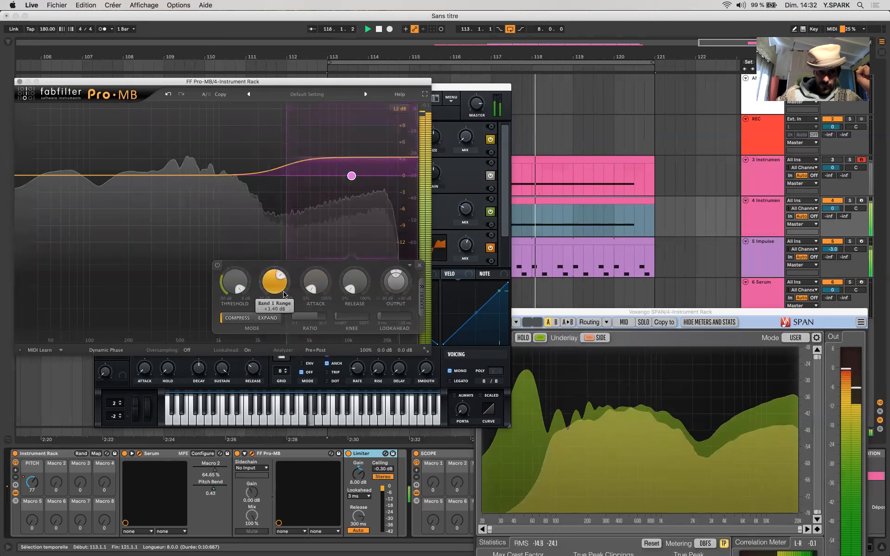
{"action": "scroll", "coordinate": [284, 294], "scroll_direction": "up", "scroll_amount": 5}
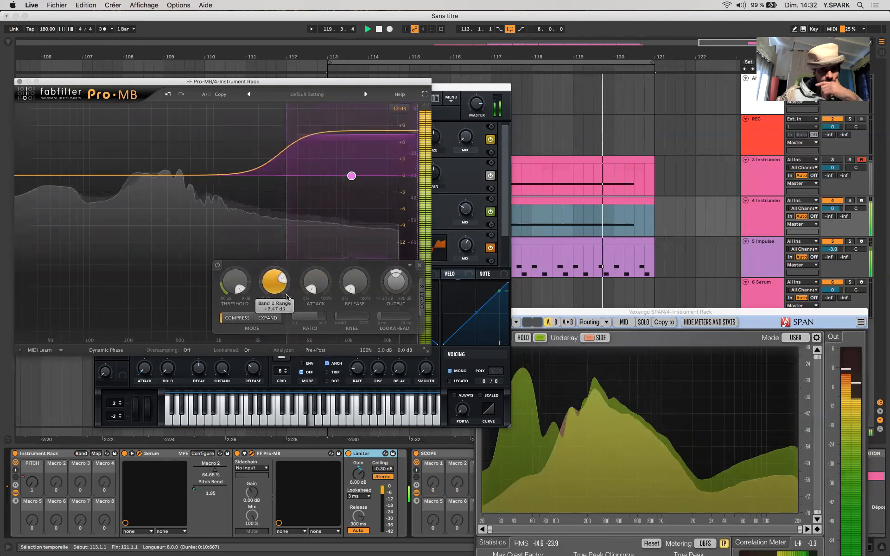
{"action": "left_click", "coordinate": [465, 220]}
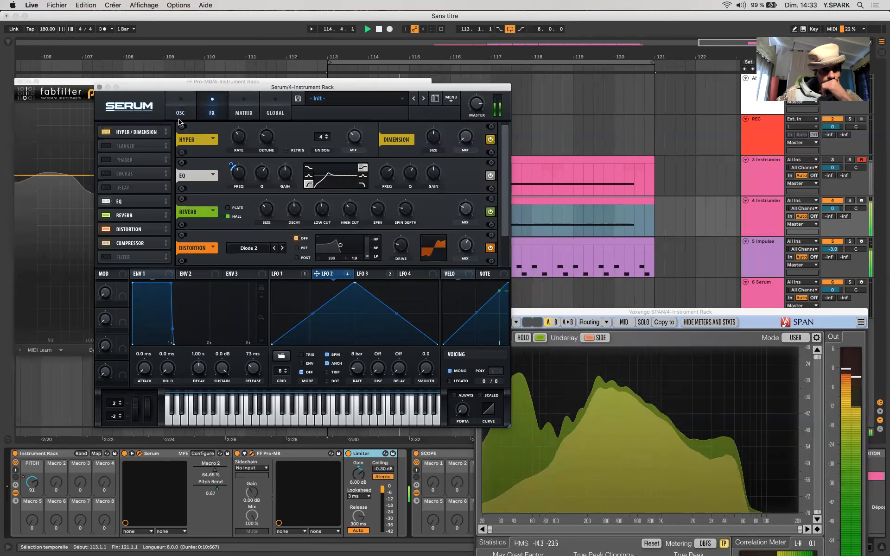
Step: Assign LFO 1 to OSC A's FM (from B) warp amount and adjust the warp level and modulation depth while auditioning
{"action": "left_click", "coordinate": [180, 116]}
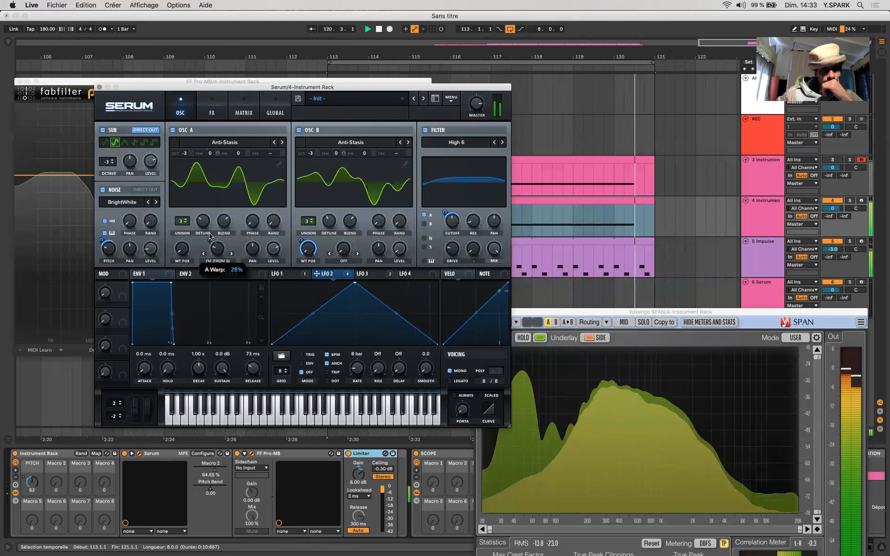
{"action": "right_click", "coordinate": [225, 253]}
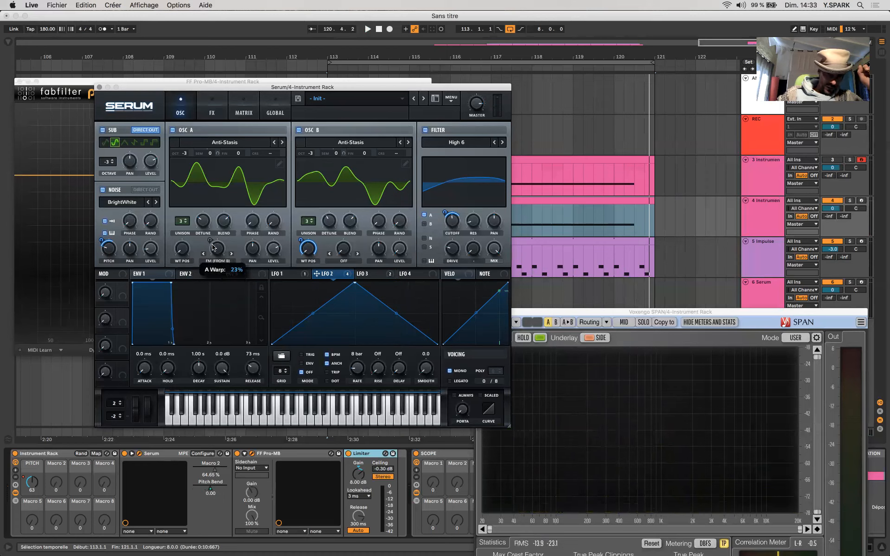
{"action": "left_click", "coordinate": [294, 273]}
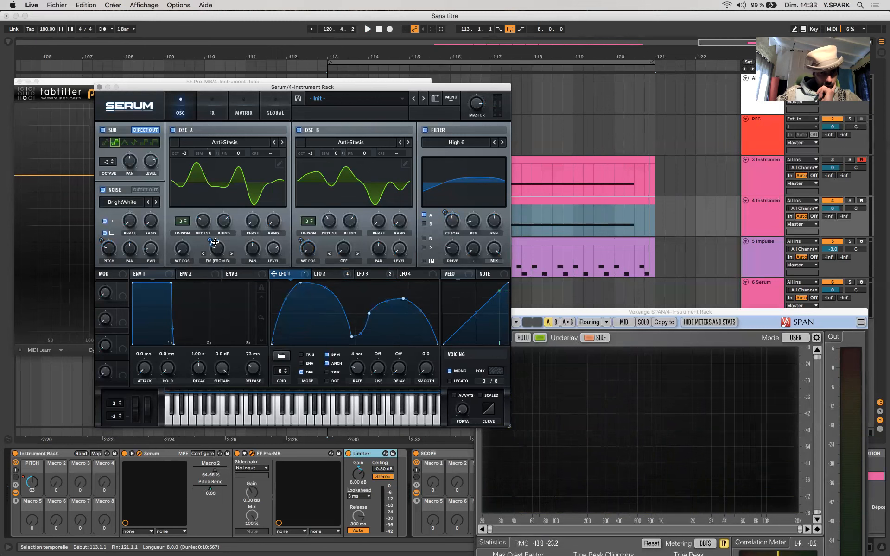
{"action": "mouse_move", "coordinate": [209, 241]}
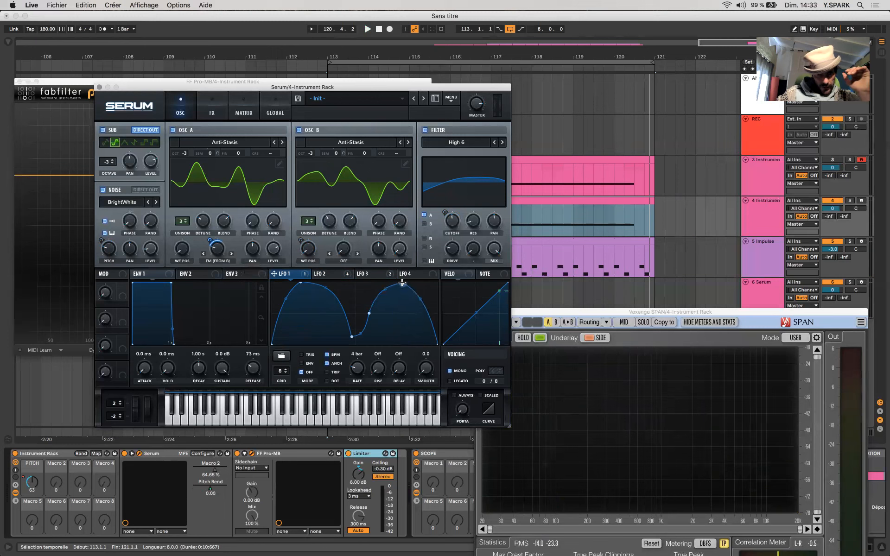
{"action": "left_click_drag", "start_coordinate": [216, 251], "coordinate": [218, 265]}
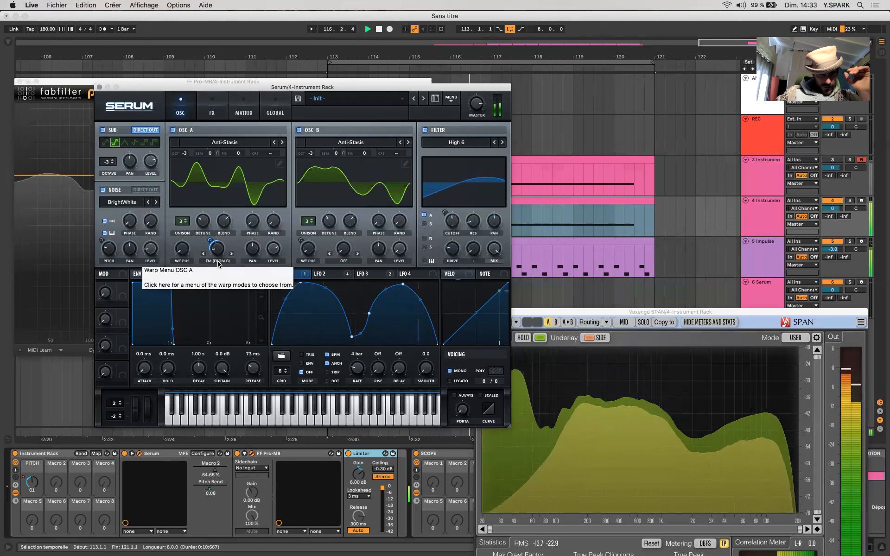
{"action": "right_click", "coordinate": [219, 251]}
{"action": "left_click_drag", "start_coordinate": [219, 252], "coordinate": [217, 241]}
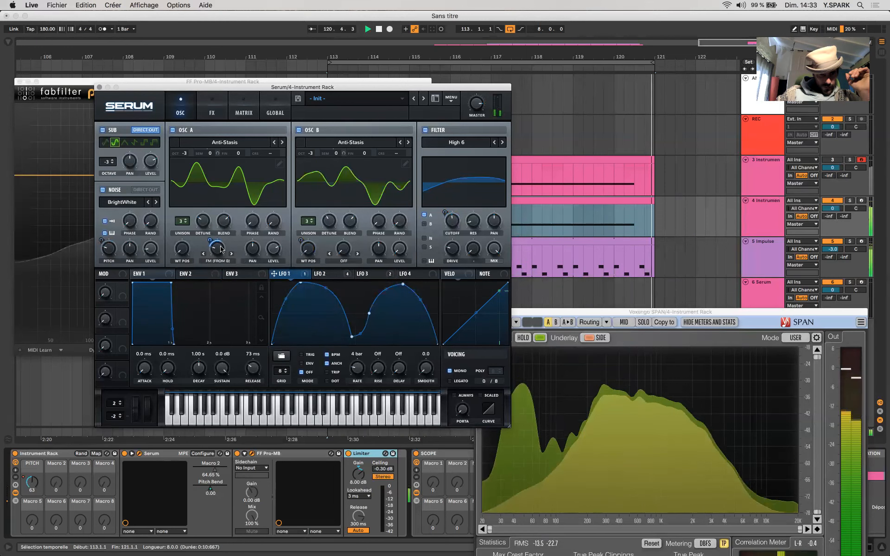
{"action": "mouse_move", "coordinate": [222, 251]}
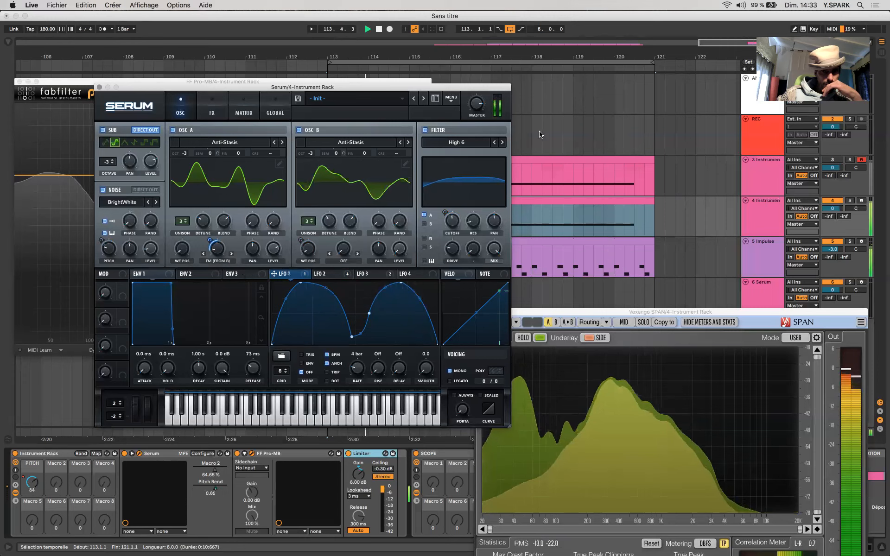
Step: Show LFO 2's modulation targets and adjust the filter's drive to about 40% while the loop plays
{"action": "mouse_move", "coordinate": [453, 220]}
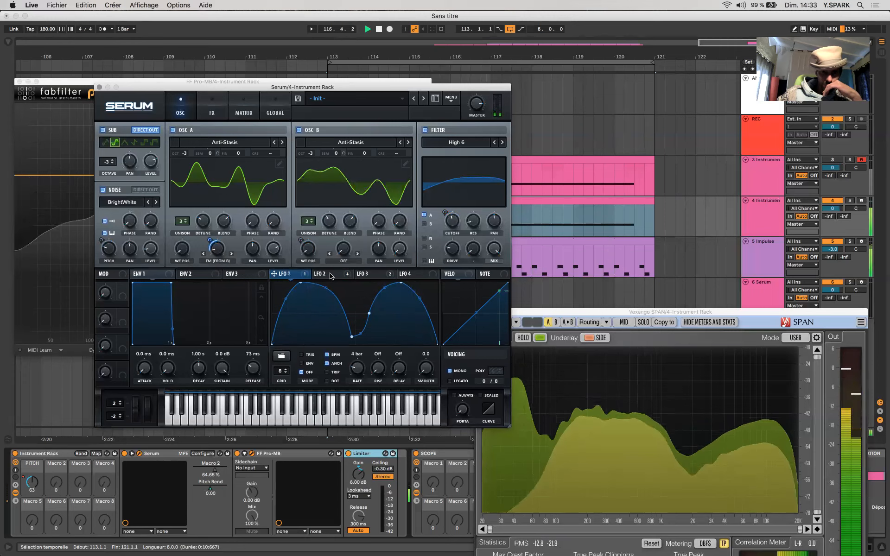
{"action": "left_click", "coordinate": [349, 276]}
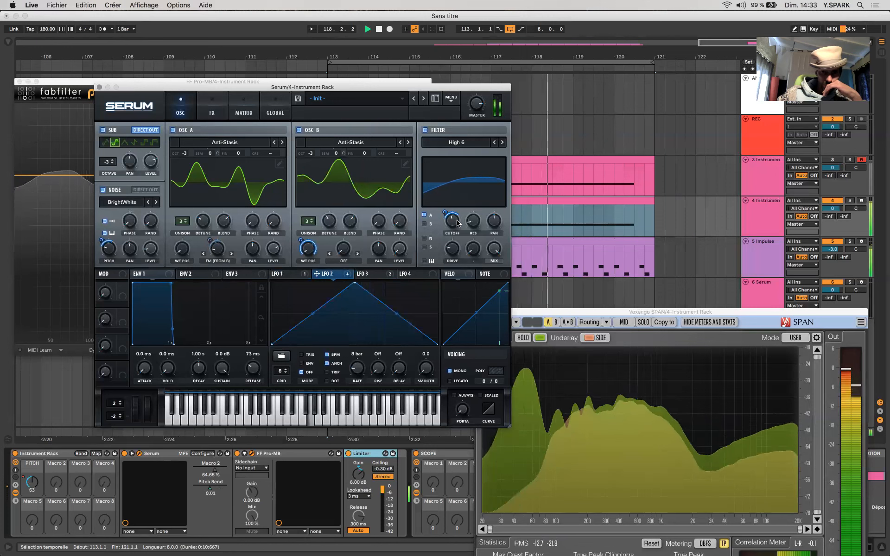
{"action": "mouse_move", "coordinate": [459, 215]}
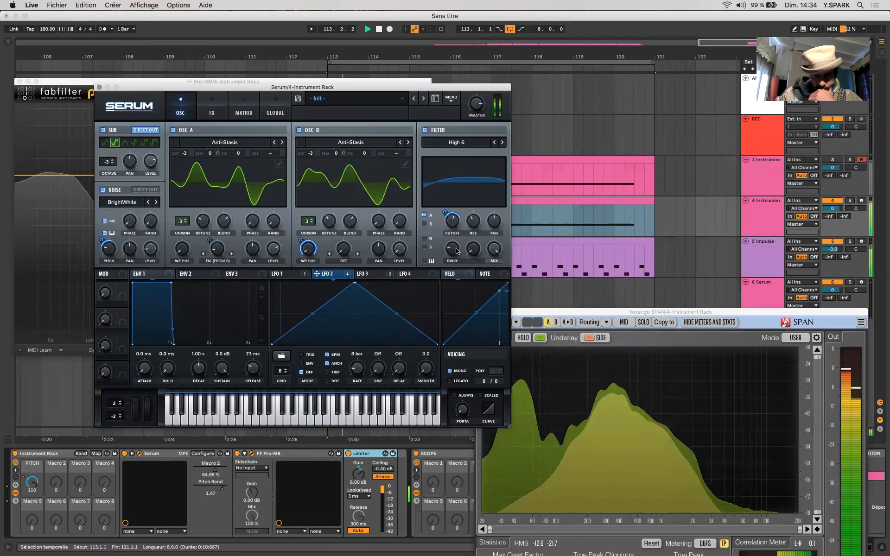
{"action": "left_click_drag", "start_coordinate": [457, 237], "coordinate": [456, 230]}
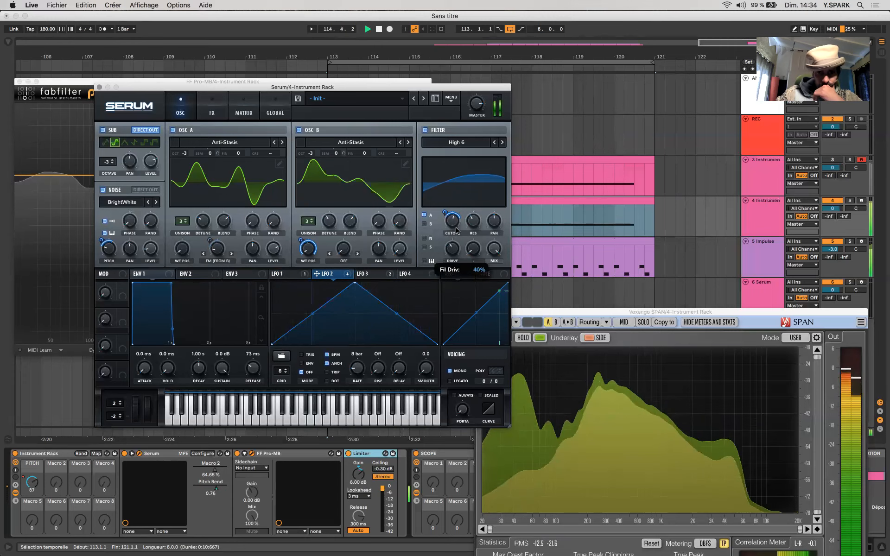
Step: Adjust the reverb's decay and the distortion's drive and mix in Serum's effects rack while the loop plays
{"action": "left_click", "coordinate": [212, 108]}
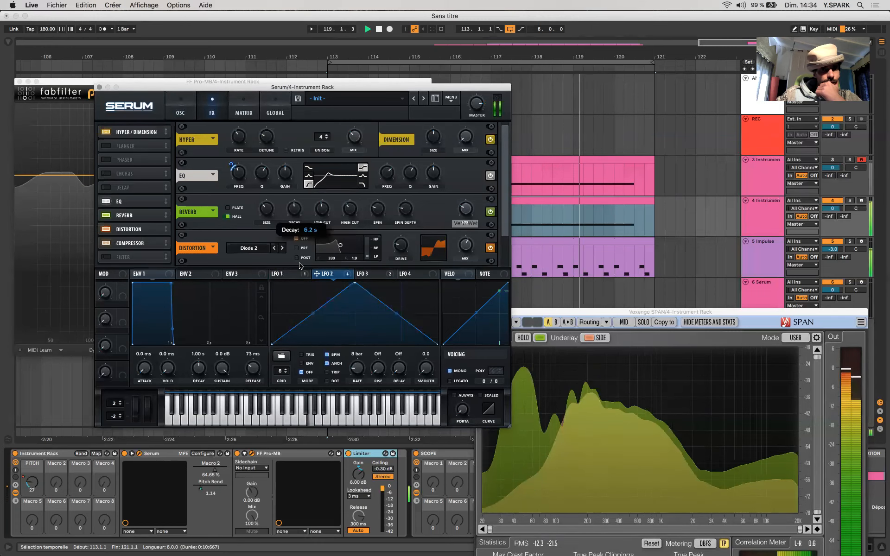
{"action": "left_click_drag", "start_coordinate": [289, 244], "coordinate": [286, 234]}
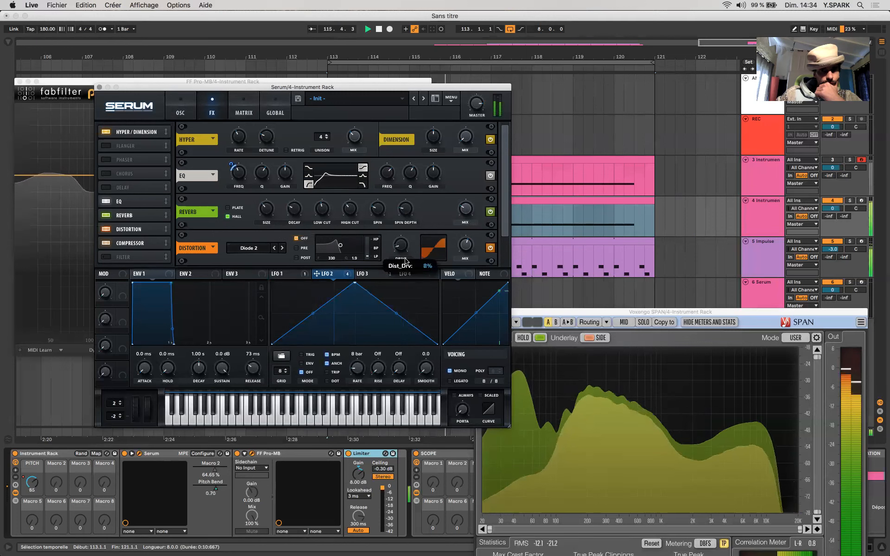
{"action": "left_click_drag", "start_coordinate": [403, 257], "coordinate": [392, 227]}
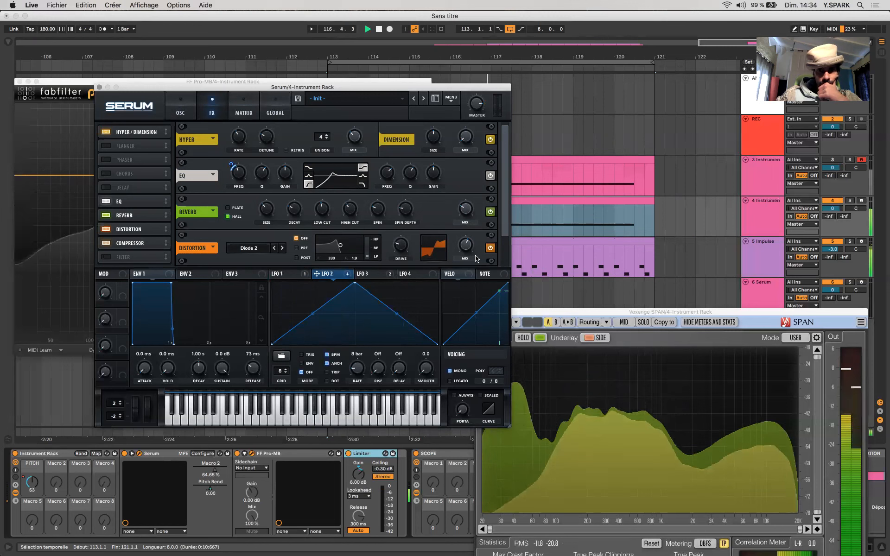
{"action": "left_click_drag", "start_coordinate": [467, 247], "coordinate": [467, 242]}
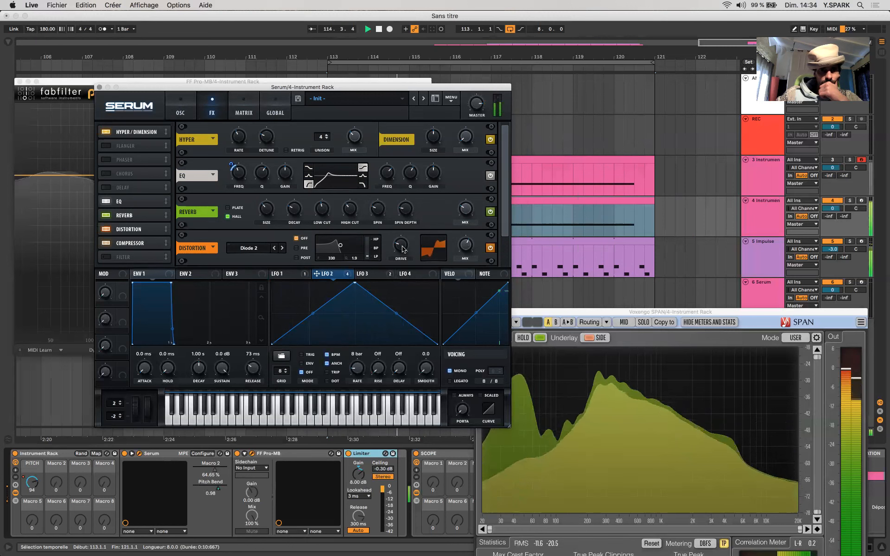
{"action": "left_click_drag", "start_coordinate": [402, 250], "coordinate": [402, 251]}
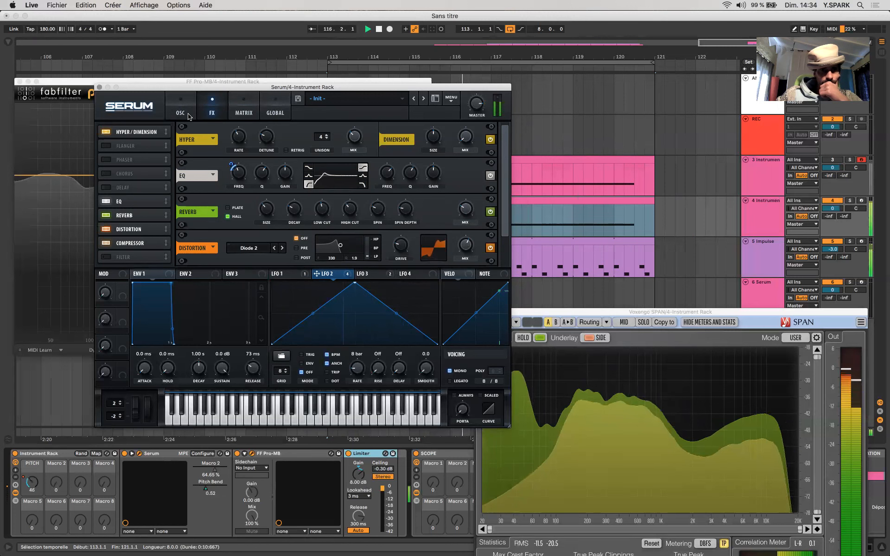
Step: Reshape LFO 1 by moving its first peak further along the cycle and bending the rising curve, and check its warp modulation depth
{"action": "left_click", "coordinate": [183, 111]}
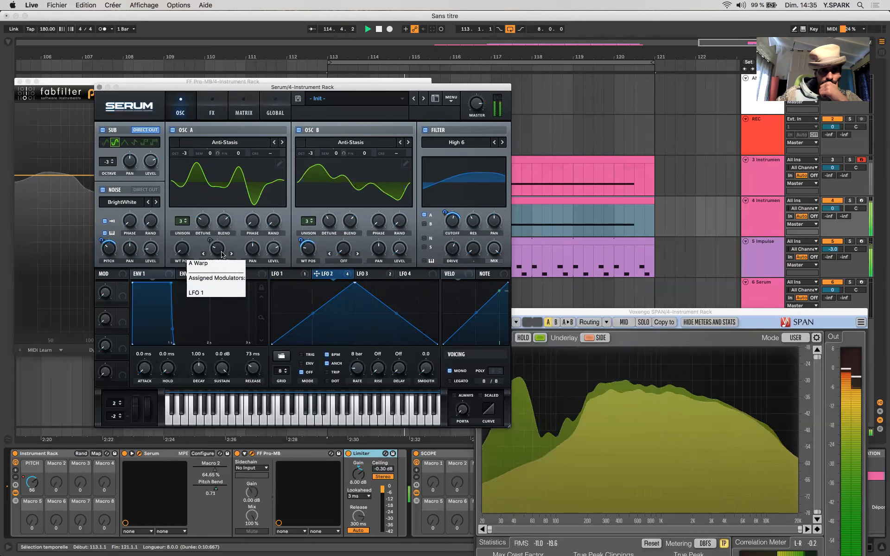
{"action": "left_click", "coordinate": [284, 275]}
{"action": "left_click_drag", "start_coordinate": [287, 311], "coordinate": [309, 281]}
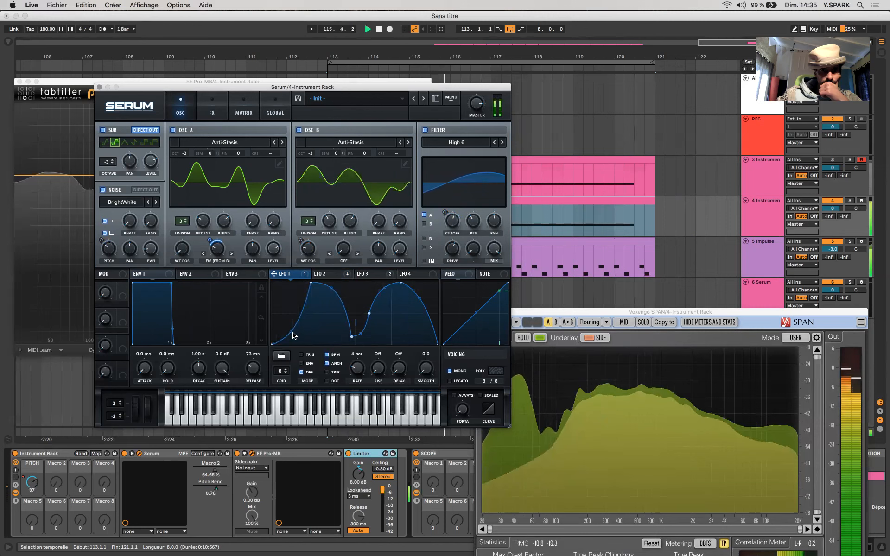
{"action": "left_click_drag", "start_coordinate": [290, 333], "coordinate": [290, 320]}
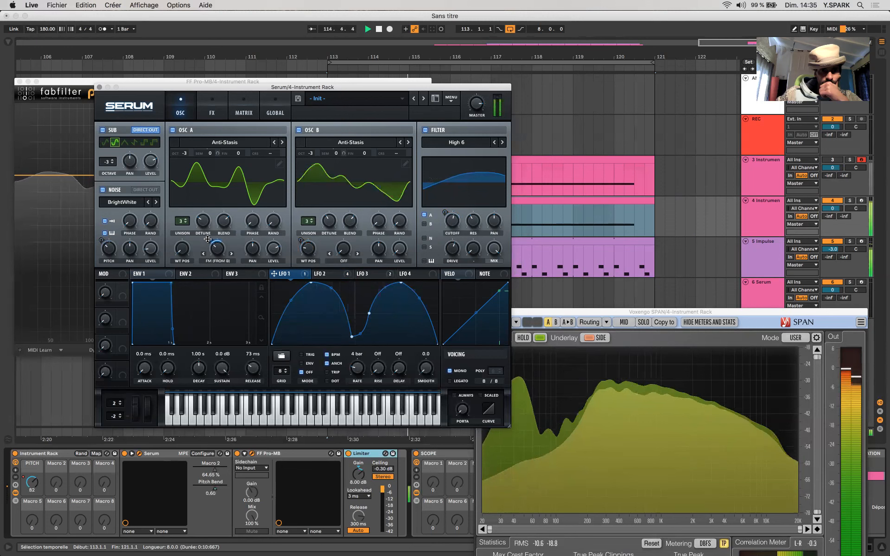
{"action": "right_click", "coordinate": [207, 240]}
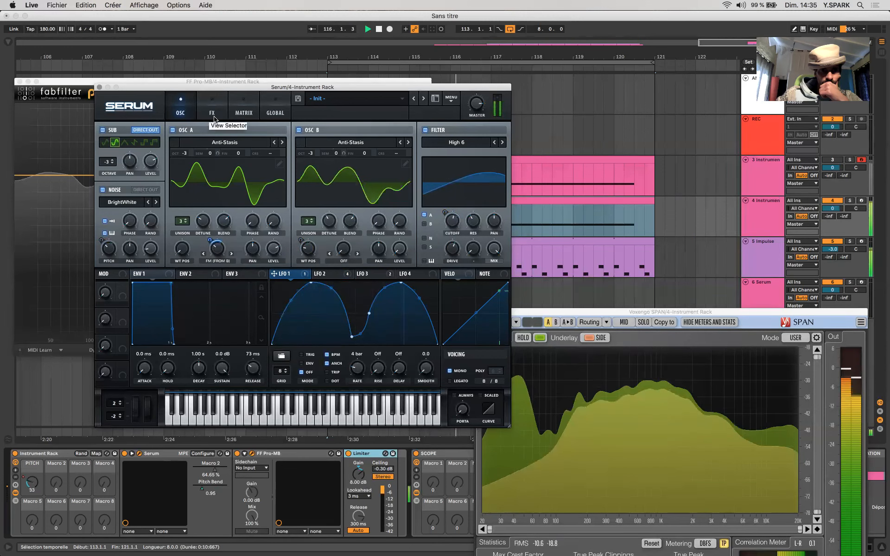
Step: Restart the loop and sweep the Diode 2 distortion's drive down and up to find a suitable amount
{"action": "left_click", "coordinate": [212, 113]}
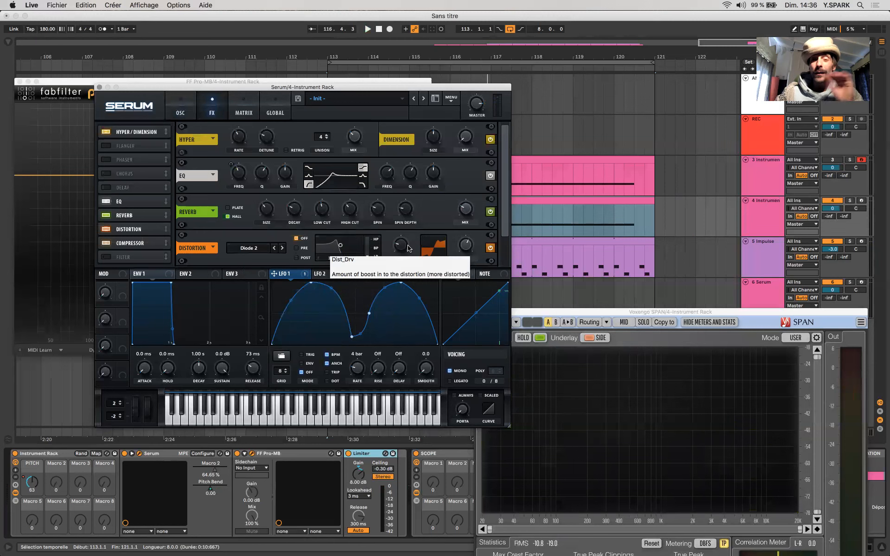
{"action": "key", "text": "space"}
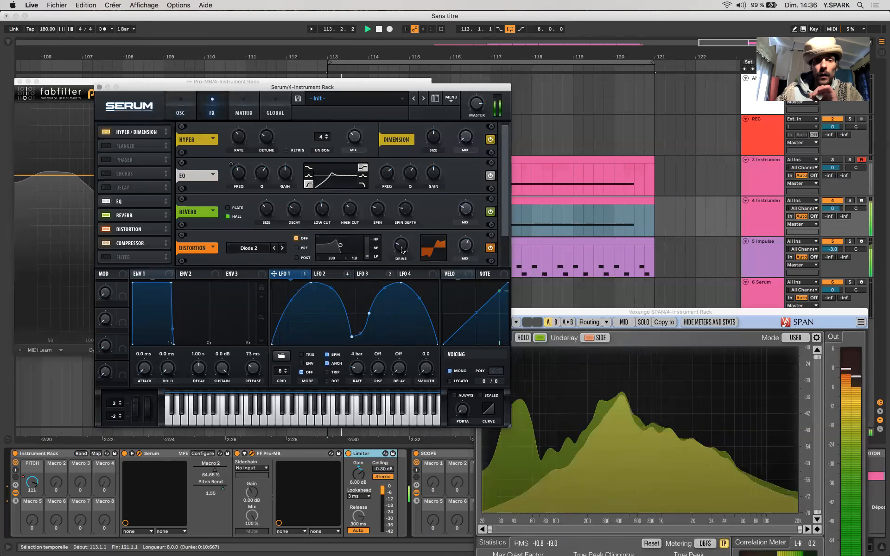
{"action": "left_click", "coordinate": [402, 251]}
{"action": "mouse_move", "coordinate": [402, 251]}
{"action": "left_mouse_down"}
{"action": "mouse_move", "coordinate": [405, 265]}
{"action": "mouse_move", "coordinate": [402, 244]}
{"action": "left_mouse_up"}
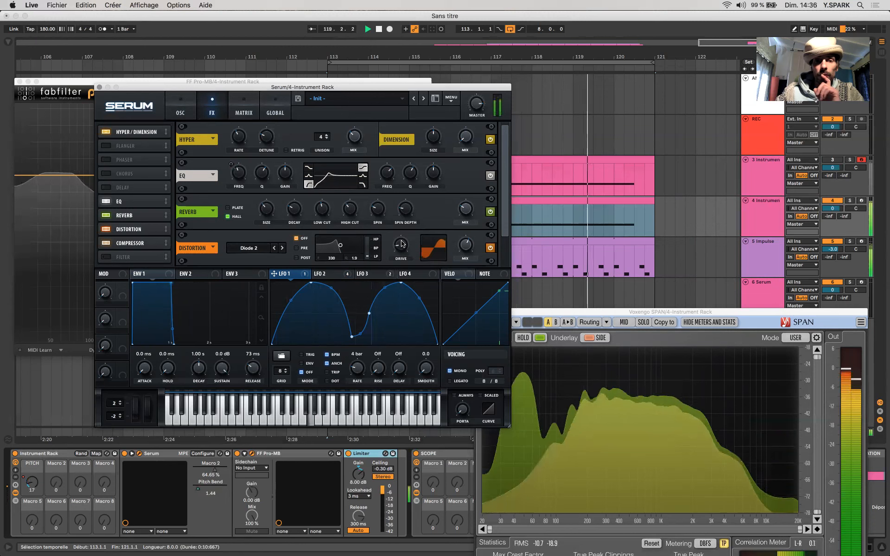
{"action": "left_click_drag", "start_coordinate": [401, 245], "coordinate": [404, 257]}
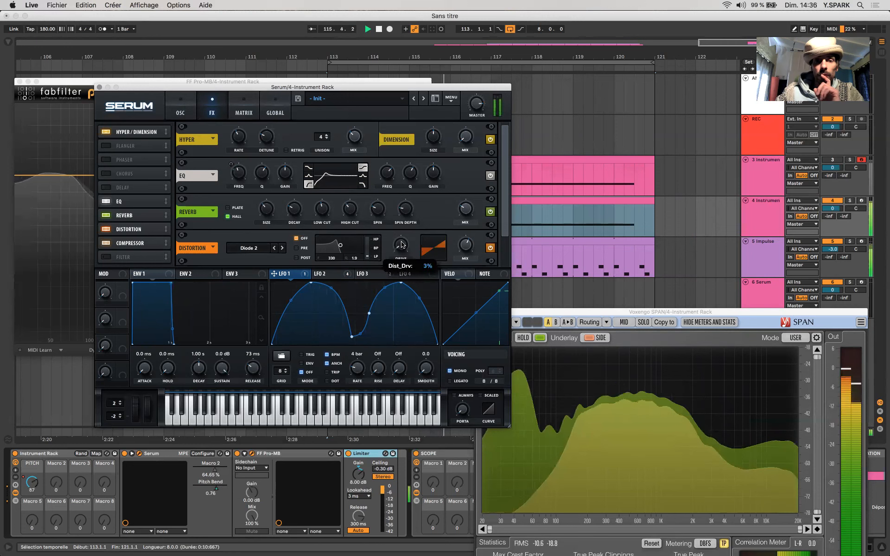
{"action": "left_click_drag", "start_coordinate": [402, 244], "coordinate": [398, 232]}
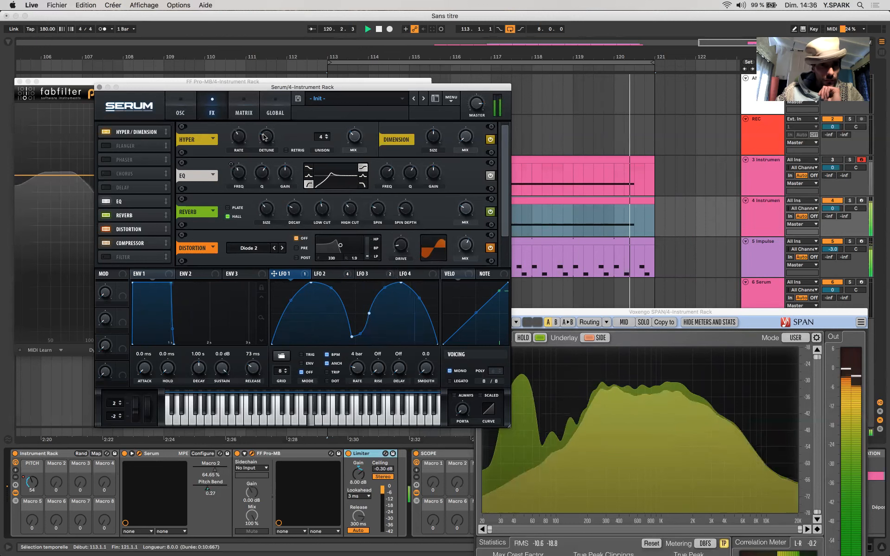
Step: Adjust the unison detune of OSC A and OSC B while the loop plays
{"action": "left_click", "coordinate": [189, 114]}
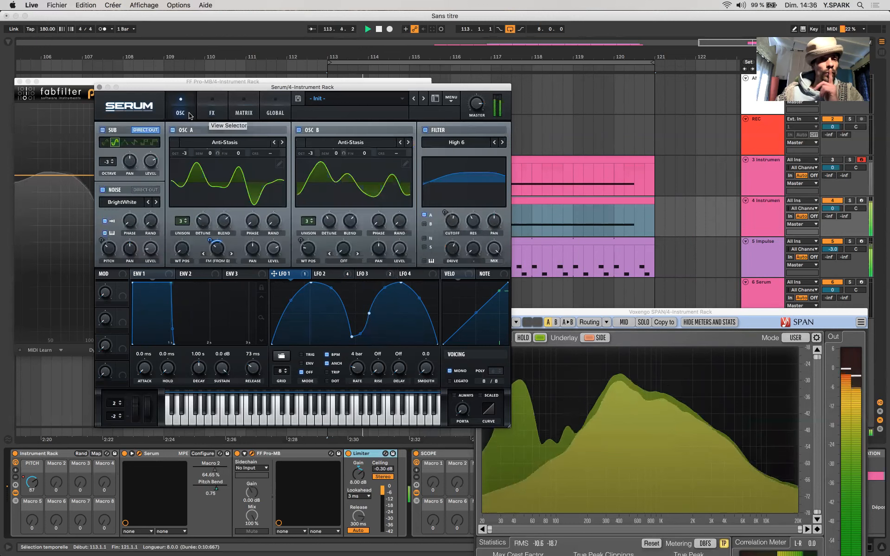
{"action": "left_click_drag", "start_coordinate": [209, 226], "coordinate": [198, 207]}
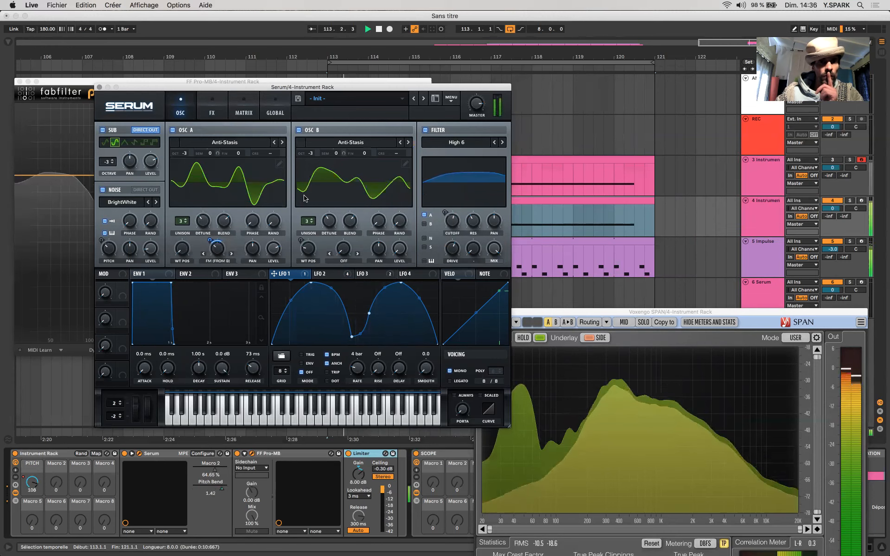
{"action": "left_click_drag", "start_coordinate": [328, 226], "coordinate": [314, 197]}
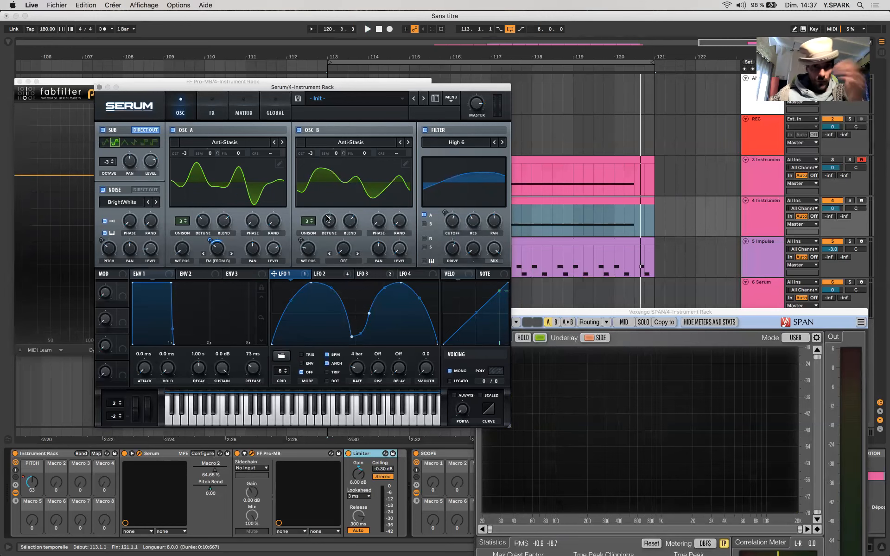
Step: Audition the loop, stop playback and move the Serum window aside to uncover the Pro-MB window
{"action": "key", "text": "space"}
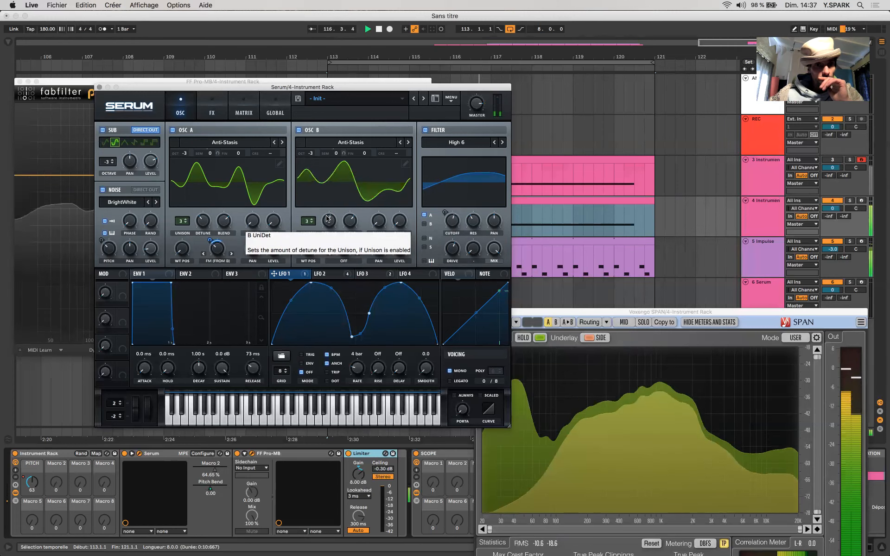
{"action": "key", "text": "space"}
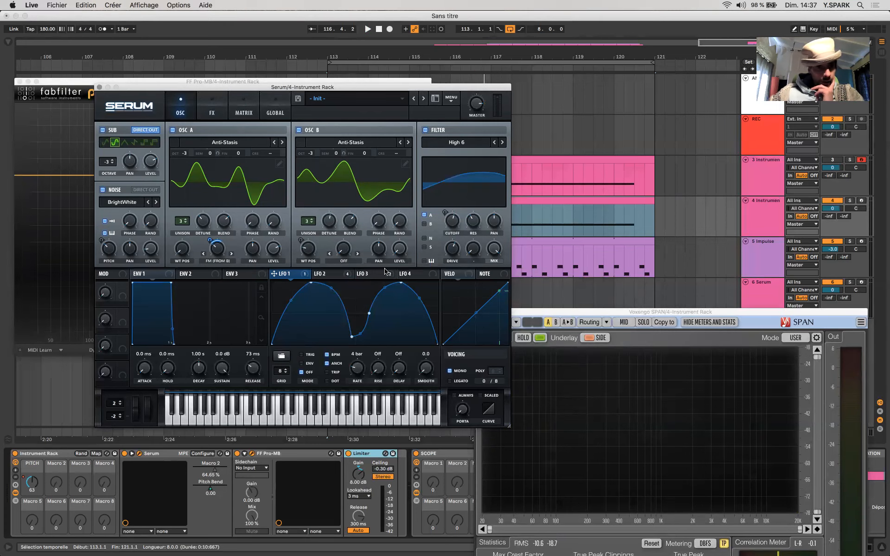
{"action": "left_click_drag", "start_coordinate": [212, 87], "coordinate": [378, 27]}
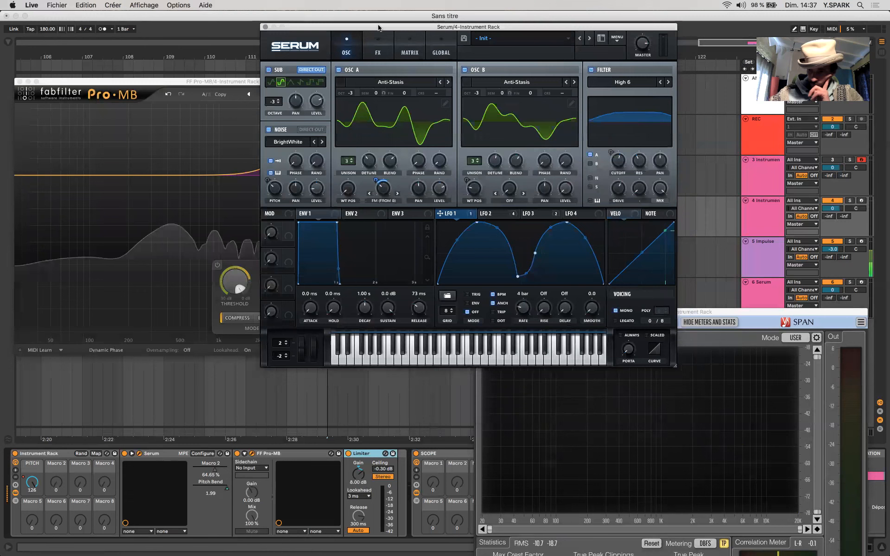
Step: Sweep the wavetable position of OSC A up while the loop plays, and return it to its starting frame
{"action": "key", "text": "space"}
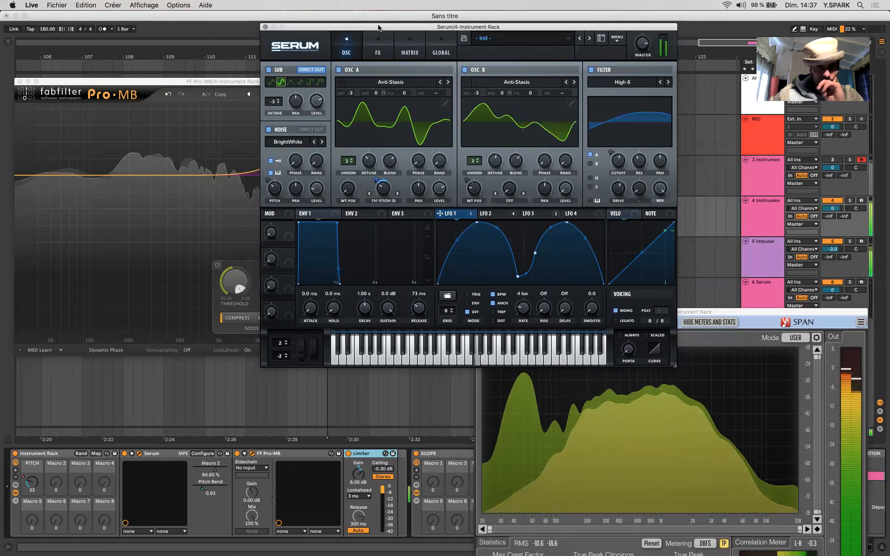
{"action": "left_click_drag", "start_coordinate": [344, 201], "coordinate": [347, 103]}
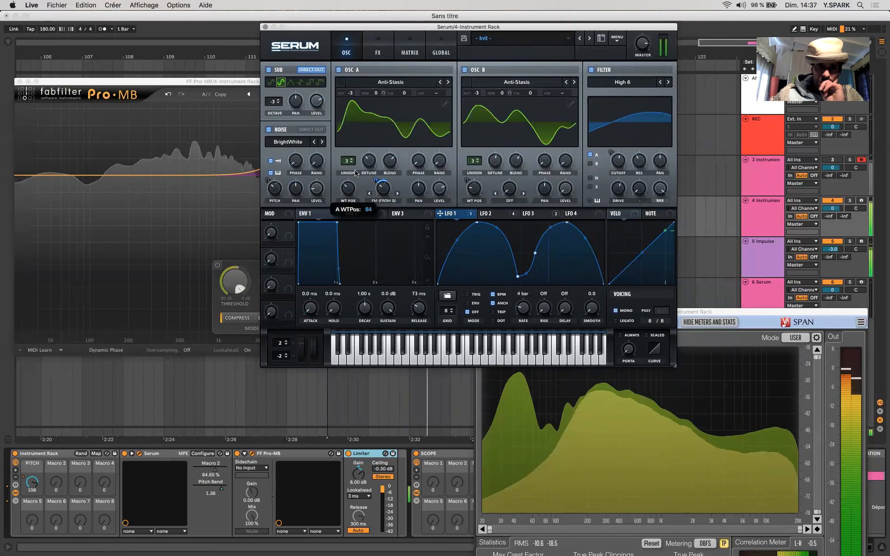
{"action": "left_click_drag", "start_coordinate": [362, 203], "coordinate": [365, 217]}
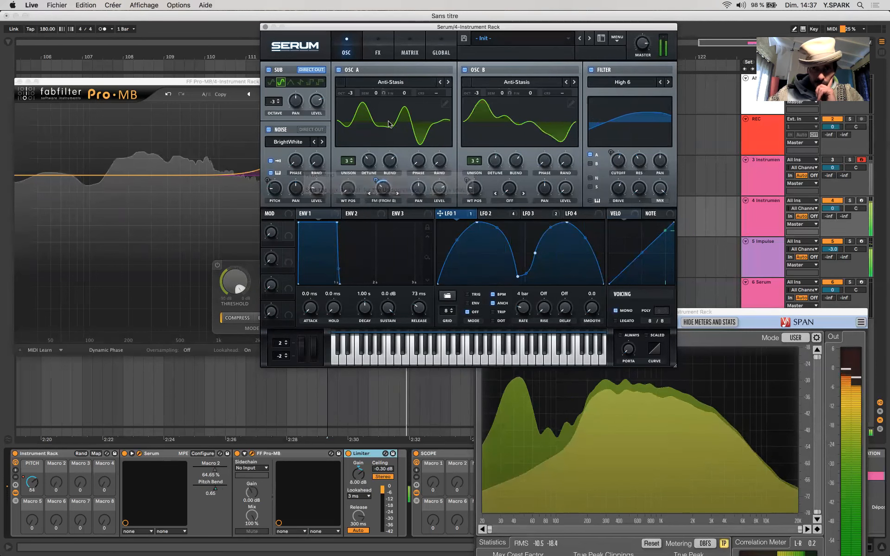
Step: Move the Serum window aside and bend LFO 3's falling curve upward into a convex shape while auditioning the loop
{"action": "left_click_drag", "start_coordinate": [493, 30], "coordinate": [354, 137]}
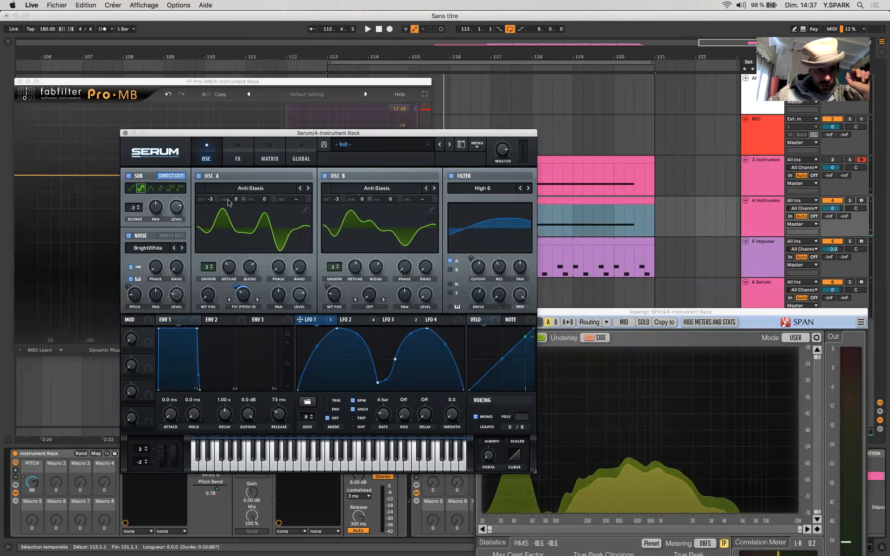
{"action": "left_click", "coordinate": [394, 320]}
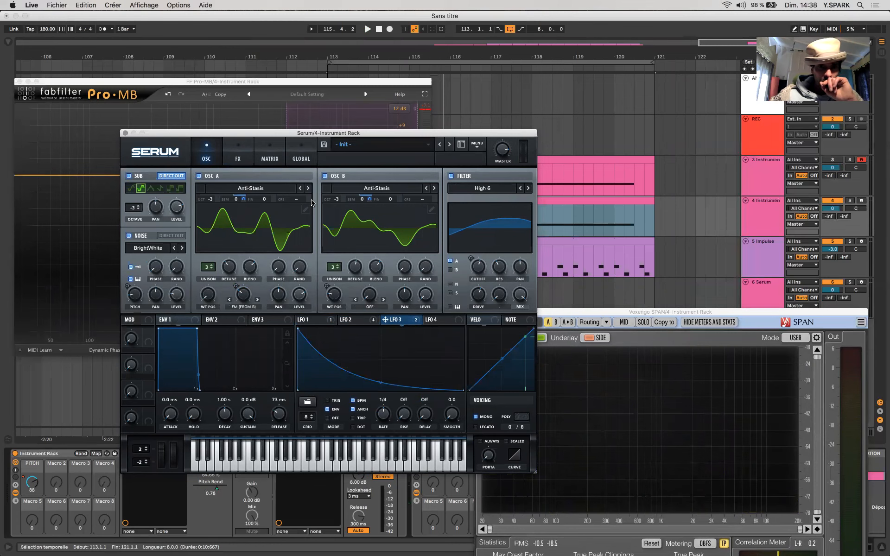
{"action": "key", "text": "space"}
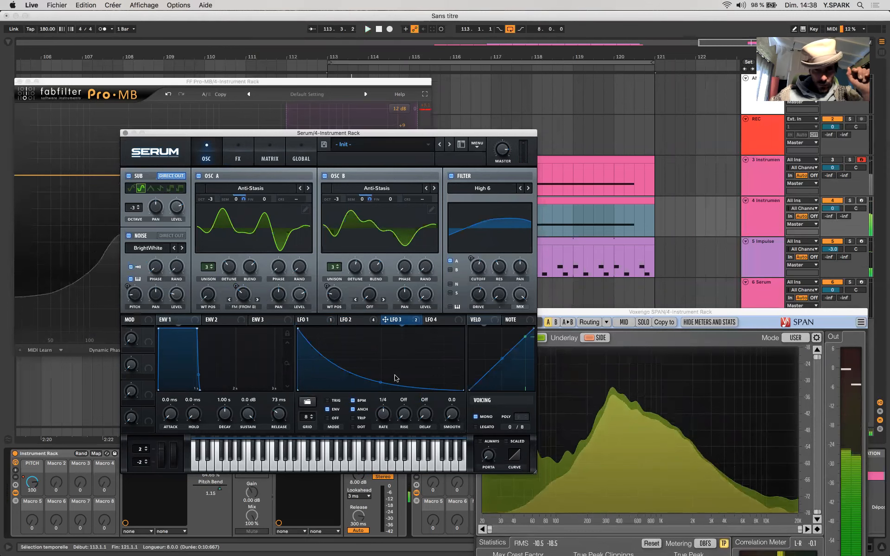
{"action": "left_click_drag", "start_coordinate": [380, 382], "coordinate": [380, 354]}
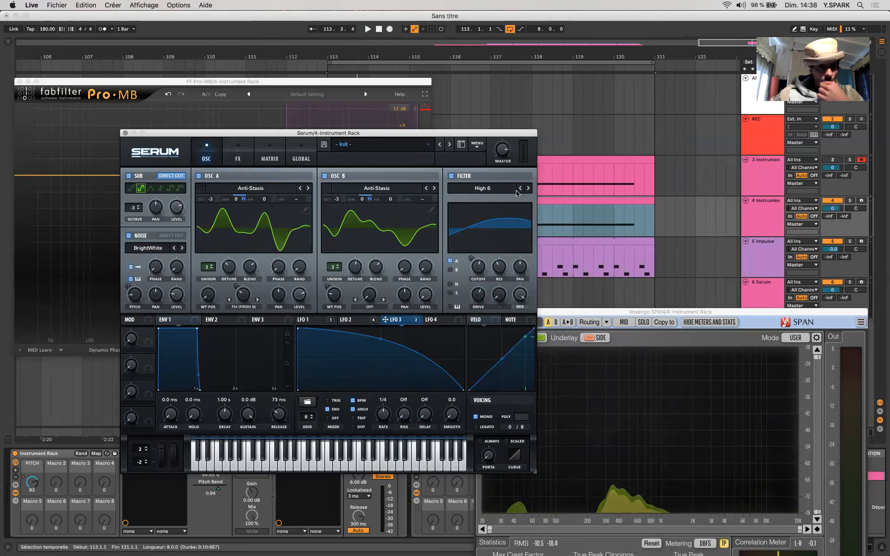
Step: Compare the original bass on track 3 with the rebuilt bass on track 4 by switching their activation and playing the loop
{"action": "left_click", "coordinate": [773, 210]}
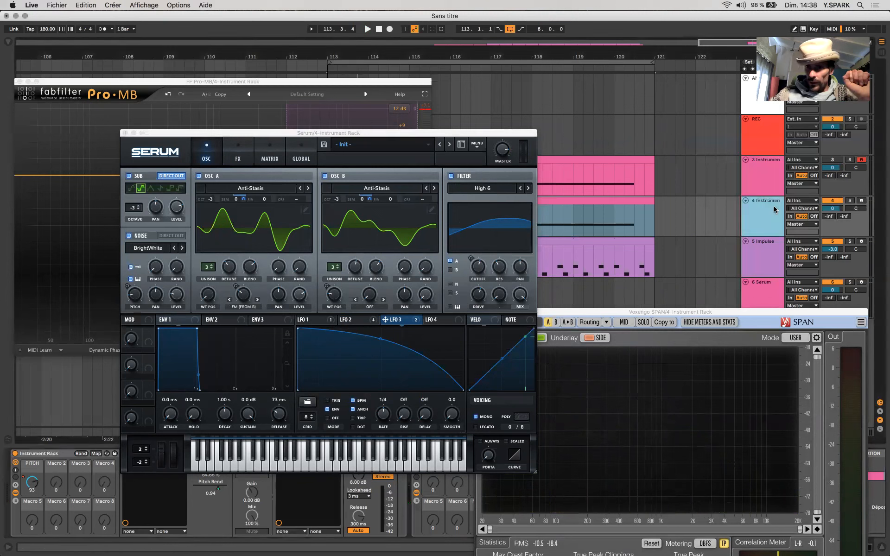
{"action": "left_click", "coordinate": [832, 201]}
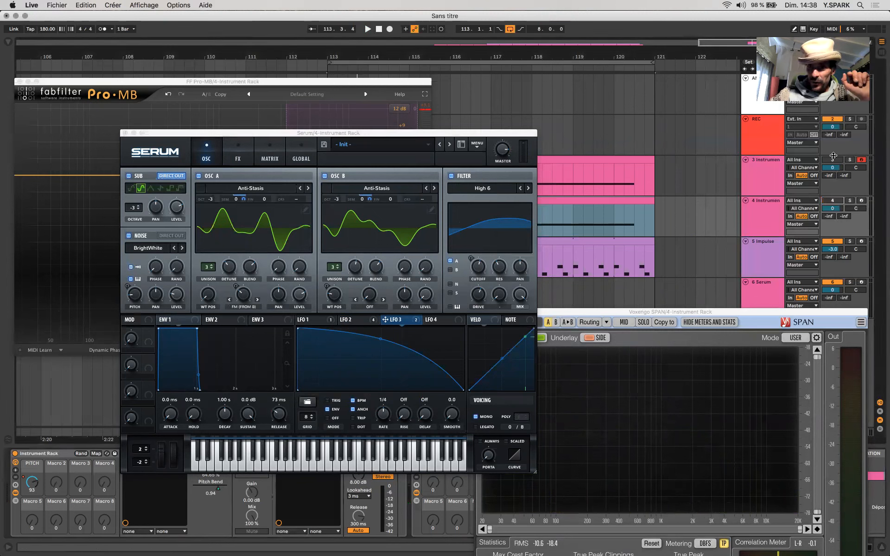
{"action": "key", "text": "space"}
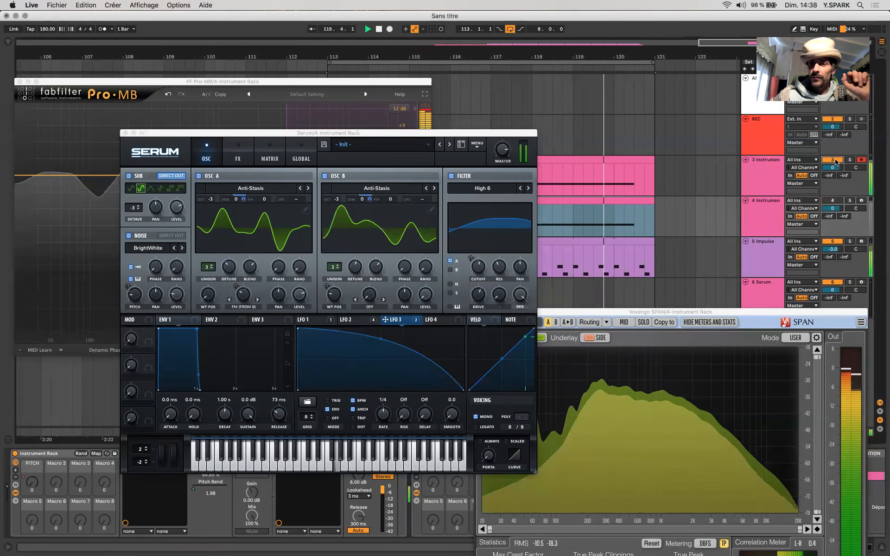
{"action": "left_click", "coordinate": [833, 160]}
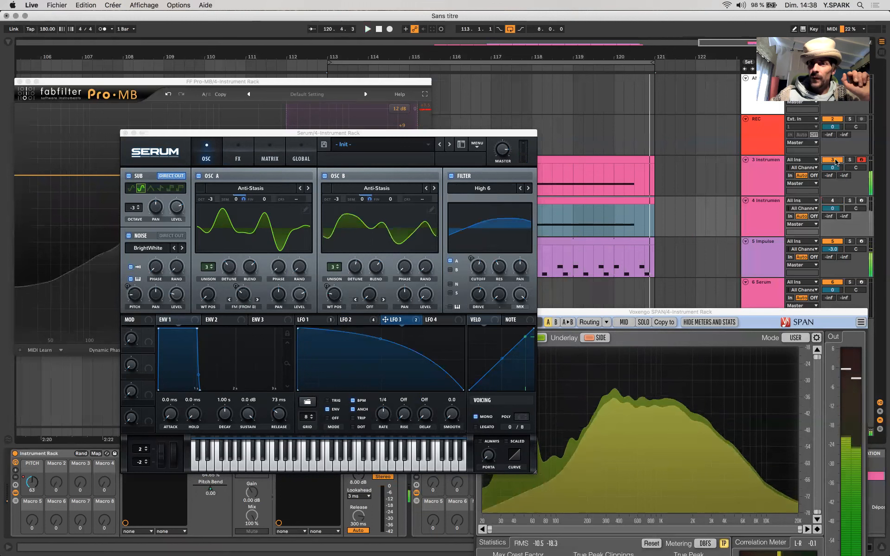
{"action": "key", "text": "space"}
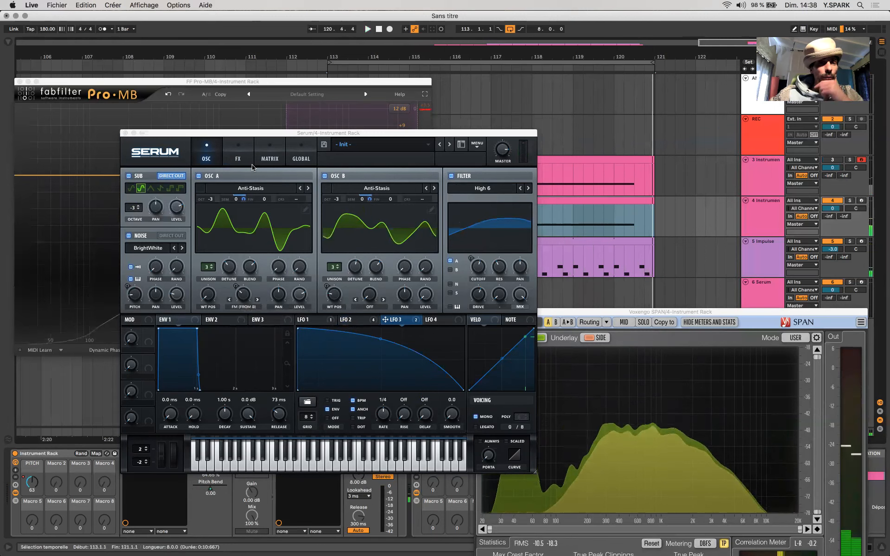
Step: Show Serum's effects rack, check the Diode 2 distortion settings and play the loop
{"action": "left_click", "coordinate": [239, 159]}
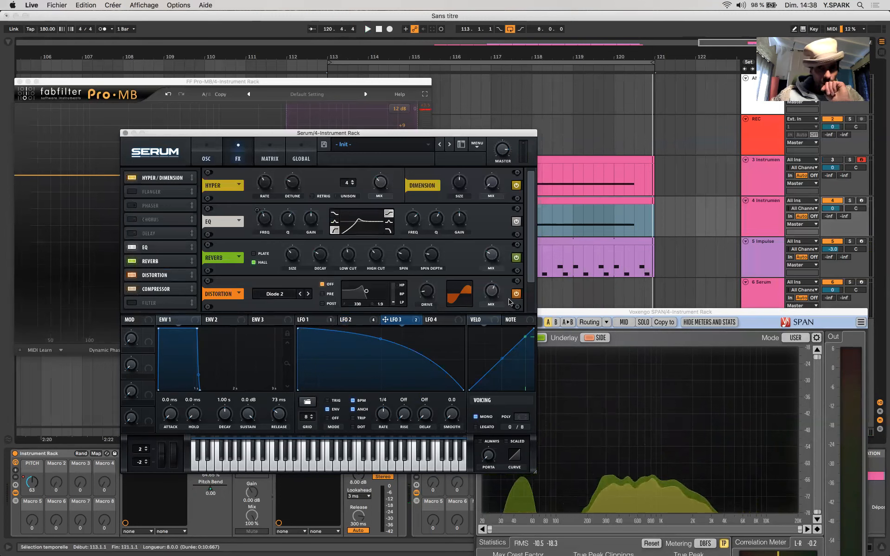
{"action": "mouse_move", "coordinate": [497, 306]}
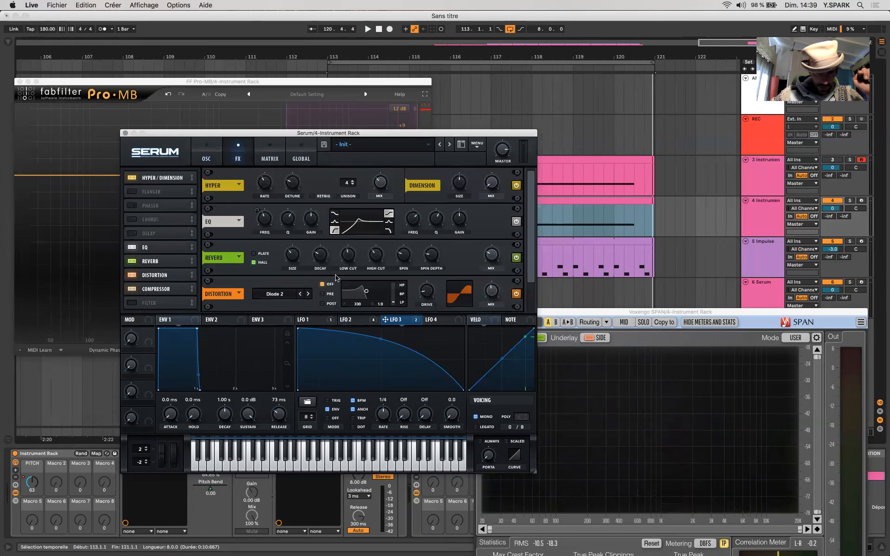
{"action": "key", "text": "space"}
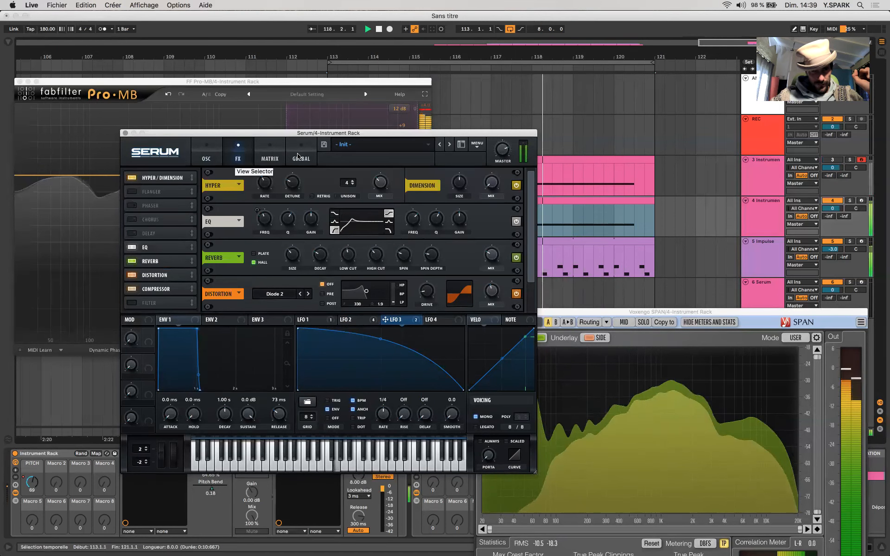
Step: Close the Serum and SPAN windows and set the track 4 Limiter's gain to 6.00 dB
{"action": "left_click", "coordinate": [126, 134]}
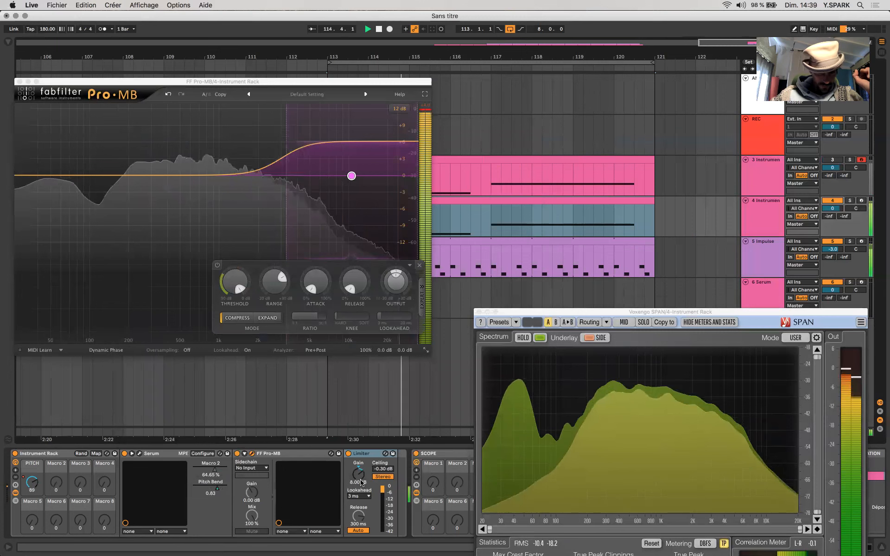
{"action": "left_click_drag", "start_coordinate": [361, 477], "coordinate": [361, 480]}
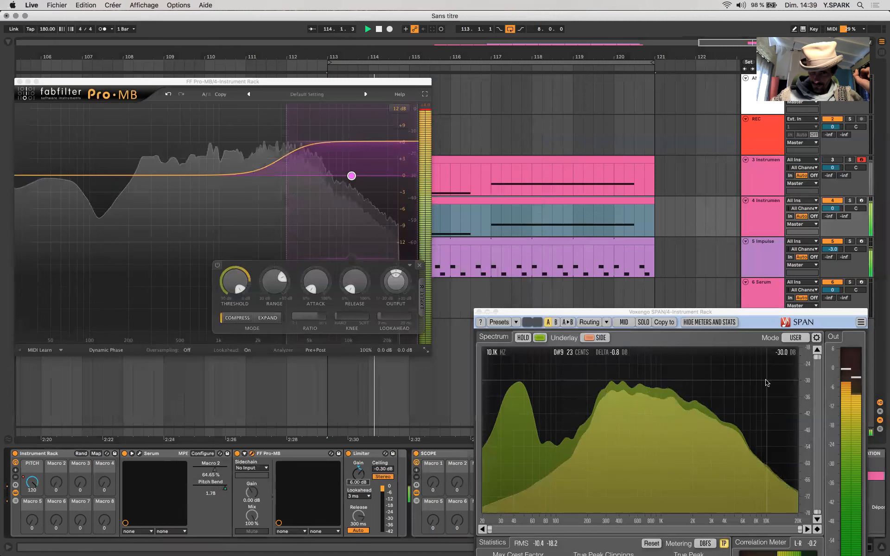
{"action": "left_click", "coordinate": [479, 313]}
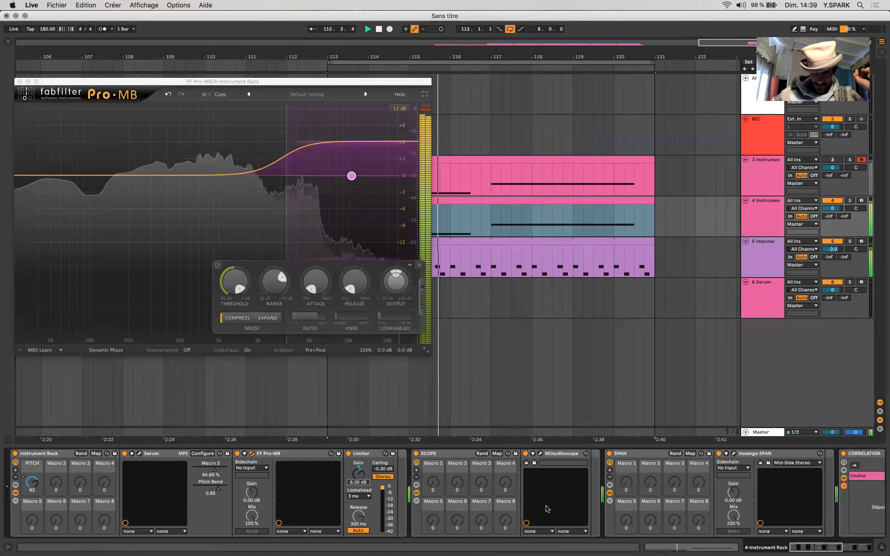
Step: Inspect the playing bass in MOscilloscope, the Voxengo Correlometer and s(M)exoscope
{"action": "left_click", "coordinate": [540, 454]}
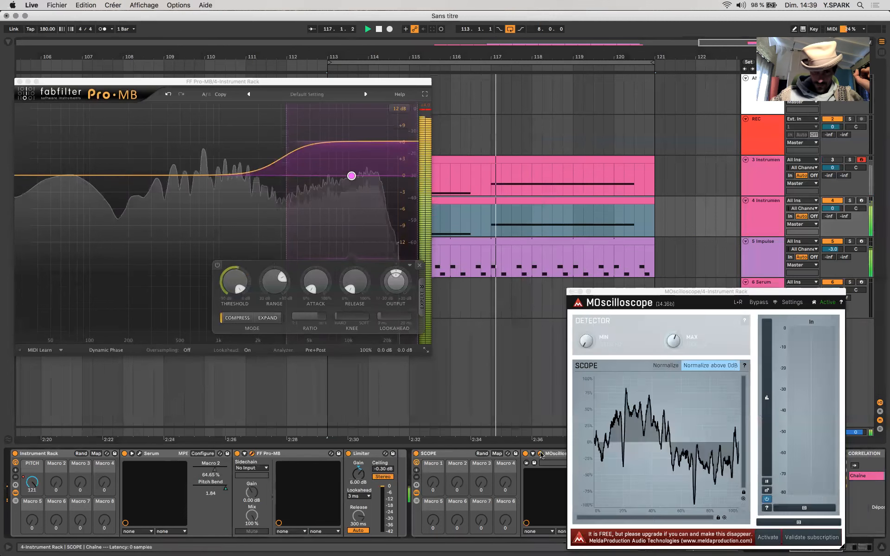
{"action": "left_click", "coordinate": [540, 453]}
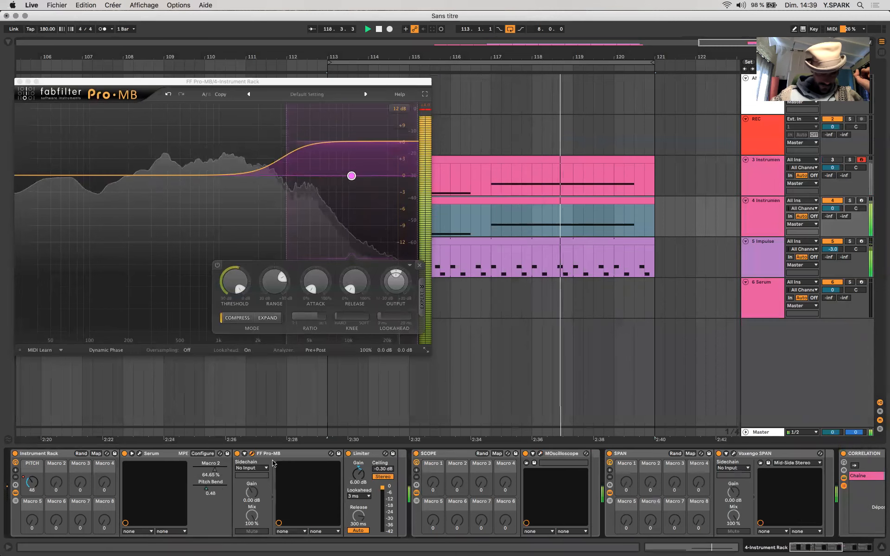
{"action": "scroll", "coordinate": [575, 470], "scroll_direction": "right", "scroll_amount": 5}
{"action": "scroll", "coordinate": [575, 470], "scroll_direction": "right", "scroll_amount": 5}
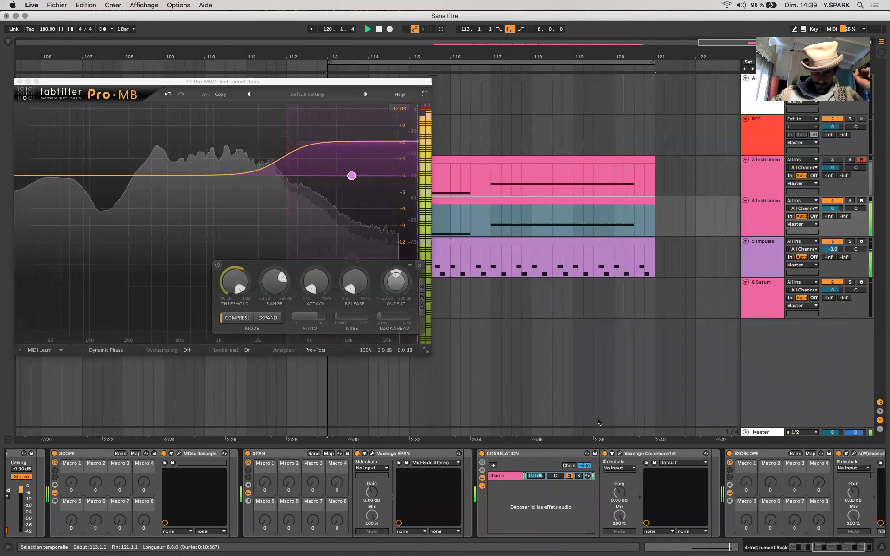
{"action": "left_click", "coordinate": [621, 454]}
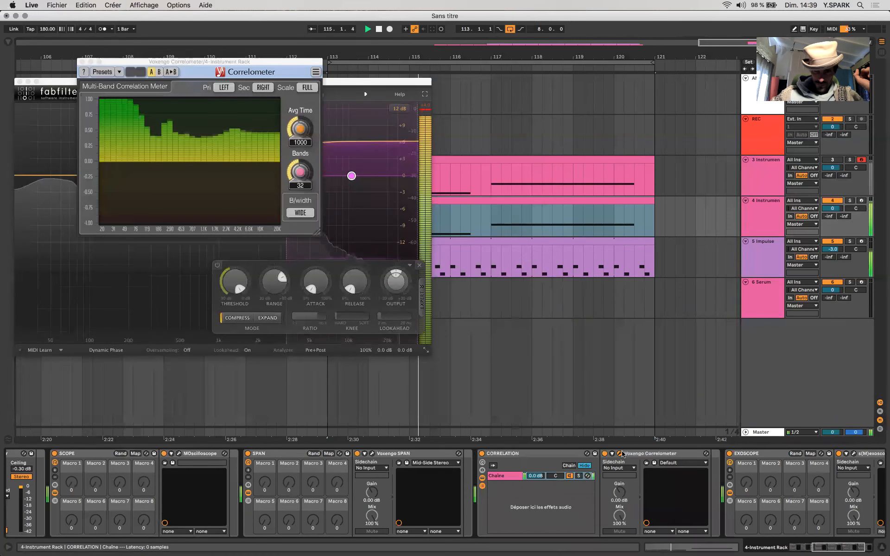
{"action": "scroll", "coordinate": [622, 469], "scroll_direction": "right", "scroll_amount": 5}
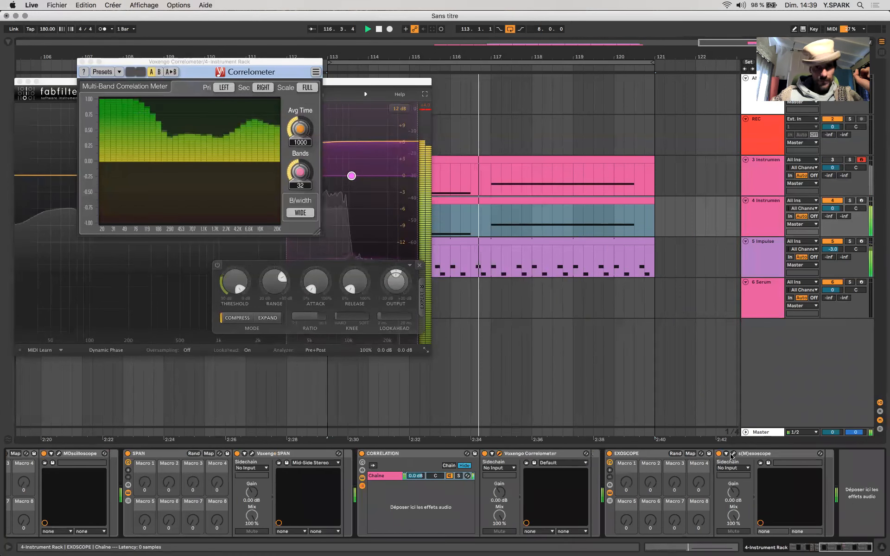
{"action": "left_click", "coordinate": [732, 455]}
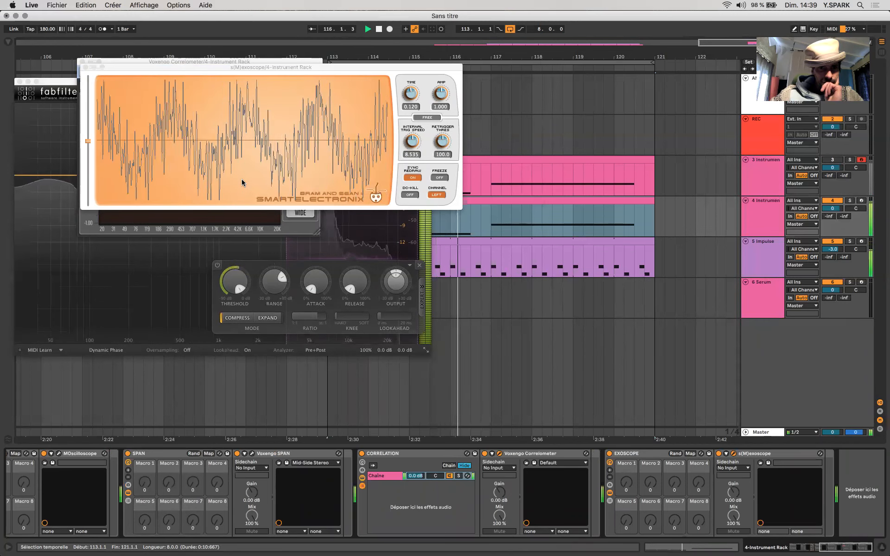
Step: Stop playback and close the s(M)exoscope, Correlometer and Pro-MB windows to uncover the arrangement
{"action": "key", "text": "space"}
{"action": "left_click", "coordinate": [558, 227]}
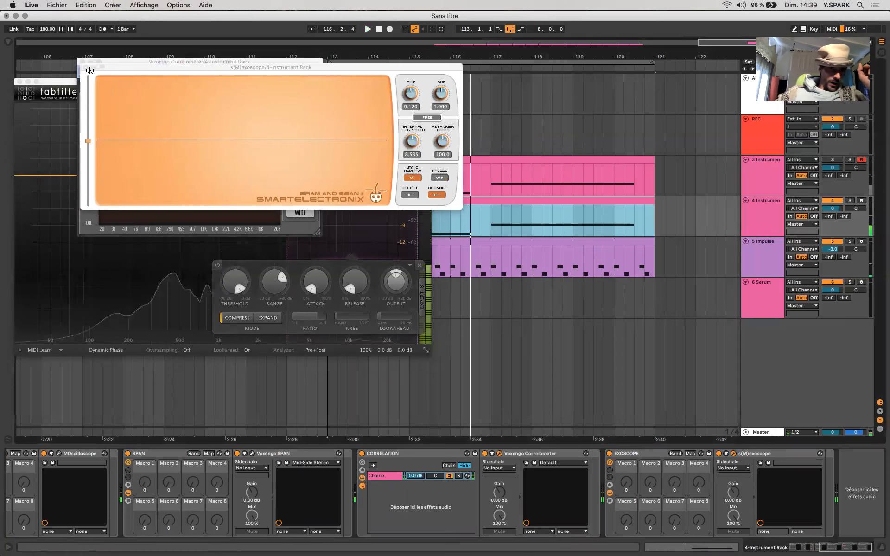
{"action": "left_click", "coordinate": [85, 68]}
{"action": "left_click", "coordinate": [81, 63]}
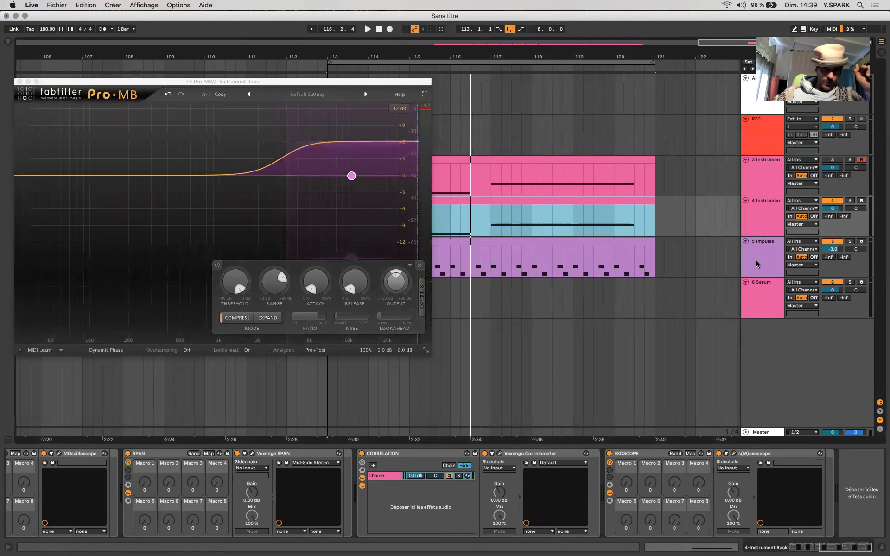
{"action": "left_click", "coordinate": [433, 180]}
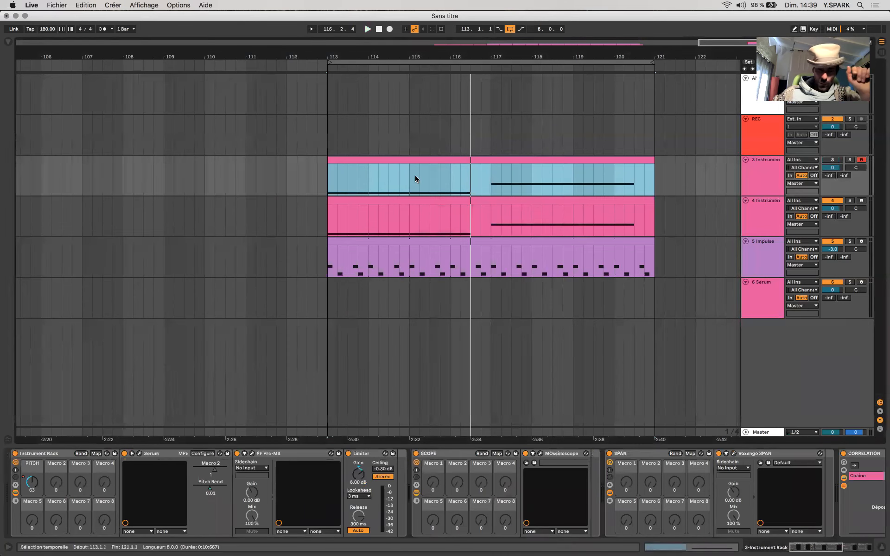
{"action": "left_click", "coordinate": [393, 229]}
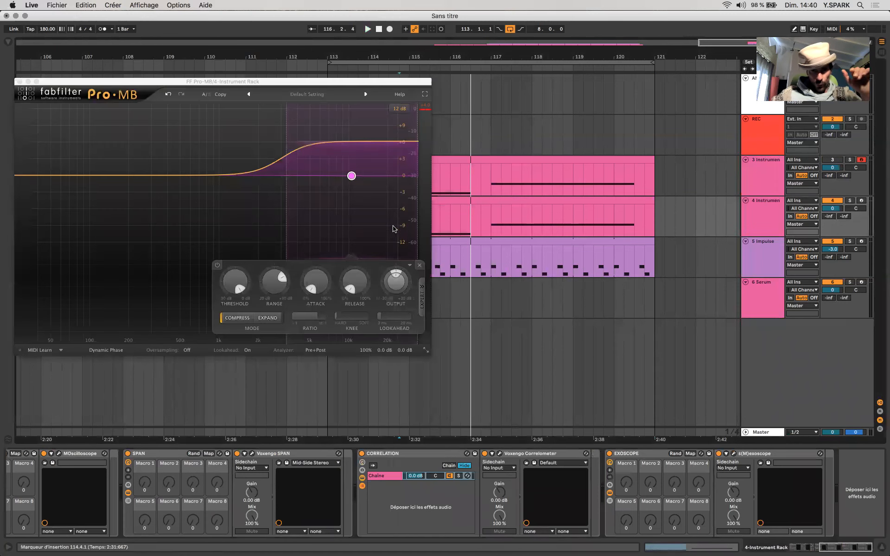
{"action": "left_click", "coordinate": [20, 82]}
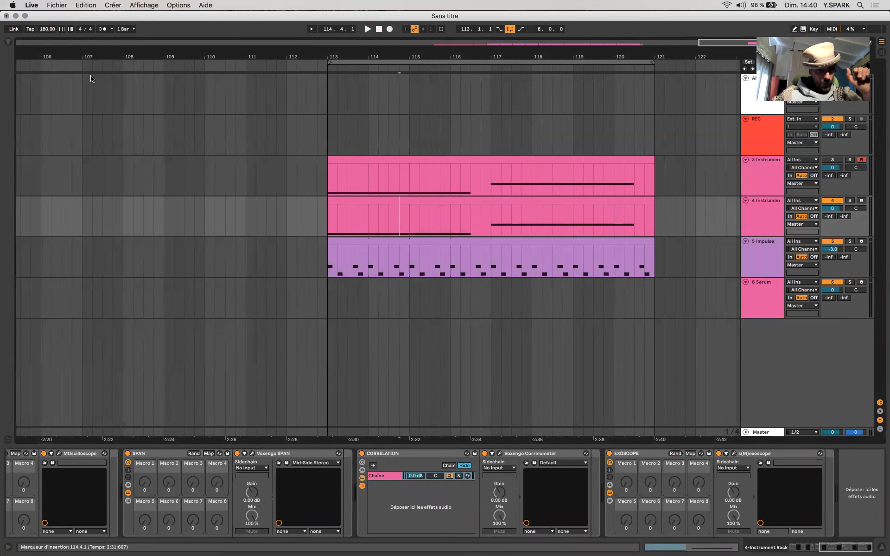
Step: Show the whole arrangement, select the first 6 Serum clip at bar 65 and play from there
{"action": "scroll", "coordinate": [379, 247], "scroll_direction": "down", "scroll_amount": 5}
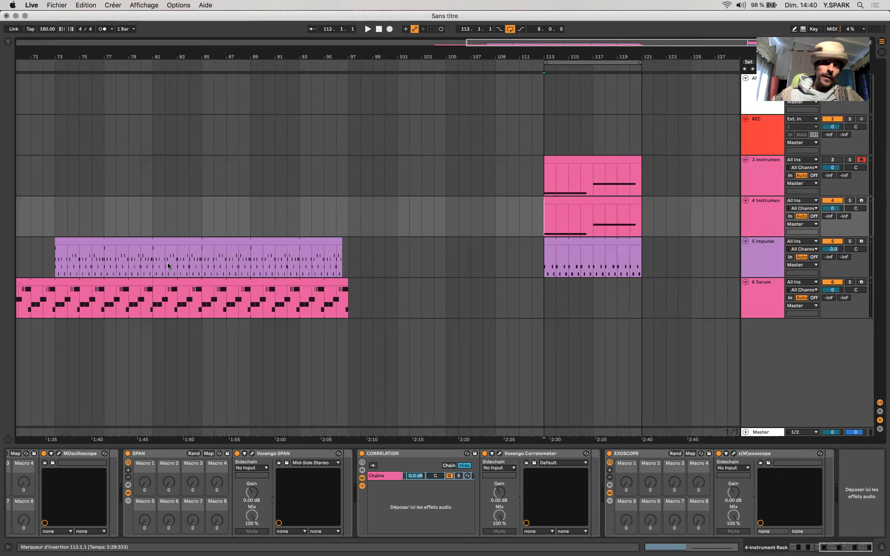
{"action": "key", "text": "w"}
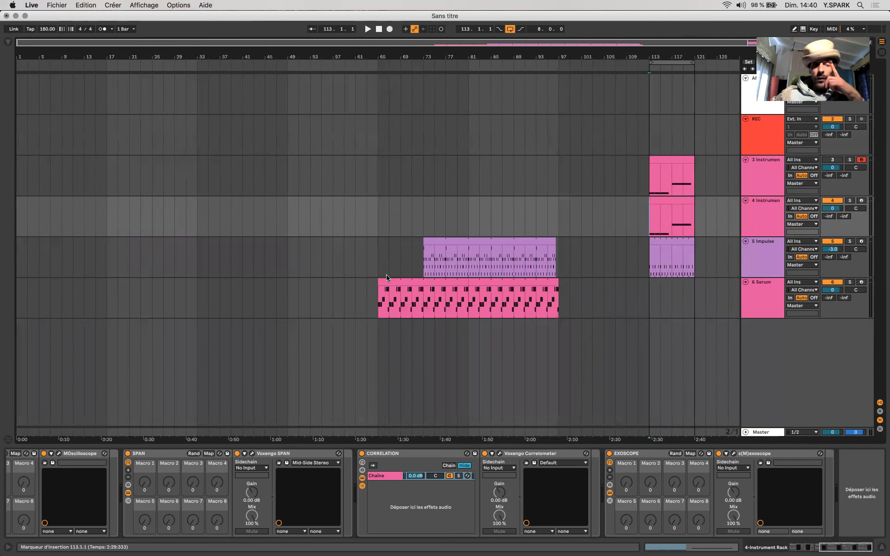
{"action": "left_click", "coordinate": [388, 276]}
{"action": "left_click", "coordinate": [383, 279]}
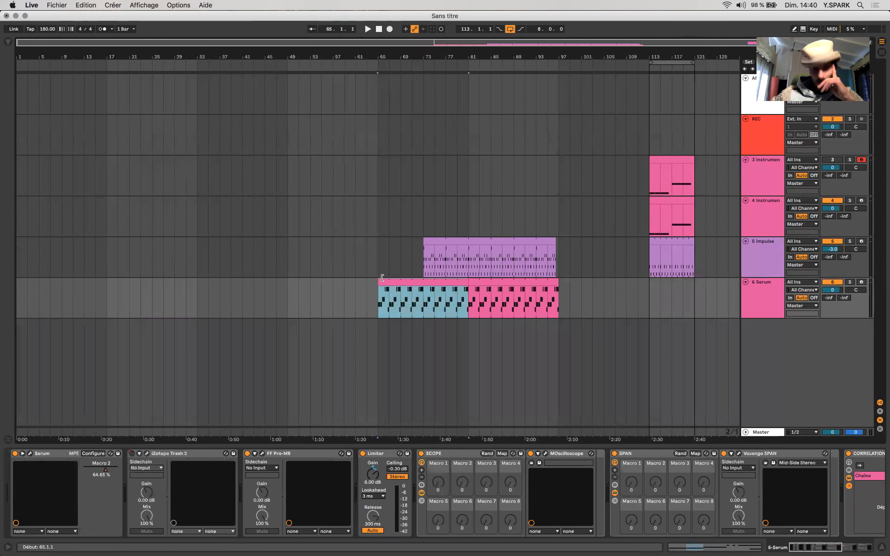
{"action": "key", "text": "space"}
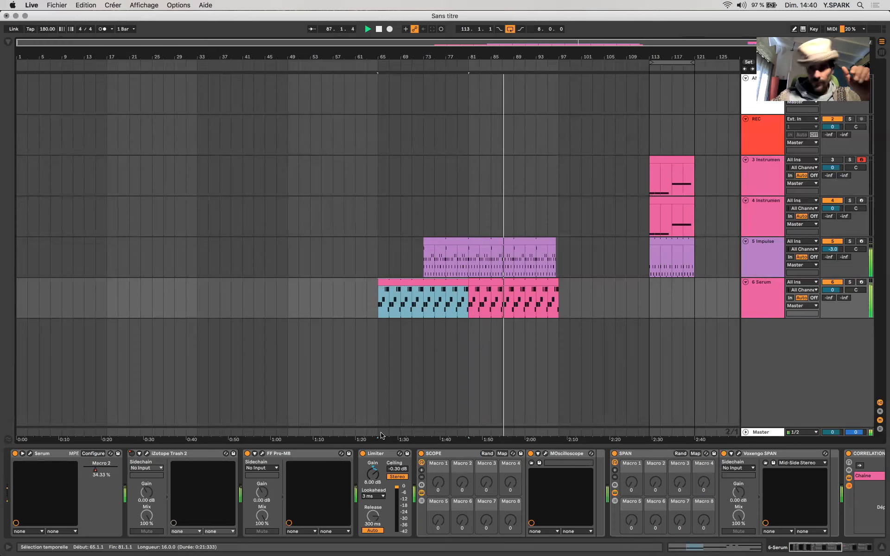
Step: Display the Macro 2 automation of Serum on the 6 Serum track during playback
{"action": "left_click", "coordinate": [481, 314]}
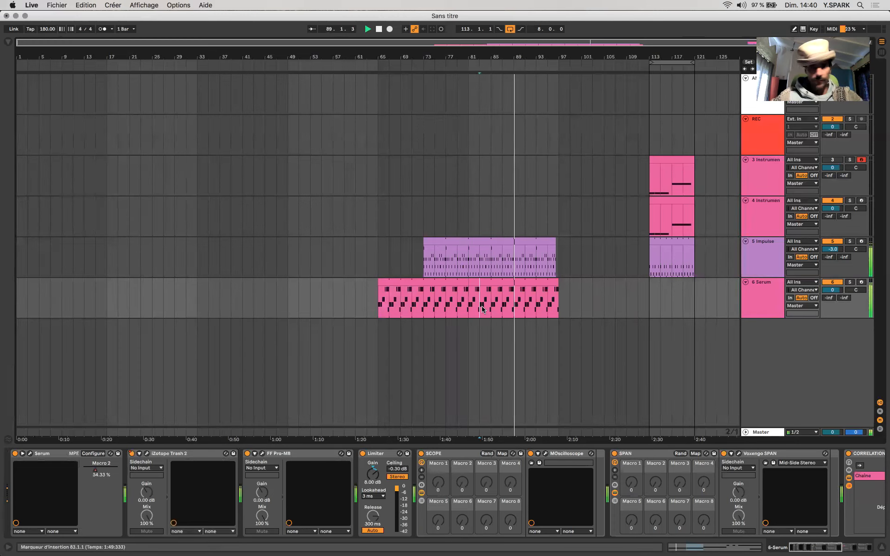
{"action": "left_click", "coordinate": [95, 471]}
{"action": "key", "text": "a"}
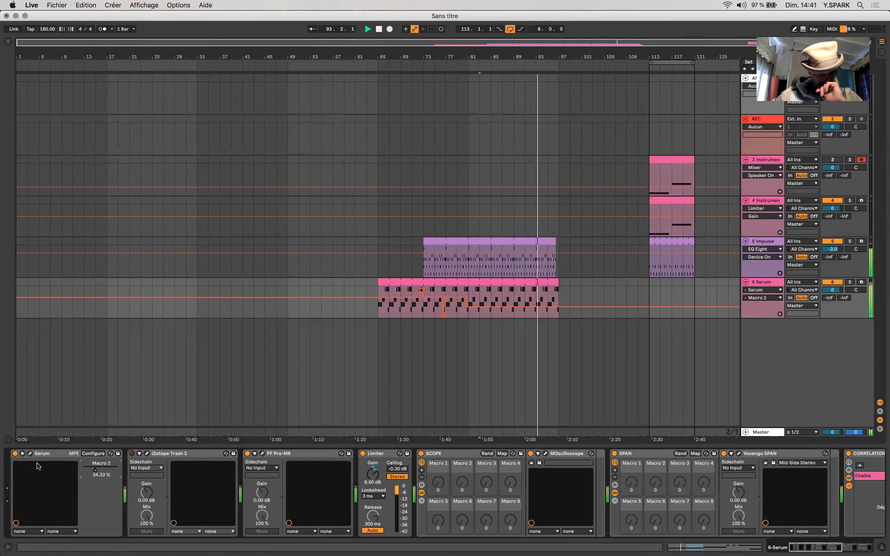
Step: Display the Device On automation of iZotope Trash 2 on the 6 Serum track and enlarge the section from bar 65
{"action": "right_click", "coordinate": [133, 457]}
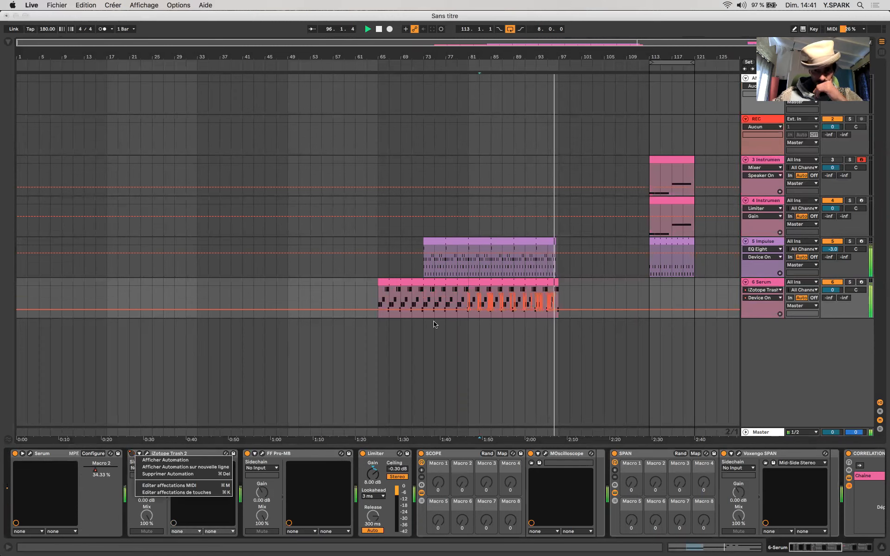
{"action": "left_click", "coordinate": [467, 319]}
{"action": "key", "text": "plus"}
{"action": "key", "text": "plus"}
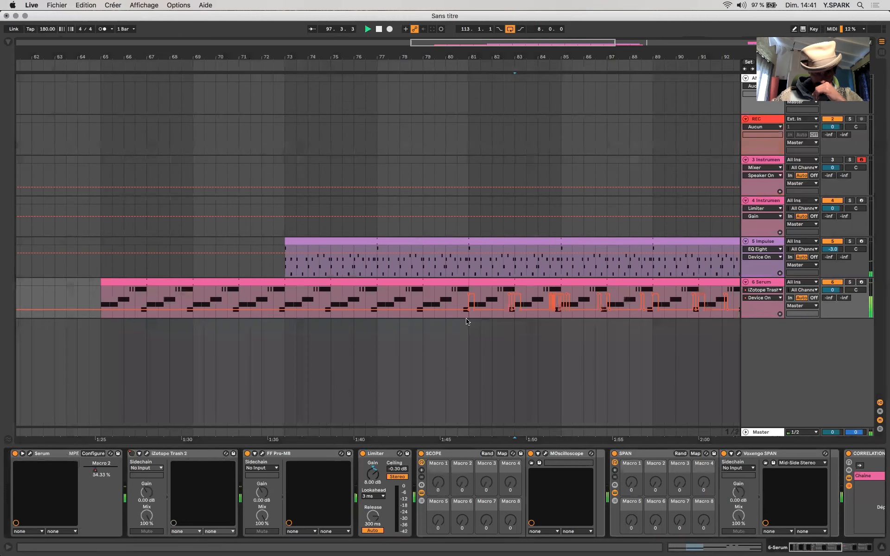
Step: Examine the iZotope Trash 2 on/off automation from bar 81 to the end of the 6 Serum clips, placing the insertion marker at bar 81
{"action": "left_click", "coordinate": [470, 286]}
{"action": "left_click", "coordinate": [508, 283]}
{"action": "left_click", "coordinate": [518, 288]}
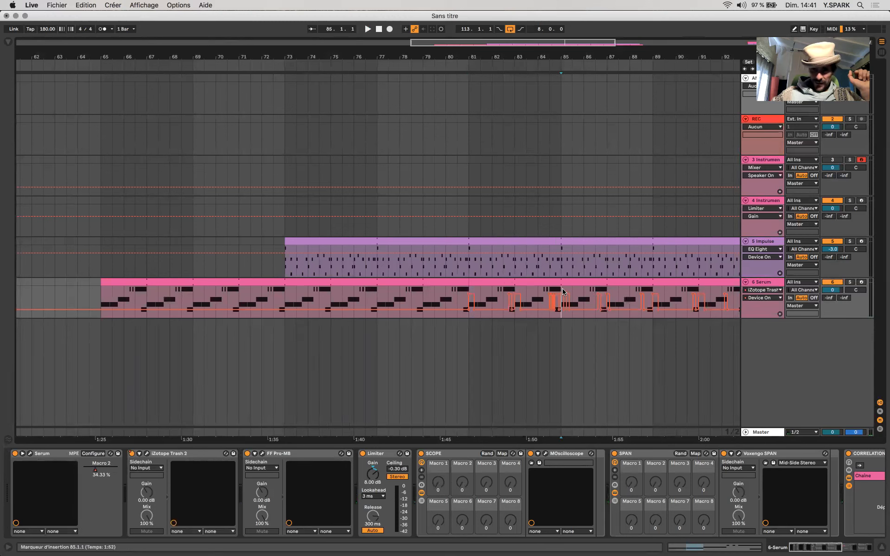
{"action": "left_click", "coordinate": [166, 453]}
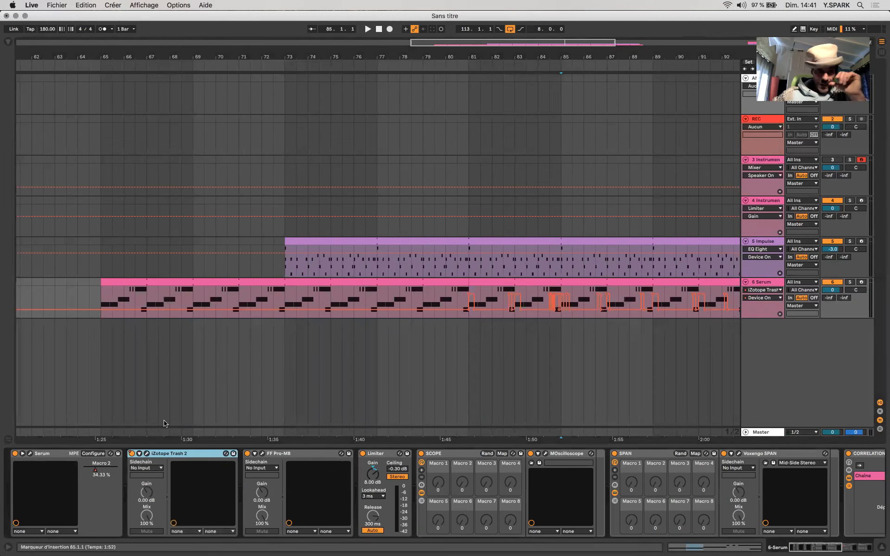
{"action": "left_click", "coordinate": [462, 321]}
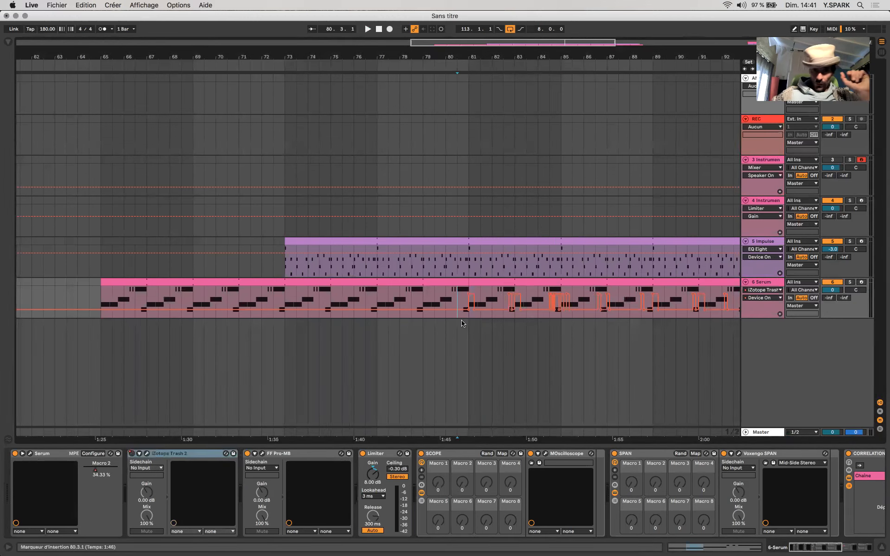
{"action": "scroll", "coordinate": [461, 320], "scroll_direction": "up", "scroll_amount": 5}
{"action": "scroll", "coordinate": [462, 320], "scroll_direction": "right", "scroll_amount": 5}
{"action": "scroll", "coordinate": [462, 323], "scroll_direction": "down", "scroll_amount": 5}
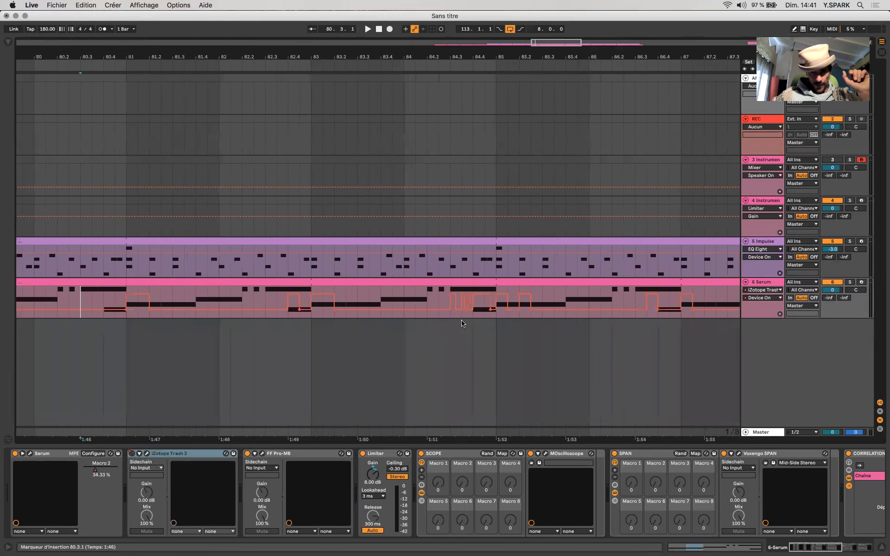
{"action": "left_click", "coordinate": [347, 319]}
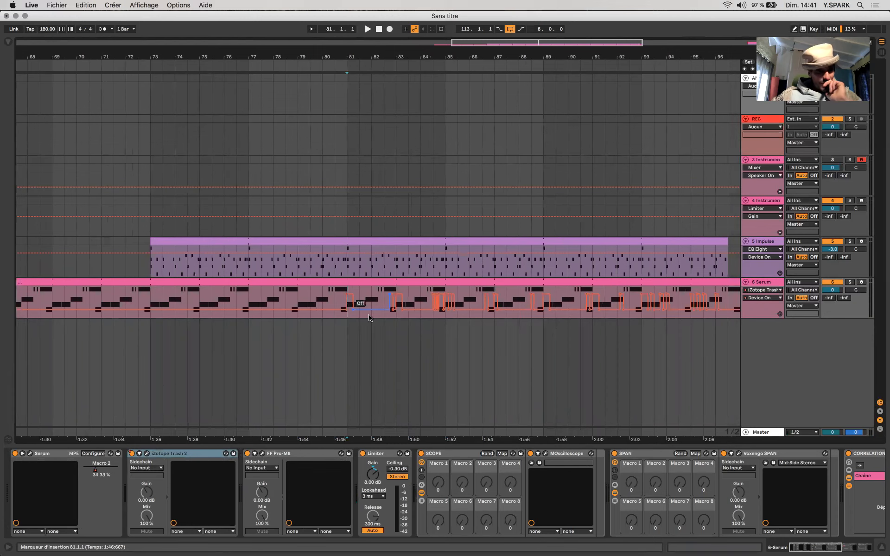
{"action": "scroll", "coordinate": [477, 267], "scroll_direction": "right", "scroll_amount": 4}
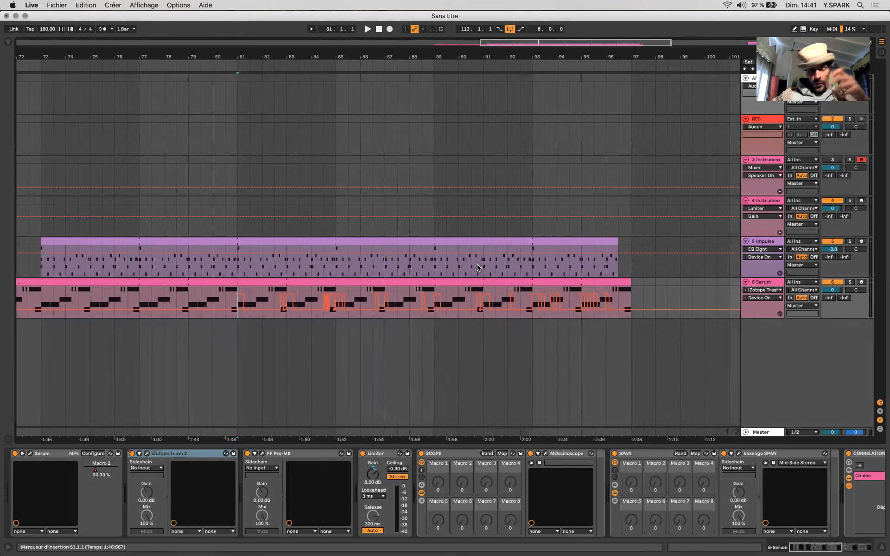
Step: Solo the 6 Serum track to audition the switched distortion from bar 81, and unsolo it
{"action": "left_click", "coordinate": [849, 283]}
{"action": "key", "text": "space"}
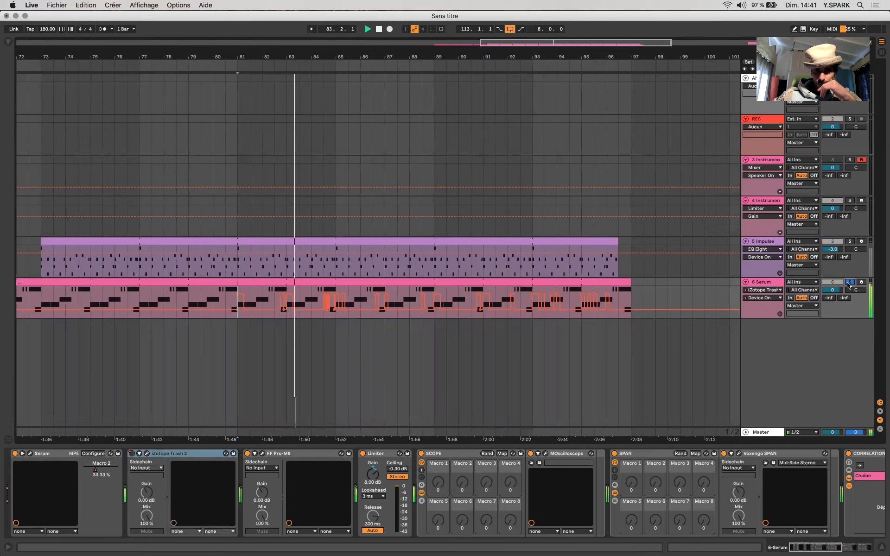
{"action": "left_click", "coordinate": [849, 282]}
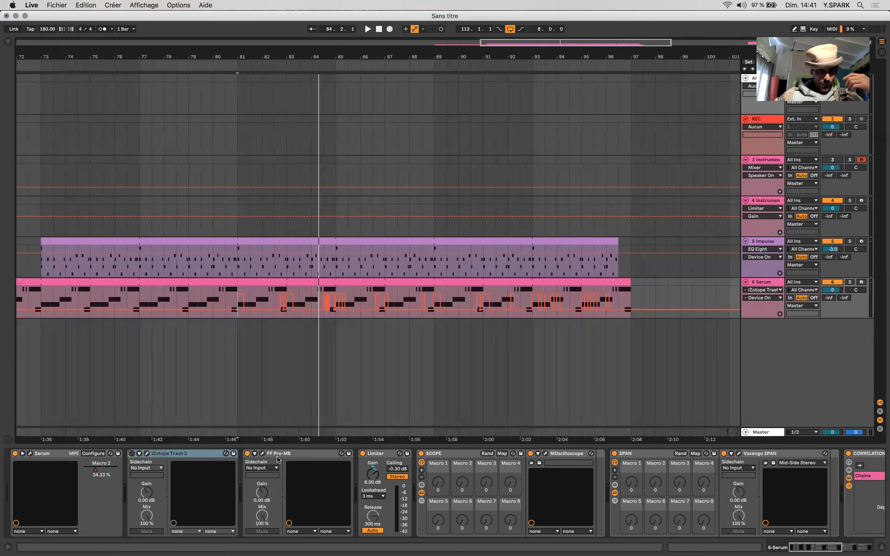
Step: Override the iZotope Trash 2 automation by switching the device manually, and re-enable the automation with bars 81 to 97 of 6 Serum selected
{"action": "left_click", "coordinate": [132, 454]}
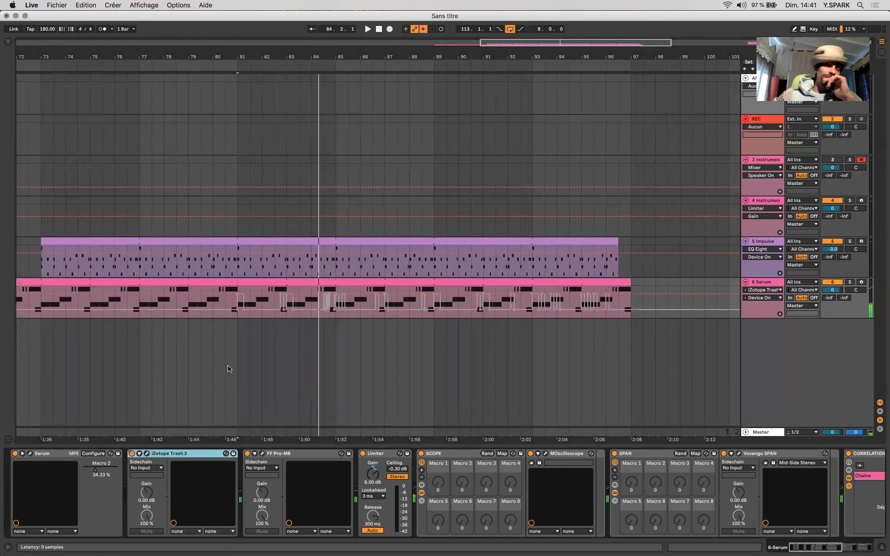
{"action": "left_click", "coordinate": [416, 95]}
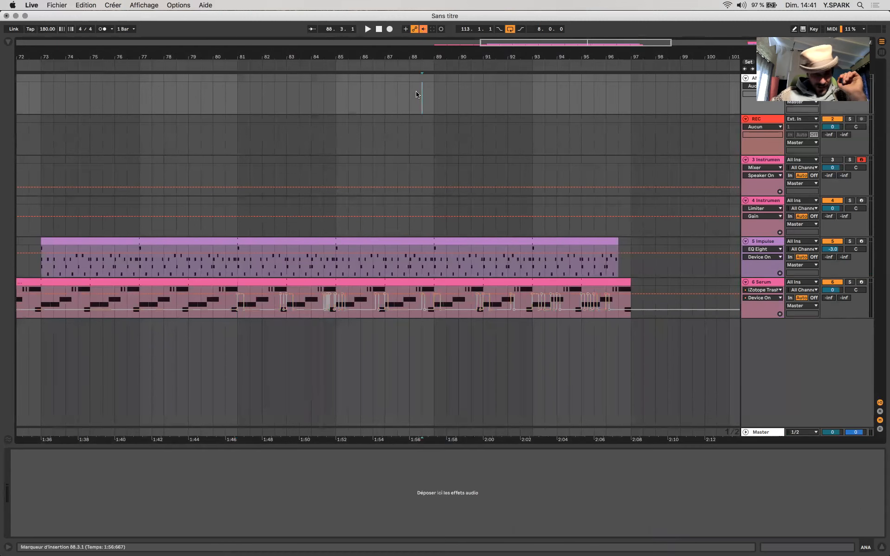
{"action": "left_click", "coordinate": [357, 281]}
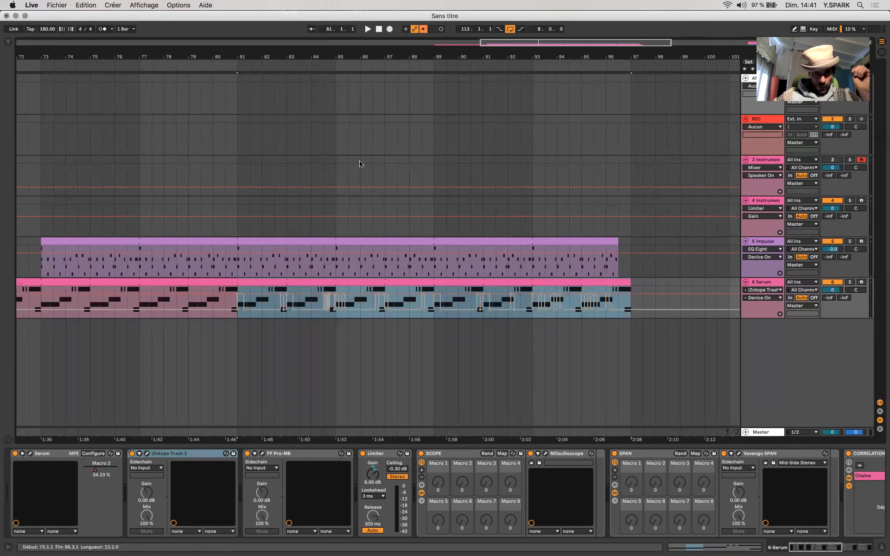
{"action": "left_click", "coordinate": [423, 30]}
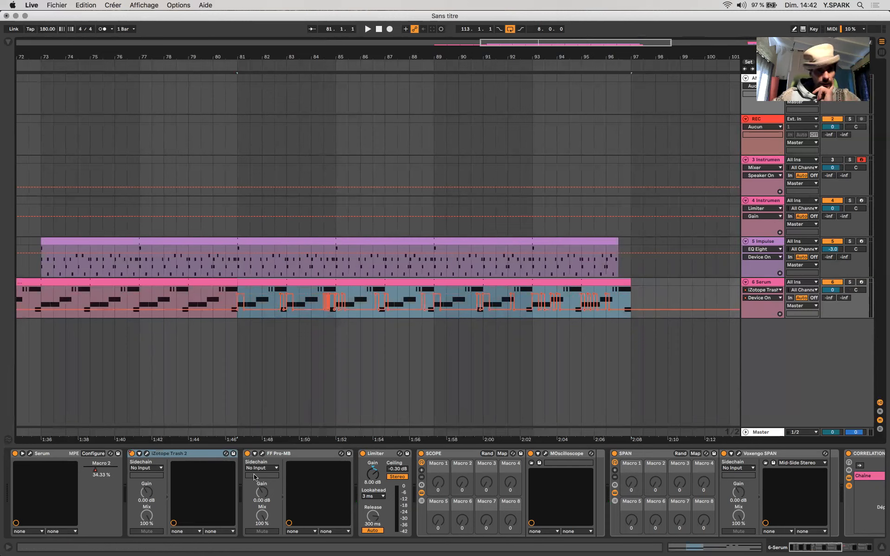
{"action": "scroll", "coordinate": [263, 488], "scroll_direction": "right", "scroll_amount": 10}
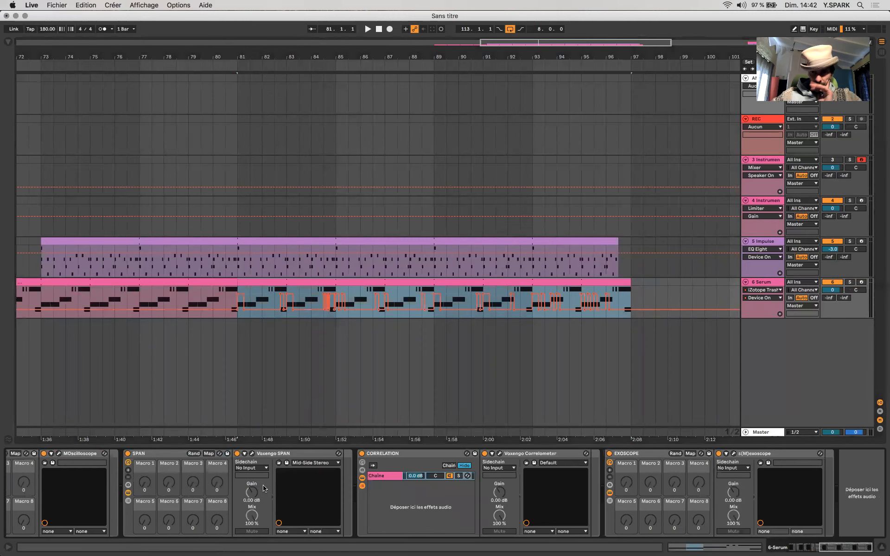
{"action": "scroll", "coordinate": [737, 526], "scroll_direction": "left", "scroll_amount": 10}
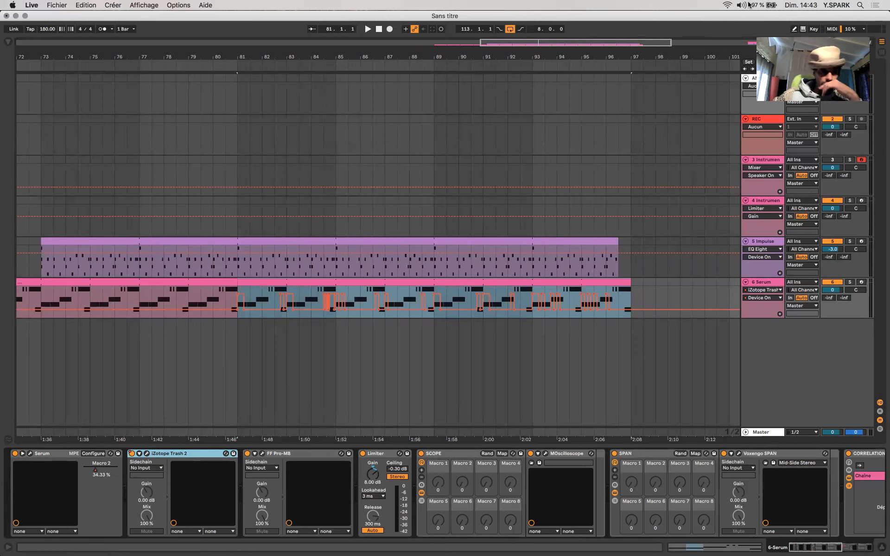
{"action": "left_click", "coordinate": [719, 5]}
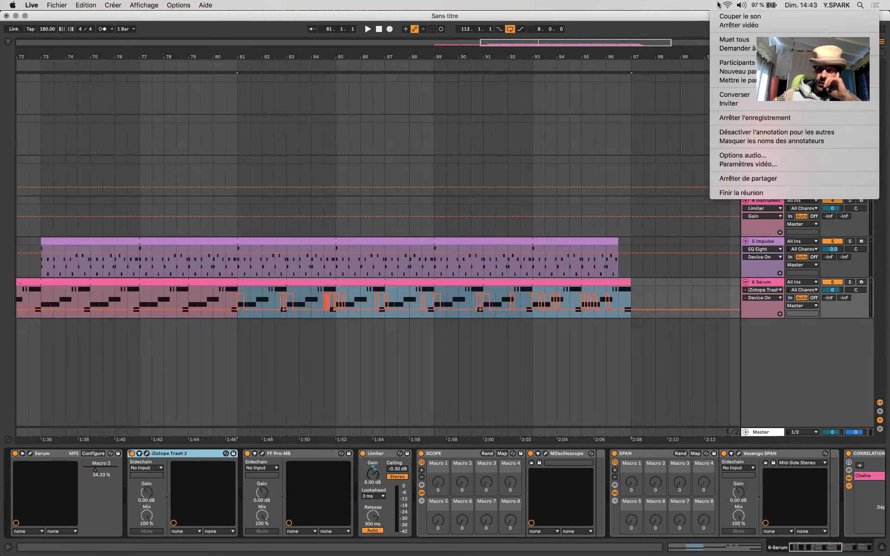